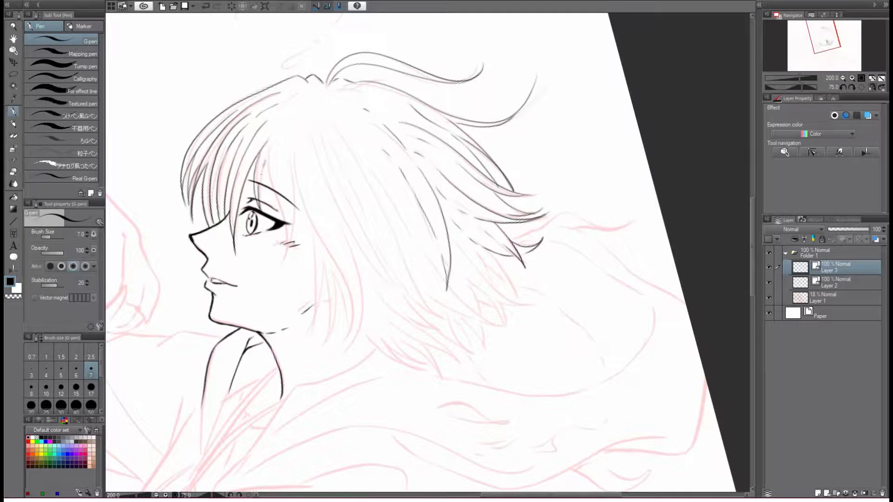
Ink the side hair strands framing the cheek and jaw over the pink sketch with the G-pen on Layer 3
{"action": "left_click_drag", "start_coordinate": [311, 154], "coordinate": [358, 345]}
{"action": "left_click_drag", "start_coordinate": [328, 194], "coordinate": [363, 338]}
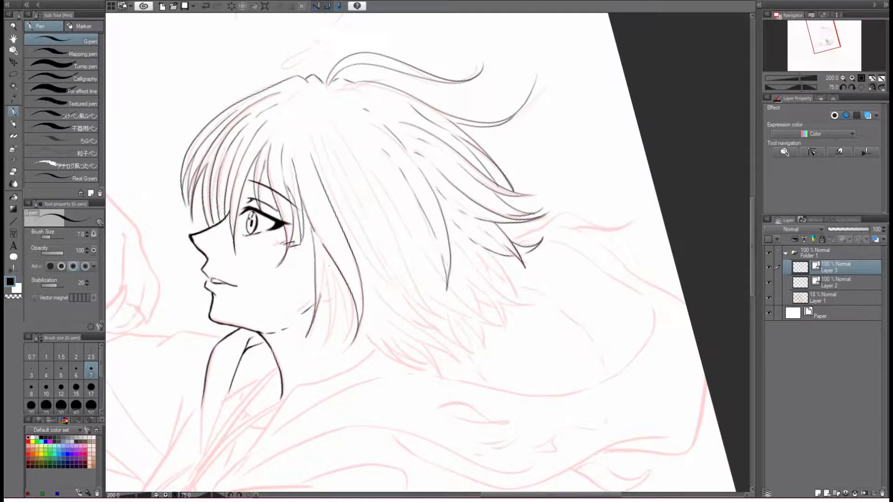
{"action": "left_click_drag", "start_coordinate": [326, 254], "coordinate": [331, 344]}
{"action": "left_click_drag", "start_coordinate": [338, 280], "coordinate": [348, 333]}
Ink the long hair strands sweeping from the crown down to the back of the head
{"action": "left_click_drag", "start_coordinate": [313, 135], "coordinate": [414, 300]}
{"action": "left_click_drag", "start_coordinate": [331, 169], "coordinate": [360, 232]}
{"action": "left_click_drag", "start_coordinate": [357, 153], "coordinate": [379, 255]}
{"action": "left_click_drag", "start_coordinate": [404, 254], "coordinate": [419, 296]}
{"action": "left_click_drag", "start_coordinate": [375, 176], "coordinate": [430, 260]}
Ink the pointed hair tips along the nape and the back edge of the hairstyle
{"action": "left_click_drag", "start_coordinate": [430, 288], "coordinate": [507, 329]}
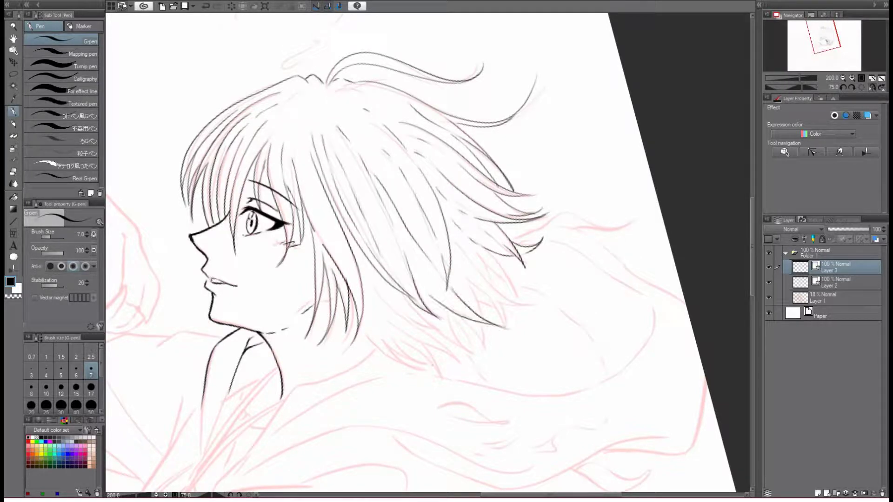
{"action": "left_click_drag", "start_coordinate": [365, 268], "coordinate": [444, 359]}
{"action": "left_click_drag", "start_coordinate": [394, 337], "coordinate": [438, 379]}
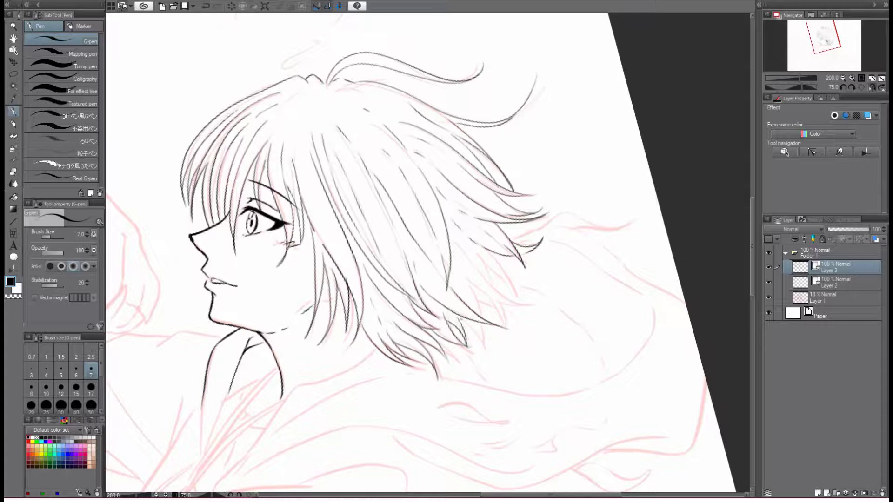
{"action": "left_click_drag", "start_coordinate": [458, 244], "coordinate": [532, 303]}
{"action": "left_click_drag", "start_coordinate": [486, 249], "coordinate": [513, 300]}
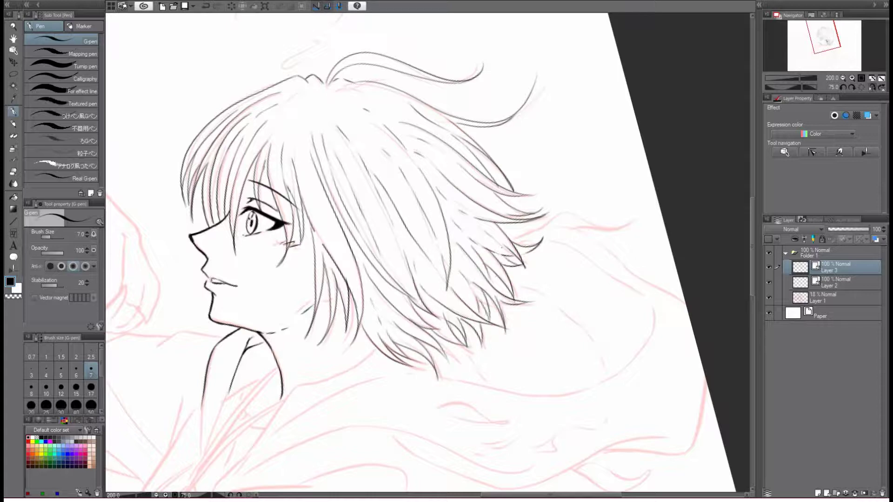
On Layer 2, ink the back outline of the garment and the hood's rim behind the hair
{"action": "key", "text": "minus"}
{"action": "key", "text": "minus"}
{"action": "key", "text": "minus"}
{"action": "key", "text": "minus"}
{"action": "key", "text": "minus"}
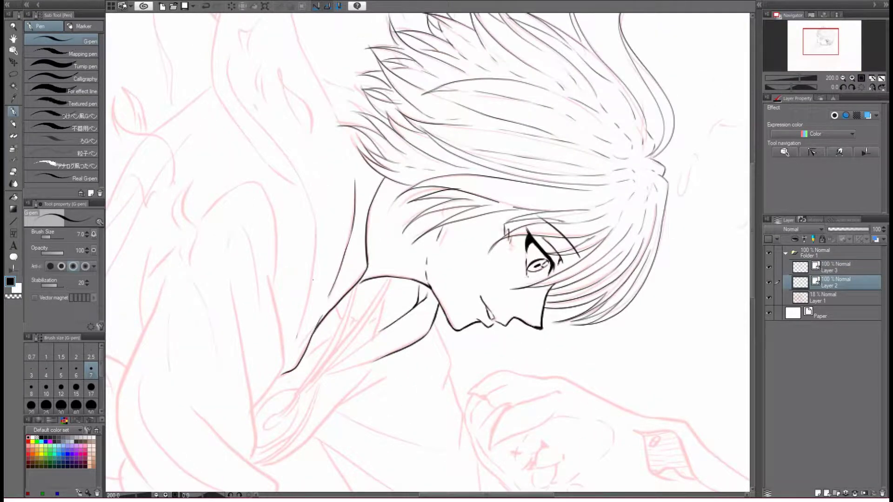
{"action": "scroll", "coordinate": [428, 251], "scroll_direction": "up", "scroll_amount": 3}
{"action": "left_click_drag", "start_coordinate": [293, 325], "coordinate": [209, 54]}
{"action": "scroll", "coordinate": [752, 211], "scroll_direction": "up", "scroll_amount": 2}
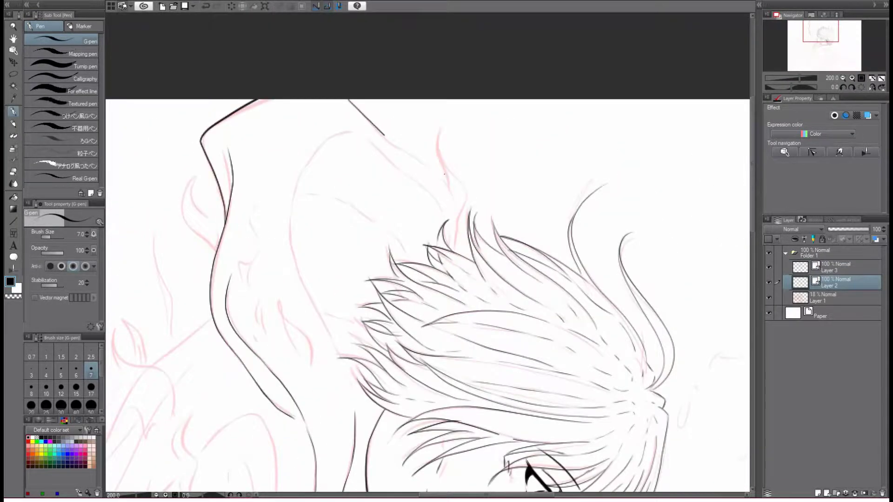
{"action": "left_click_drag", "start_coordinate": [350, 382], "coordinate": [360, 129]}
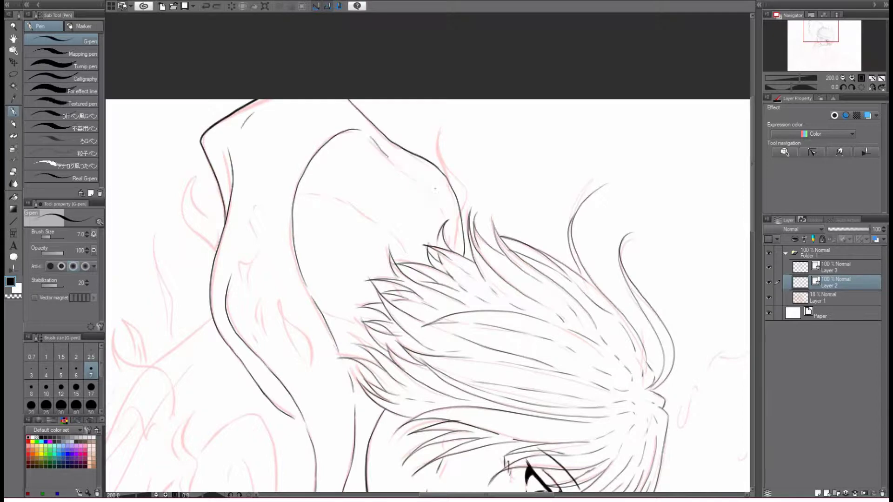
Ink the coat's front edge and shoulder folds, plus the neck cords and oval pendant on the chest
{"action": "left_click_drag", "start_coordinate": [418, 372], "coordinate": [600, 153]}
{"action": "left_click_drag", "start_coordinate": [506, 269], "coordinate": [502, 401]}
{"action": "scroll", "coordinate": [488, 351], "scroll_direction": "down", "scroll_amount": 3}
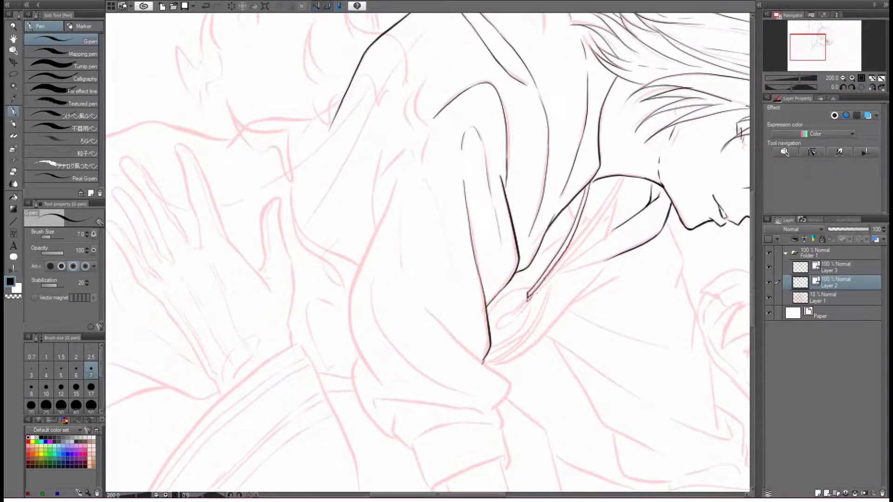
{"action": "left_click_drag", "start_coordinate": [530, 295], "coordinate": [623, 177]}
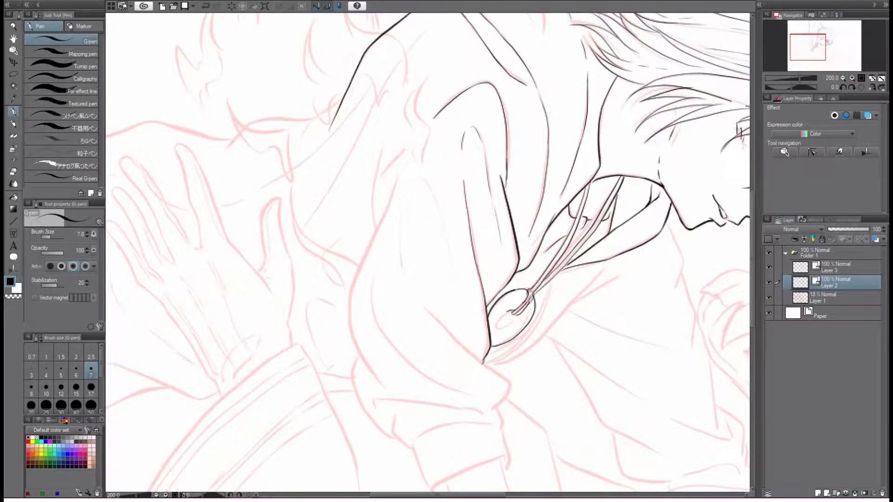
{"action": "left_click_drag", "start_coordinate": [492, 293], "coordinate": [511, 322]}
Ink the shirt's outline below the chin, with its diagonal folds and gathered lower edge
{"action": "scroll", "coordinate": [428, 251], "scroll_direction": "down", "scroll_amount": 3}
{"action": "scroll", "coordinate": [428, 251], "scroll_direction": "right", "scroll_amount": 4}
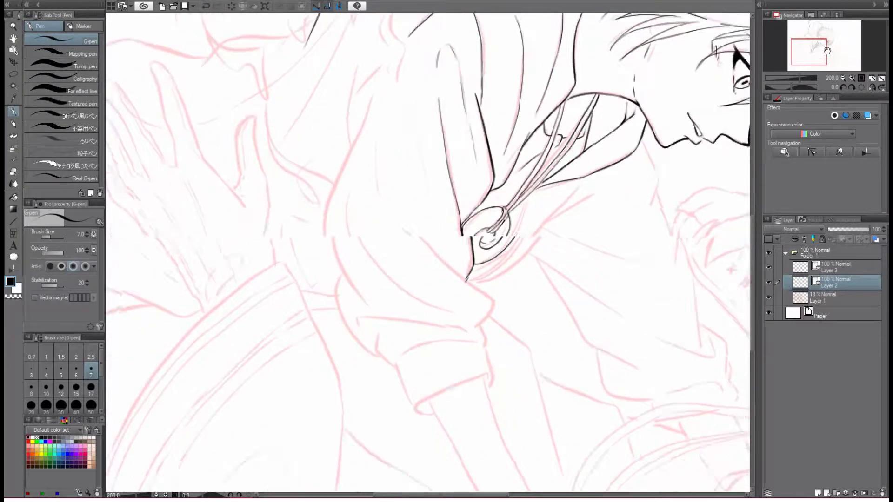
{"action": "left_click_drag", "start_coordinate": [556, 199], "coordinate": [577, 289]}
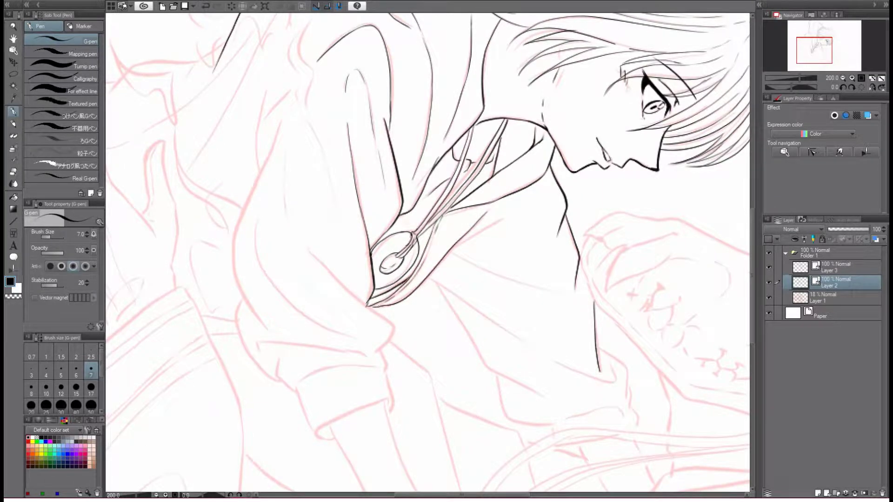
{"action": "left_click_drag", "start_coordinate": [437, 284], "coordinate": [539, 350]}
{"action": "left_click_drag", "start_coordinate": [429, 279], "coordinate": [483, 367]}
{"action": "left_click_drag", "start_coordinate": [596, 344], "coordinate": [632, 406]}
{"action": "left_click_drag", "start_coordinate": [629, 392], "coordinate": [639, 434]}
{"action": "scroll", "coordinate": [427, 251], "scroll_direction": "down", "scroll_amount": 3}
{"action": "left_click_drag", "start_coordinate": [523, 311], "coordinate": [623, 291]}
Ink the near sleeve's outer contour and its long folds from shoulder to elbow
{"action": "scroll", "coordinate": [427, 251], "scroll_direction": "up", "scroll_amount": 4}
{"action": "scroll", "coordinate": [428, 251], "scroll_direction": "left", "scroll_amount": 2}
{"action": "left_click_drag", "start_coordinate": [366, 149], "coordinate": [336, 250]}
{"action": "left_click_drag", "start_coordinate": [313, 163], "coordinate": [311, 178]}
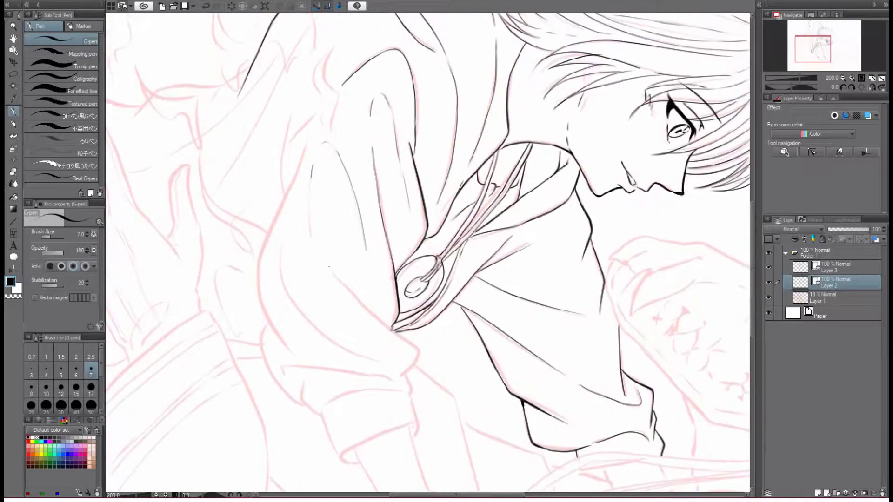
{"action": "left_click_drag", "start_coordinate": [306, 144], "coordinate": [289, 348]}
{"action": "left_click_drag", "start_coordinate": [293, 305], "coordinate": [382, 362]}
Ink the bunched fabric and the rolled cuff at the end of the near sleeve
{"action": "left_click_drag", "start_coordinate": [420, 342], "coordinate": [401, 376]}
{"action": "left_click_drag", "start_coordinate": [263, 325], "coordinate": [277, 379]}
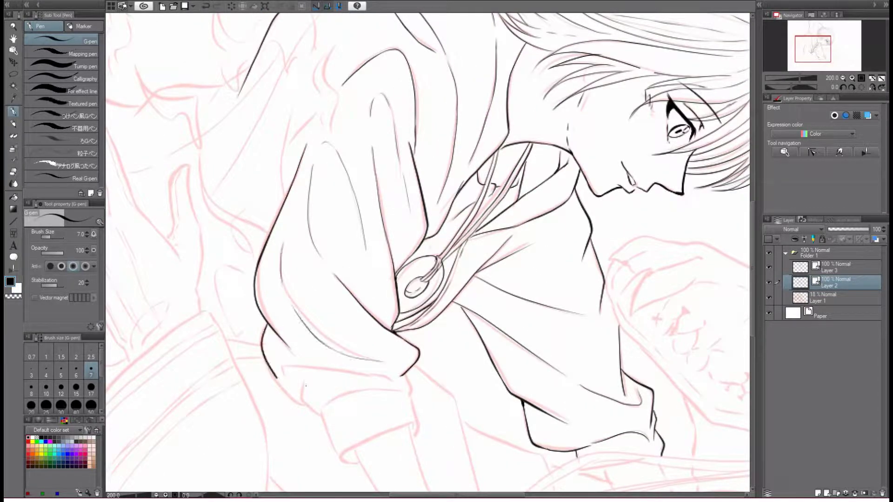
{"action": "left_click_drag", "start_coordinate": [322, 415], "coordinate": [345, 465]}
{"action": "scroll", "coordinate": [427, 251], "scroll_direction": "down", "scroll_amount": 3}
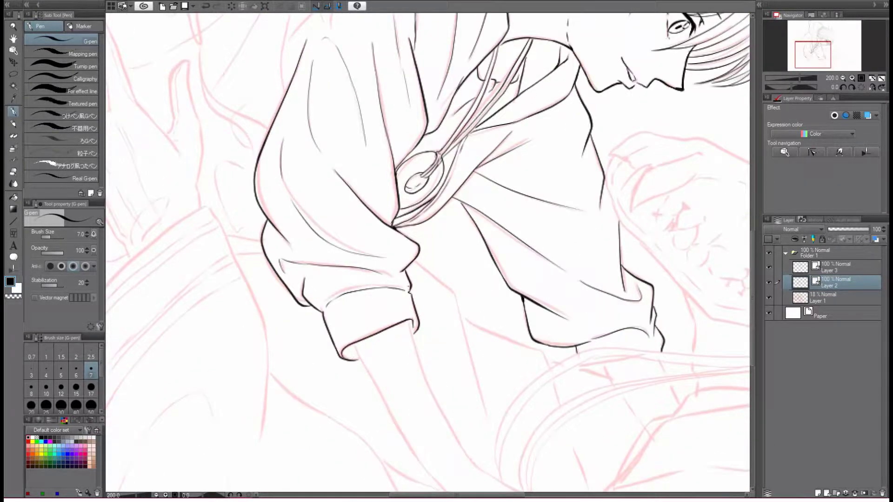
Ink the bare forearm below the rolled cuff and the hand resting at the canvas's lower edge
{"action": "scroll", "coordinate": [428, 251], "scroll_direction": "down", "scroll_amount": 2}
{"action": "left_click_drag", "start_coordinate": [407, 261], "coordinate": [475, 407]}
{"action": "left_click_drag", "start_coordinate": [352, 286], "coordinate": [446, 441]}
{"action": "left_click_drag", "start_coordinate": [553, 439], "coordinate": [429, 279]}
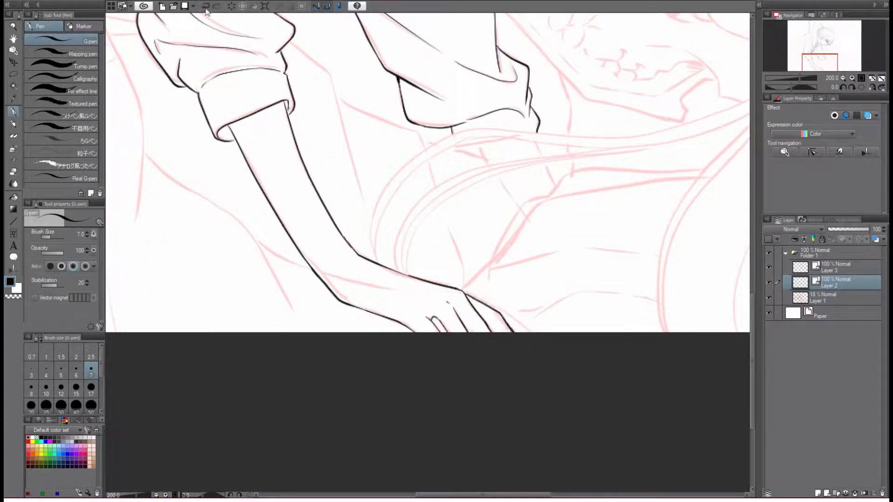
Ink the billowing cloth contours and fold lines around the raised open hand
{"action": "left_click_drag", "start_coordinate": [285, 127], "coordinate": [406, 238]}
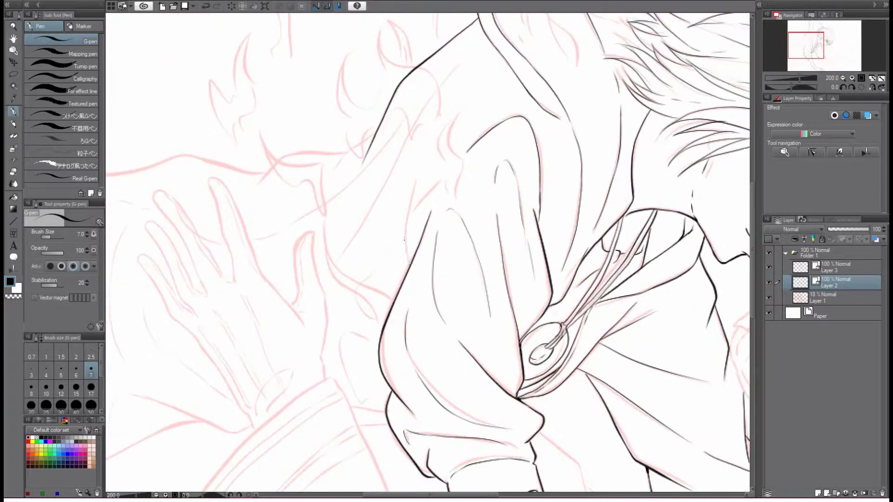
{"action": "mouse_move", "coordinate": [326, 232]}
{"action": "left_mouse_down"}
{"action": "mouse_move", "coordinate": [432, 320]}
{"action": "mouse_move", "coordinate": [456, 251]}
{"action": "mouse_move", "coordinate": [544, 140]}
{"action": "left_mouse_up"}
{"action": "mouse_move", "coordinate": [798, 51]}
{"action": "left_mouse_down"}
{"action": "mouse_move", "coordinate": [798, 63]}
{"action": "mouse_move", "coordinate": [805, 48]}
{"action": "left_mouse_up"}
{"action": "scroll", "coordinate": [804, 49], "scroll_direction": "up", "scroll_amount": 2}
{"action": "mouse_move", "coordinate": [455, 365]}
{"action": "left_mouse_down"}
{"action": "mouse_move", "coordinate": [453, 177]}
{"action": "mouse_move", "coordinate": [387, 213]}
{"action": "left_mouse_up"}
{"action": "left_click_drag", "start_coordinate": [402, 89], "coordinate": [413, 193]}
{"action": "left_click_drag", "start_coordinate": [334, 163], "coordinate": [421, 271]}
{"action": "key", "text": "ctrl+z"}
{"action": "left_click_drag", "start_coordinate": [799, 49], "coordinate": [799, 47]}
{"action": "mouse_move", "coordinate": [242, 158]}
{"action": "left_mouse_down"}
{"action": "mouse_move", "coordinate": [223, 68]}
{"action": "mouse_move", "coordinate": [318, 238]}
{"action": "left_mouse_up"}
Ink the outlines of the raised hand's fingers and thumb, with short shading lines along them
{"action": "left_click_drag", "start_coordinate": [798, 46], "coordinate": [793, 47]}
{"action": "left_click_drag", "start_coordinate": [358, 106], "coordinate": [404, 127]}
{"action": "left_click_drag", "start_coordinate": [399, 95], "coordinate": [491, 244]}
{"action": "left_click_drag", "start_coordinate": [373, 120], "coordinate": [450, 266]}
{"action": "left_click_drag", "start_coordinate": [428, 145], "coordinate": [453, 188]}
{"action": "left_click_drag", "start_coordinate": [465, 210], "coordinate": [482, 239]}
{"action": "mouse_move", "coordinate": [384, 232]}
{"action": "left_mouse_down"}
{"action": "mouse_move", "coordinate": [406, 209]}
{"action": "mouse_move", "coordinate": [455, 283]}
{"action": "left_mouse_up"}
{"action": "left_click_drag", "start_coordinate": [363, 197], "coordinate": [435, 323]}
{"action": "mouse_move", "coordinate": [361, 290]}
{"action": "left_mouse_down"}
{"action": "mouse_move", "coordinate": [441, 375]}
{"action": "mouse_move", "coordinate": [385, 266]}
{"action": "mouse_move", "coordinate": [426, 309]}
{"action": "left_mouse_up"}
{"action": "left_click_drag", "start_coordinate": [364, 149], "coordinate": [394, 198]}
{"action": "left_click_drag", "start_coordinate": [362, 238], "coordinate": [389, 285]}
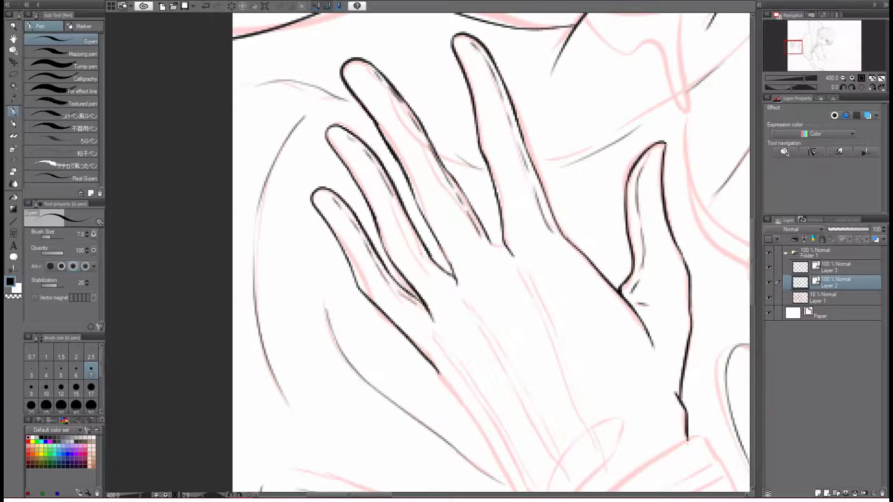
Ink the raised hand's tendon lines, outer palm edge and wrist down to the sleeve opening
{"action": "scroll", "coordinate": [244, 47], "scroll_direction": "down", "scroll_amount": 1}
{"action": "scroll", "coordinate": [543, 409], "scroll_direction": "up", "scroll_amount": 1}
{"action": "mouse_move", "coordinate": [418, 138]}
{"action": "left_mouse_down"}
{"action": "mouse_move", "coordinate": [472, 247]}
{"action": "mouse_move", "coordinate": [473, 272]}
{"action": "left_mouse_up"}
{"action": "left_click_drag", "start_coordinate": [481, 274], "coordinate": [492, 297]}
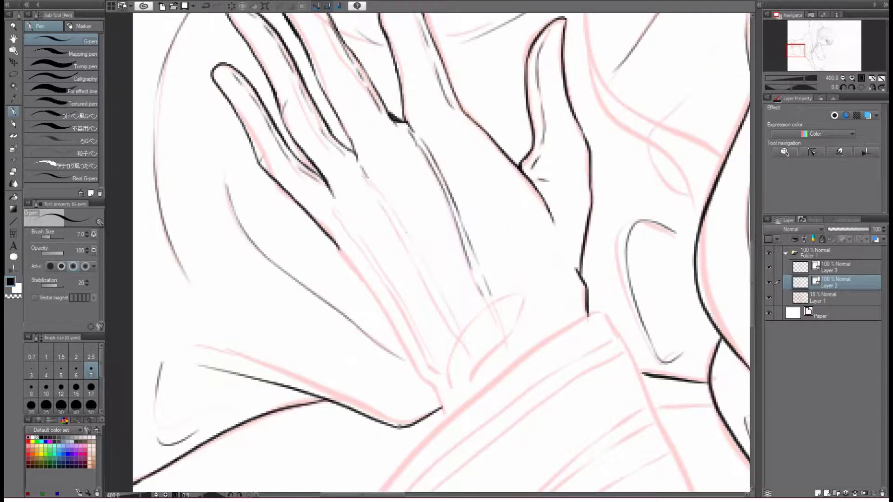
{"action": "left_click_drag", "start_coordinate": [361, 174], "coordinate": [444, 294]}
{"action": "left_click_drag", "start_coordinate": [418, 271], "coordinate": [439, 311]}
{"action": "left_click_drag", "start_coordinate": [339, 209], "coordinate": [430, 358]}
{"action": "left_click_drag", "start_coordinate": [337, 249], "coordinate": [432, 386]}
{"action": "left_click_drag", "start_coordinate": [423, 379], "coordinate": [441, 409]}
{"action": "left_click_drag", "start_coordinate": [464, 303], "coordinate": [528, 386]}
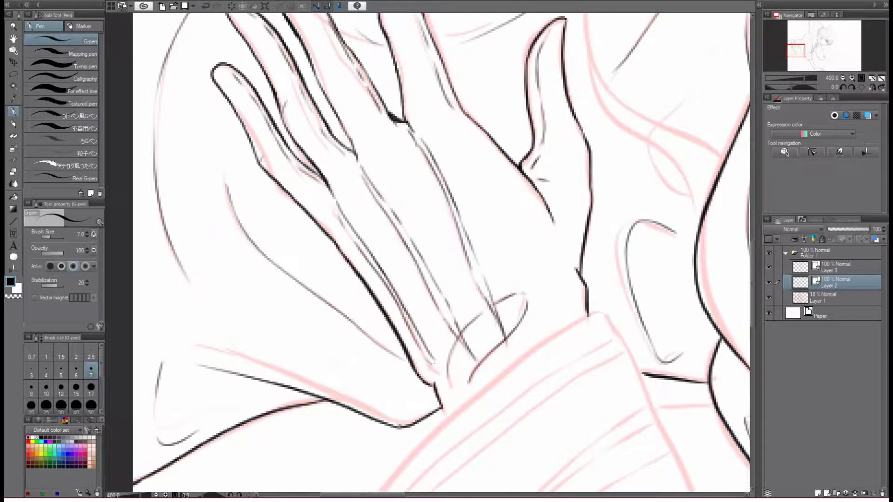
Ink the raised arm's sleeve edge and the parallel bands of its cuff
{"action": "scroll", "coordinate": [805, 50], "scroll_direction": "down", "scroll_amount": 1}
{"action": "scroll", "coordinate": [805, 50], "scroll_direction": "down", "scroll_amount": 1}
{"action": "left_click_drag", "start_coordinate": [434, 274], "coordinate": [440, 374]}
{"action": "left_click_drag", "start_coordinate": [385, 191], "coordinate": [231, 445]}
{"action": "key", "text": "ctrl+z"}
{"action": "left_click_drag", "start_coordinate": [393, 205], "coordinate": [239, 445]}
{"action": "mouse_move", "coordinate": [394, 207]}
{"action": "left_mouse_down"}
{"action": "mouse_move", "coordinate": [265, 352]}
{"action": "mouse_move", "coordinate": [248, 446]}
{"action": "left_mouse_up"}
{"action": "mouse_move", "coordinate": [408, 223]}
{"action": "left_mouse_down"}
{"action": "mouse_move", "coordinate": [263, 445]}
{"action": "mouse_move", "coordinate": [274, 446]}
{"action": "left_mouse_up"}
{"action": "mouse_move", "coordinate": [421, 242]}
{"action": "left_mouse_down"}
{"action": "mouse_move", "coordinate": [318, 337]}
{"action": "mouse_move", "coordinate": [288, 445]}
{"action": "left_mouse_up"}
{"action": "left_click_drag", "start_coordinate": [400, 300], "coordinate": [326, 402]}
Ink the creature skull's top profile from the brow down to the tip of the snout
{"action": "left_click_drag", "start_coordinate": [814, 54], "coordinate": [832, 55]}
{"action": "left_click_drag", "start_coordinate": [526, 123], "coordinate": [255, 216]}
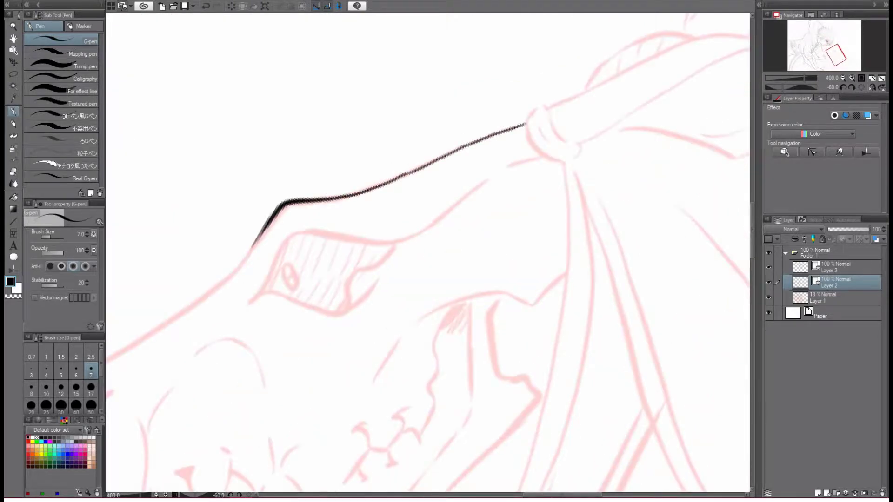
{"action": "left_click_drag", "start_coordinate": [465, 118], "coordinate": [253, 316]}
{"action": "scroll", "coordinate": [753, 219], "scroll_direction": "down", "scroll_amount": 3}
{"action": "left_click_drag", "start_coordinate": [255, 233], "coordinate": [203, 385]}
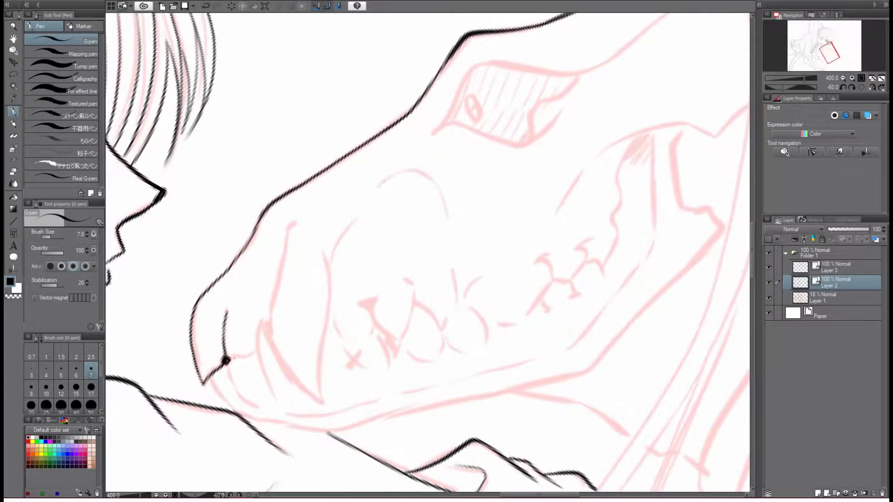
Ink the skull's front teeth, large fang and the curved contour lines on the snout
{"action": "left_click", "coordinate": [851, 88]}
{"action": "left_click_drag", "start_coordinate": [232, 295], "coordinate": [184, 344]}
{"action": "left_click_drag", "start_coordinate": [251, 229], "coordinate": [223, 300]}
{"action": "left_click_drag", "start_coordinate": [272, 344], "coordinate": [231, 364]}
{"action": "left_click_drag", "start_coordinate": [255, 288], "coordinate": [246, 319]}
{"action": "left_click_drag", "start_coordinate": [330, 160], "coordinate": [260, 228]}
{"action": "left_click_drag", "start_coordinate": [330, 226], "coordinate": [288, 371]}
{"action": "left_click_drag", "start_coordinate": [345, 221], "coordinate": [333, 236]}
{"action": "left_click_drag", "start_coordinate": [399, 173], "coordinate": [459, 228]}
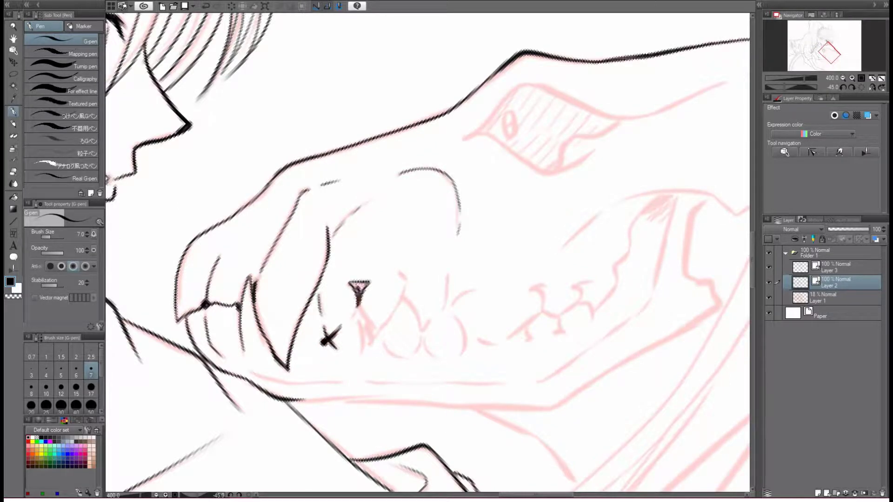
Ink the small branching tooth and gap marks along the middle of the skull's jaw
{"action": "left_click_drag", "start_coordinate": [402, 277], "coordinate": [382, 326]}
{"action": "left_click_drag", "start_coordinate": [370, 321], "coordinate": [360, 346]}
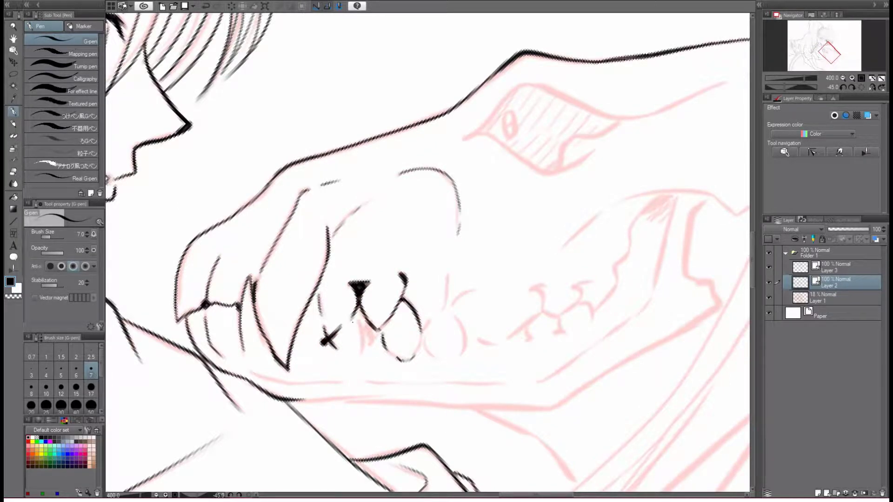
{"action": "left_click_drag", "start_coordinate": [505, 347], "coordinate": [531, 290]}
{"action": "left_click_drag", "start_coordinate": [542, 316], "coordinate": [562, 332]}
{"action": "left_click_drag", "start_coordinate": [526, 331], "coordinate": [529, 340]}
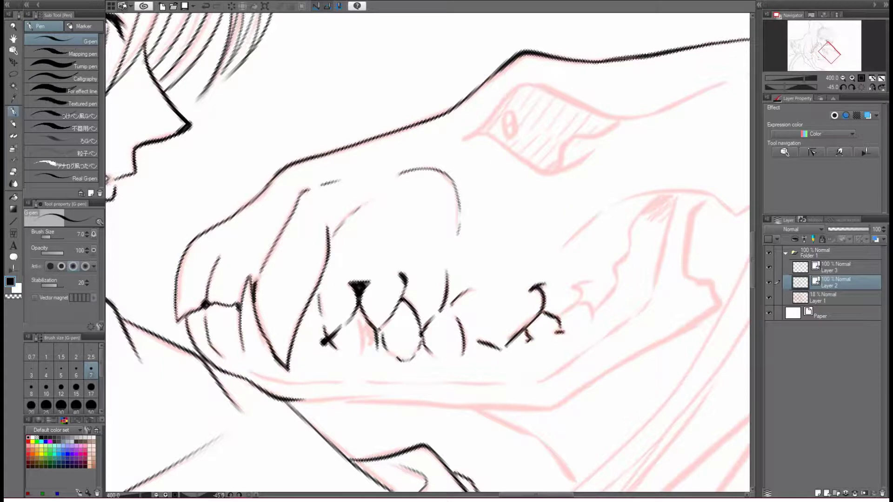
Ink the back of the skull's mouth, the lower jaw line and the notched jaw hinge
{"action": "left_click_drag", "start_coordinate": [596, 306], "coordinate": [673, 199]}
{"action": "mouse_move", "coordinate": [646, 228]}
{"action": "left_mouse_down"}
{"action": "mouse_move", "coordinate": [674, 201]}
{"action": "mouse_move", "coordinate": [647, 305]}
{"action": "left_mouse_up"}
{"action": "left_click_drag", "start_coordinate": [233, 365], "coordinate": [511, 386]}
{"action": "mouse_move", "coordinate": [428, 251]}
{"action": "left_mouse_down"}
{"action": "mouse_move", "coordinate": [354, 288]}
{"action": "mouse_move", "coordinate": [419, 242]}
{"action": "left_mouse_up"}
{"action": "left_click_drag", "start_coordinate": [516, 219], "coordinate": [395, 365]}
{"action": "left_click_drag", "start_coordinate": [518, 235], "coordinate": [468, 126]}
{"action": "left_click_drag", "start_coordinate": [353, 209], "coordinate": [379, 166]}
{"action": "left_click_drag", "start_coordinate": [404, 142], "coordinate": [547, 100]}
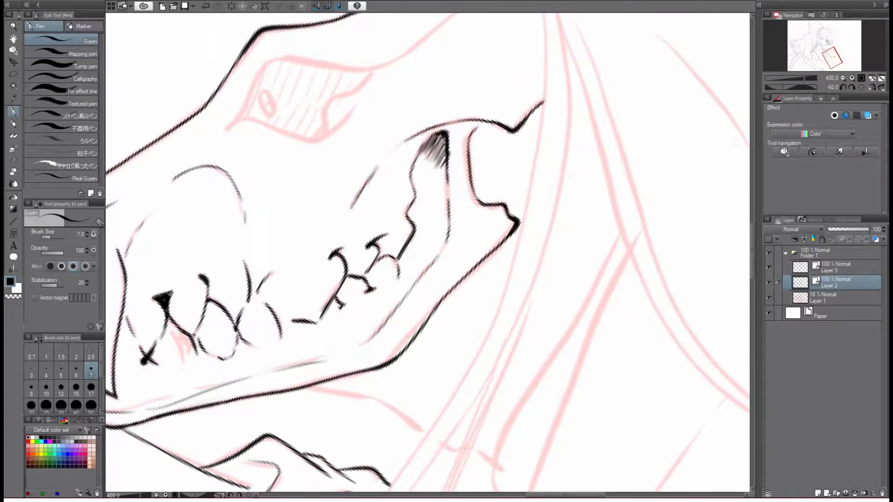
Ink the skull's eye socket outline and the broken brow line running back from it
{"action": "left_click", "coordinate": [844, 87]}
{"action": "left_click", "coordinate": [844, 88]}
{"action": "left_click", "coordinate": [852, 88]}
{"action": "left_click", "coordinate": [852, 88]}
{"action": "mouse_move", "coordinate": [358, 274]}
{"action": "left_mouse_down"}
{"action": "mouse_move", "coordinate": [340, 309]}
{"action": "mouse_move", "coordinate": [432, 321]}
{"action": "mouse_move", "coordinate": [479, 255]}
{"action": "left_mouse_up"}
{"action": "mouse_move", "coordinate": [372, 246]}
{"action": "left_mouse_down"}
{"action": "mouse_move", "coordinate": [353, 284]}
{"action": "mouse_move", "coordinate": [534, 225]}
{"action": "left_mouse_up"}
{"action": "left_click_drag", "start_coordinate": [542, 218], "coordinate": [574, 187]}
{"action": "left_click_drag", "start_coordinate": [595, 174], "coordinate": [625, 165]}
Ink the ring at the back of the skull and the first twisted sections of the ribbon trailing from it
{"action": "left_click_drag", "start_coordinate": [446, 251], "coordinate": [191, 426]}
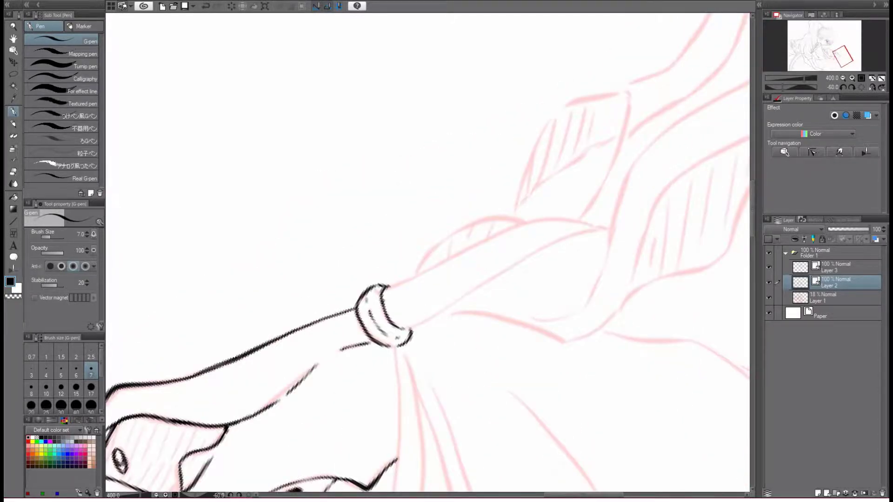
{"action": "left_click_drag", "start_coordinate": [389, 288], "coordinate": [578, 219]}
{"action": "left_click_drag", "start_coordinate": [406, 326], "coordinate": [599, 222]}
{"action": "left_click", "coordinate": [843, 88]}
{"action": "left_click", "coordinate": [843, 87]}
{"action": "mouse_move", "coordinate": [305, 224]}
{"action": "left_mouse_down"}
{"action": "mouse_move", "coordinate": [423, 316]}
{"action": "mouse_move", "coordinate": [539, 235]}
{"action": "mouse_move", "coordinate": [696, 214]}
{"action": "left_mouse_up"}
{"action": "left_click_drag", "start_coordinate": [402, 293], "coordinate": [595, 173]}
Ink the long ribbon's far section up to its tapering, pointed tip
{"action": "left_click_drag", "start_coordinate": [511, 279], "coordinate": [312, 251]}
{"action": "left_click", "coordinate": [851, 87]}
{"action": "left_click", "coordinate": [851, 87]}
{"action": "left_click", "coordinate": [851, 87]}
{"action": "left_click_drag", "start_coordinate": [491, 182], "coordinate": [614, 45]}
{"action": "left_click_drag", "start_coordinate": [488, 122], "coordinate": [458, 163]}
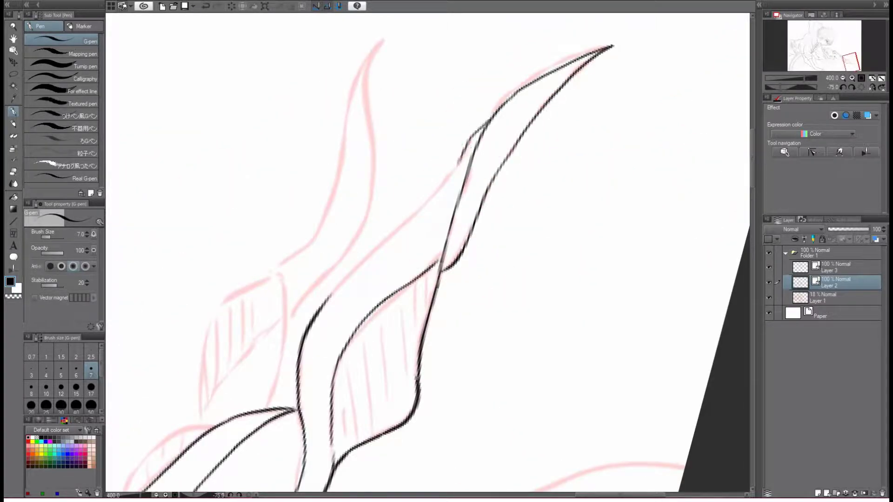
Ink the second ribbon's folded leaf-shaped section, redo its inner curve, and start its upper tail
{"action": "left_click_drag", "start_coordinate": [418, 279], "coordinate": [493, 125]}
{"action": "left_click_drag", "start_coordinate": [287, 168], "coordinate": [272, 271]}
{"action": "left_click_drag", "start_coordinate": [360, 181], "coordinate": [355, 112]}
{"action": "left_click_drag", "start_coordinate": [355, 116], "coordinate": [286, 173]}
{"action": "left_click_drag", "start_coordinate": [343, 179], "coordinate": [282, 253]}
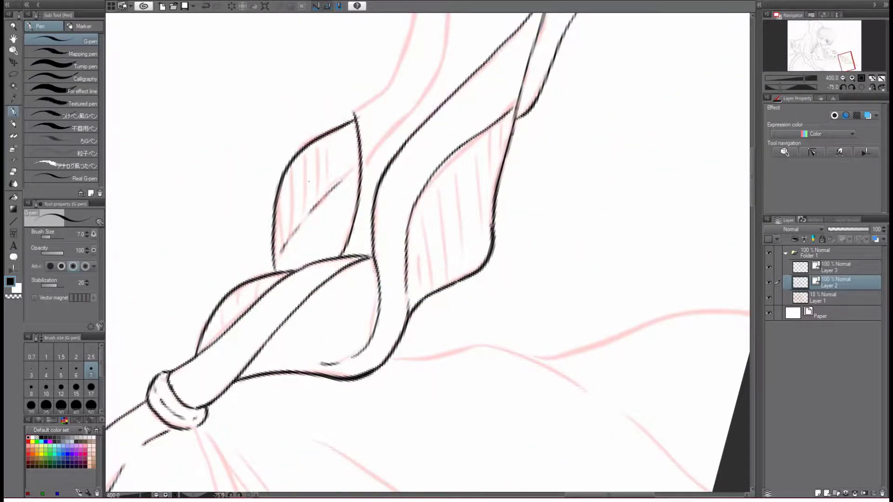
{"action": "key", "text": "ctrl+z"}
{"action": "left_click_drag", "start_coordinate": [418, 186], "coordinate": [416, 298]}
{"action": "left_click_drag", "start_coordinate": [347, 280], "coordinate": [279, 367]}
{"action": "left_click_drag", "start_coordinate": [356, 228], "coordinate": [391, 195]}
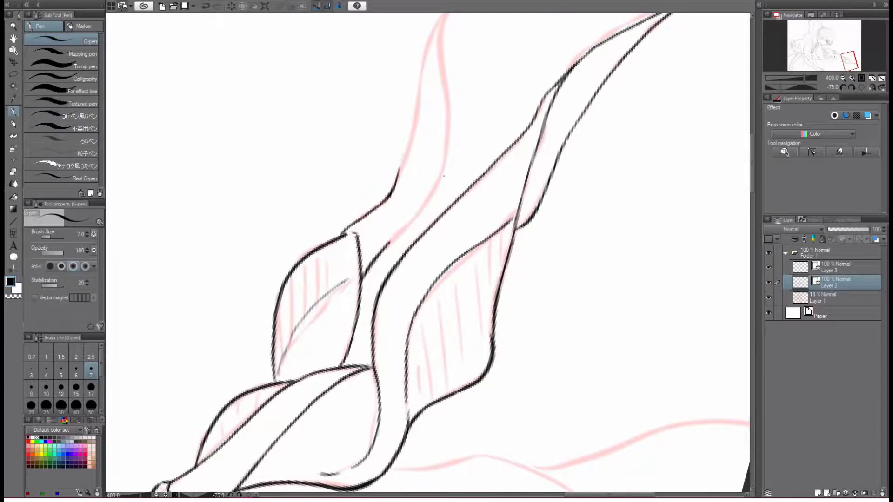
Ink the double border bands of the cloth hanging below the skull and the fold line inside it
{"action": "left_click", "coordinate": [842, 78]}
{"action": "left_click", "coordinate": [872, 87]}
{"action": "left_click", "coordinate": [842, 77]}
{"action": "scroll", "coordinate": [824, 50], "scroll_direction": "up", "scroll_amount": 3}
{"action": "left_click_drag", "start_coordinate": [824, 50], "coordinate": [824, 54]}
{"action": "key", "text": "minus"}
{"action": "key", "text": "minus"}
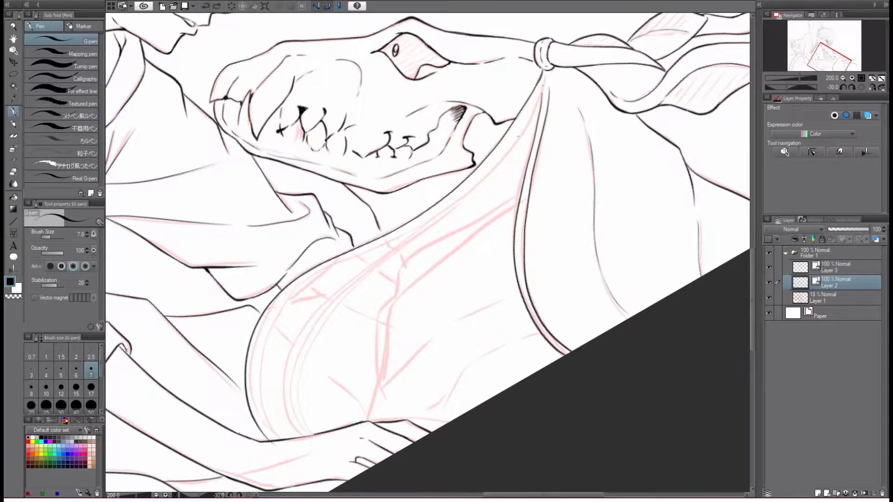
{"action": "left_click_drag", "start_coordinate": [270, 438], "coordinate": [472, 190]}
{"action": "mouse_move", "coordinate": [297, 434]}
{"action": "left_mouse_down"}
{"action": "mouse_move", "coordinate": [444, 216]}
{"action": "mouse_move", "coordinate": [395, 254]}
{"action": "left_mouse_up"}
{"action": "left_click_drag", "start_coordinate": [515, 194], "coordinate": [395, 276]}
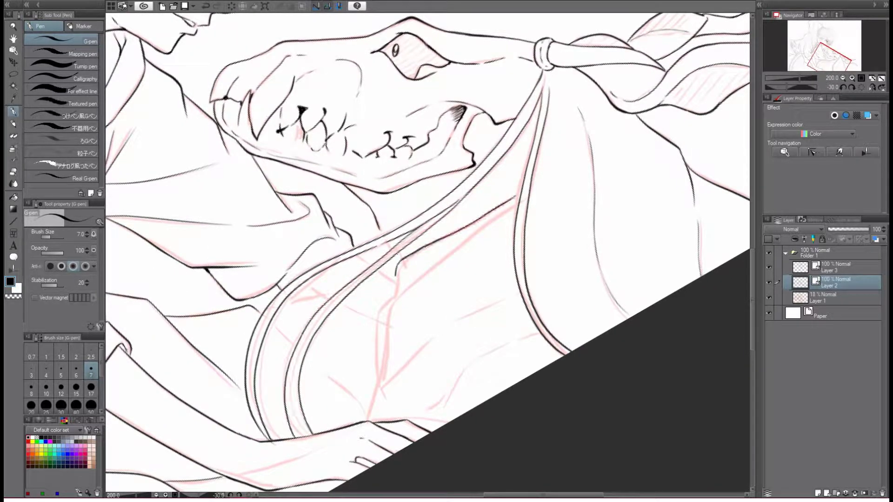
Ink the remaining fold lines of the garment between the cloth's bordered bands and the resting hand
{"action": "mouse_move", "coordinate": [518, 204]}
{"action": "left_mouse_down"}
{"action": "mouse_move", "coordinate": [395, 294]}
{"action": "mouse_move", "coordinate": [376, 379]}
{"action": "left_mouse_up"}
{"action": "left_click_drag", "start_coordinate": [514, 297], "coordinate": [367, 420]}
{"action": "left_click_drag", "start_coordinate": [532, 336], "coordinate": [427, 411]}
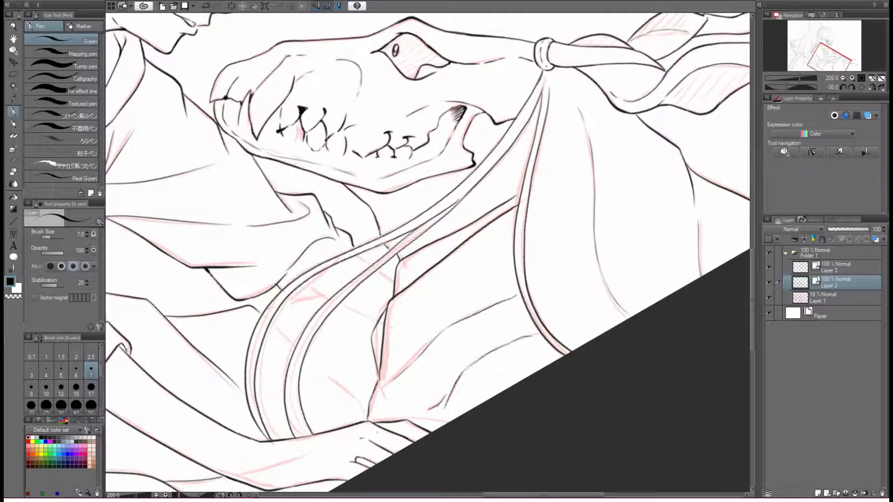
{"action": "left_click", "coordinate": [851, 87]}
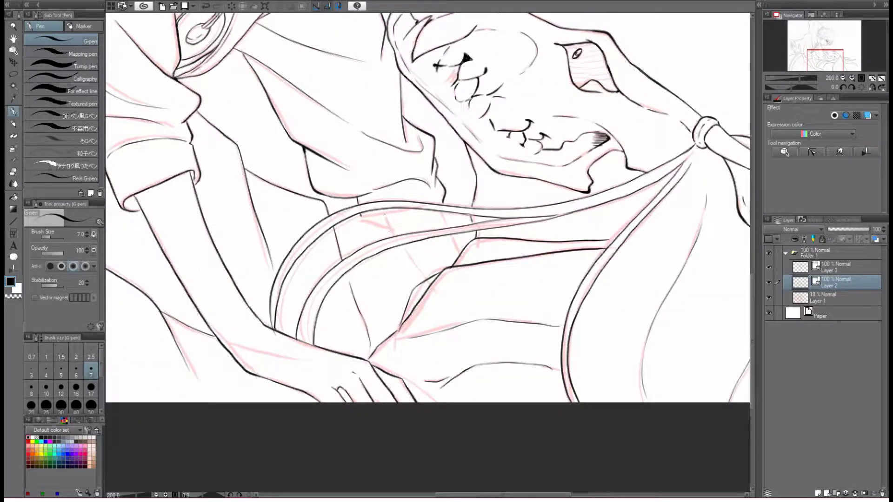
{"action": "key", "text": "ctrl+0"}
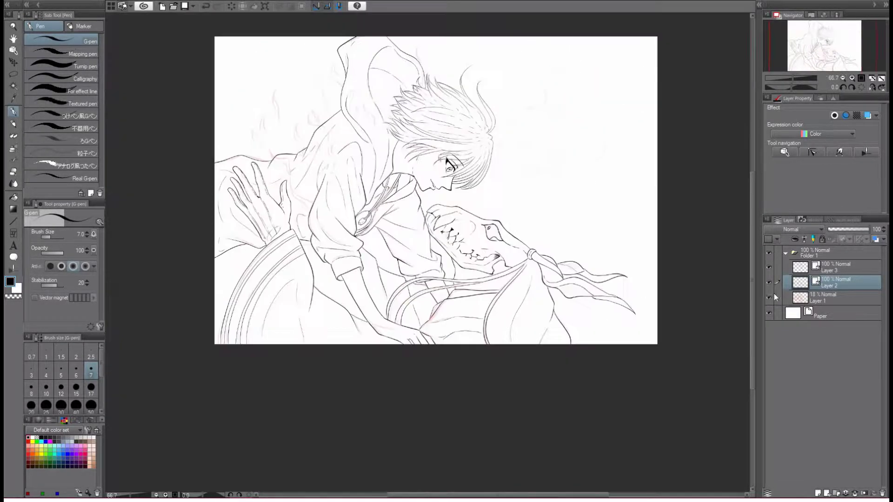
On a new layer, ink the flame wisps rising around the hooded back and the small wisps drifting in front of the head
{"action": "key", "text": "ctrl+shift+n"}
{"action": "scroll", "coordinate": [456, 233], "scroll_direction": "up", "scroll_amount": 3}
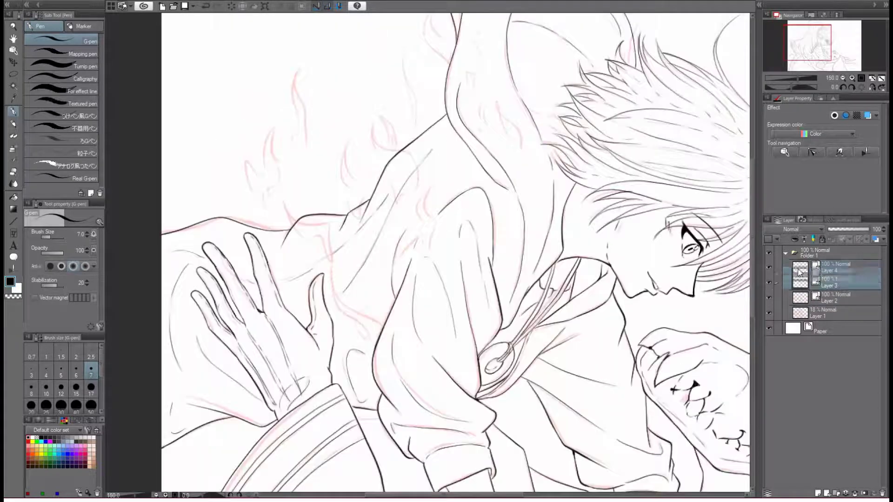
{"action": "left_click_drag", "start_coordinate": [381, 301], "coordinate": [341, 326]}
{"action": "left_click_drag", "start_coordinate": [332, 259], "coordinate": [245, 118]}
{"action": "mouse_move", "coordinate": [307, 62]}
{"action": "left_mouse_down"}
{"action": "mouse_move", "coordinate": [292, 142]}
{"action": "mouse_move", "coordinate": [363, 185]}
{"action": "left_mouse_up"}
{"action": "left_click_drag", "start_coordinate": [349, 190], "coordinate": [368, 218]}
{"action": "mouse_move", "coordinate": [456, 251]}
{"action": "left_mouse_down"}
{"action": "mouse_move", "coordinate": [441, 185]}
{"action": "mouse_move", "coordinate": [448, 142]}
{"action": "mouse_move", "coordinate": [458, 151]}
{"action": "mouse_move", "coordinate": [384, 354]}
{"action": "left_mouse_up"}
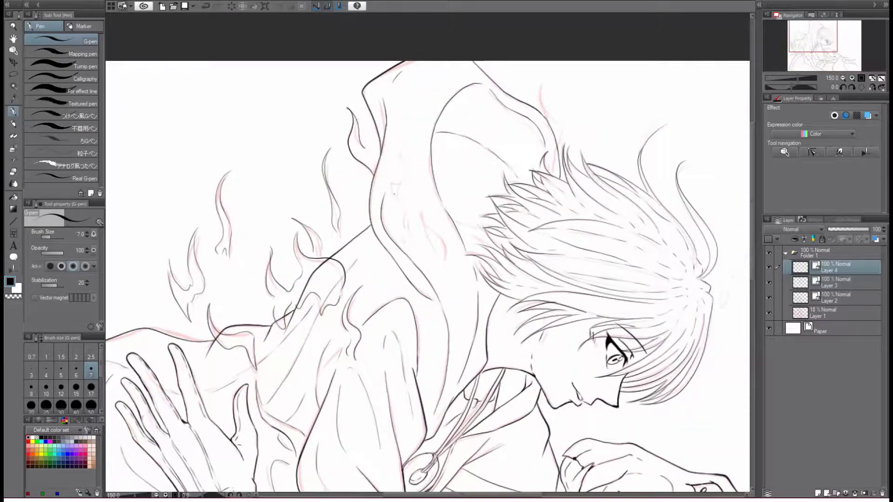
{"action": "left_click_drag", "start_coordinate": [432, 232], "coordinate": [342, 251]}
{"action": "left_click_drag", "start_coordinate": [830, 47], "coordinate": [851, 51]}
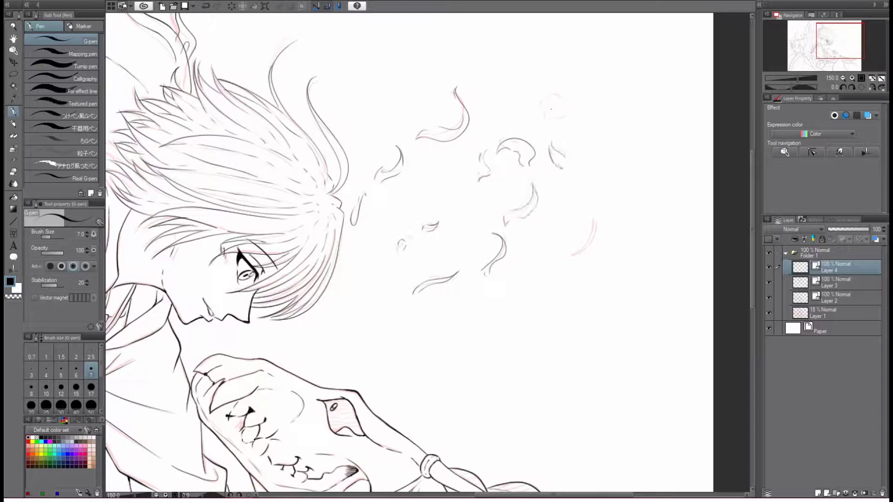
Select the hooded jacket from the line art, patch the selection with the Selection pen, and fill it with green on Layer 3
{"action": "key", "text": "ctrl+minus"}
{"action": "key", "text": "ctrl+minus"}
{"action": "key", "text": "alt+bracketleft"}
{"action": "key", "text": "alt+bracketleft"}
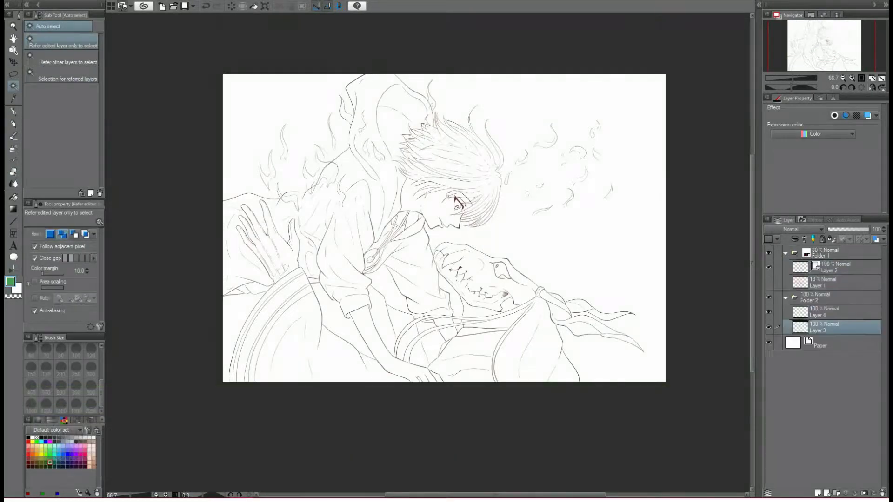
{"action": "left_click", "coordinate": [248, 251]}
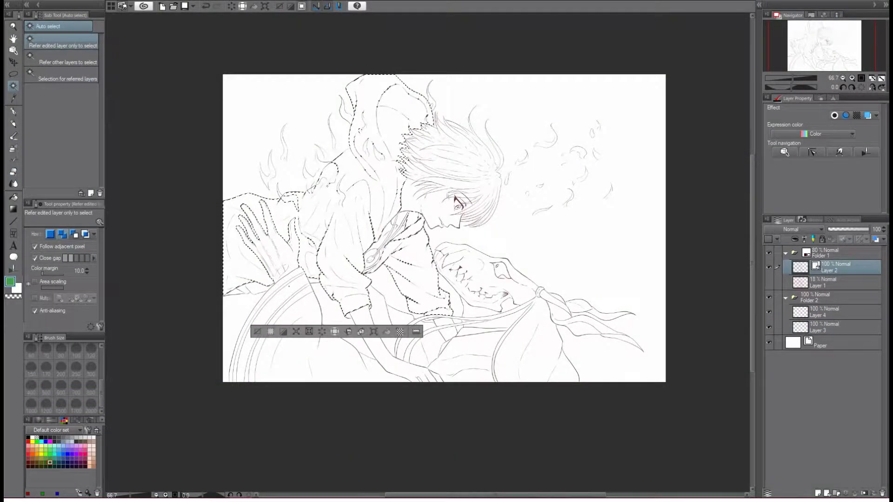
{"action": "key", "text": "m"}
{"action": "left_click", "coordinate": [91, 353]}
{"action": "left_click_drag", "start_coordinate": [397, 242], "coordinate": [419, 234]}
{"action": "mouse_move", "coordinate": [339, 159]}
{"action": "left_mouse_down"}
{"action": "mouse_move", "coordinate": [330, 184]}
{"action": "mouse_move", "coordinate": [294, 201]}
{"action": "mouse_move", "coordinate": [321, 275]}
{"action": "left_mouse_up"}
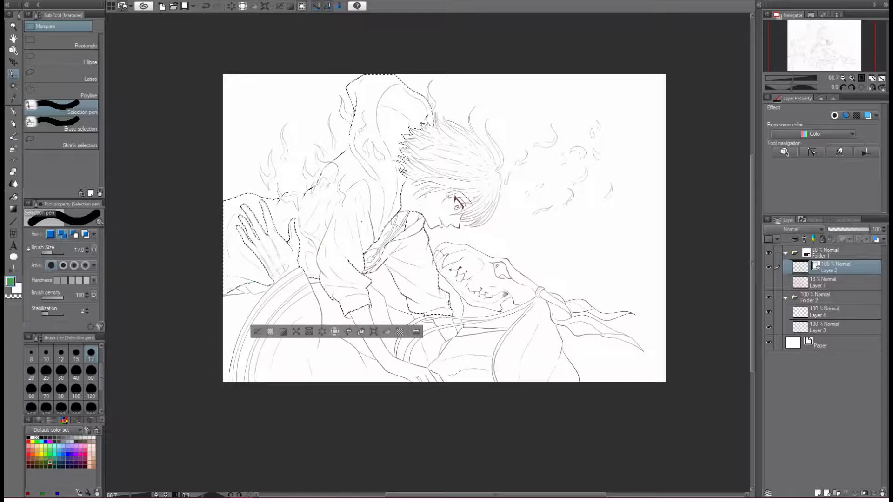
{"action": "left_click", "coordinate": [818, 327]}
{"action": "key", "text": "alt+BackSpace"}
Select the hair from the line art, extend the selection into the strand tips, and fill it with red on Layer 4
{"action": "key", "text": "w"}
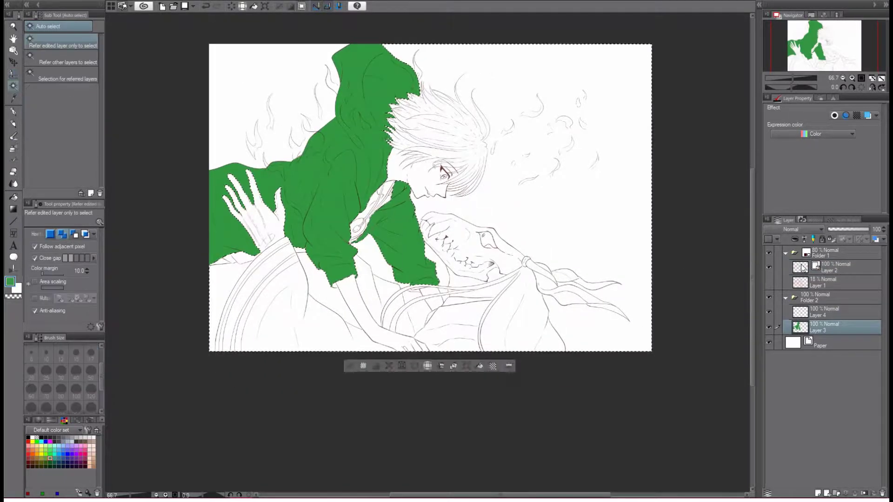
{"action": "left_click_drag", "start_coordinate": [419, 186], "coordinate": [381, 233]}
{"action": "left_click", "coordinate": [460, 140]}
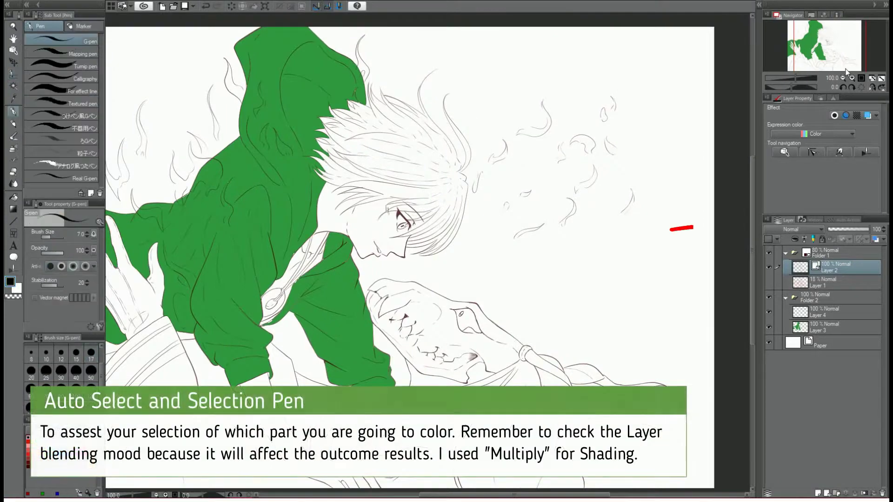
{"action": "key", "text": "ctrl+plus"}
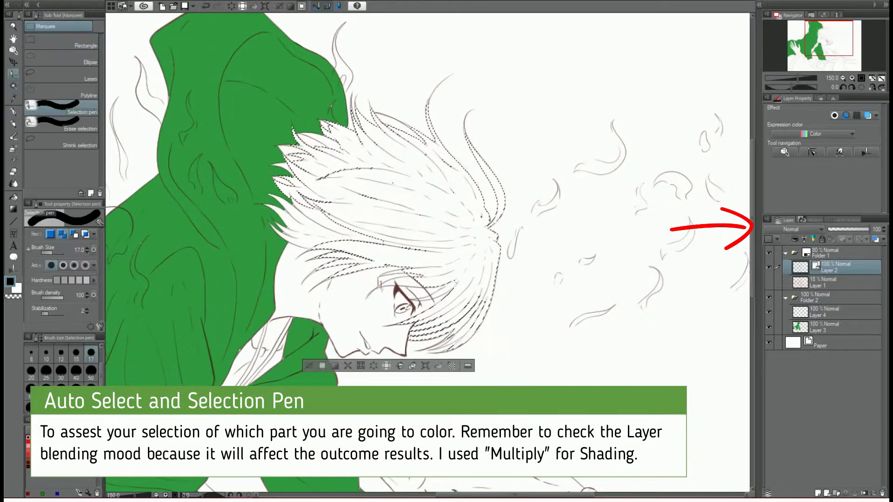
{"action": "left_click_drag", "start_coordinate": [331, 136], "coordinate": [338, 144]}
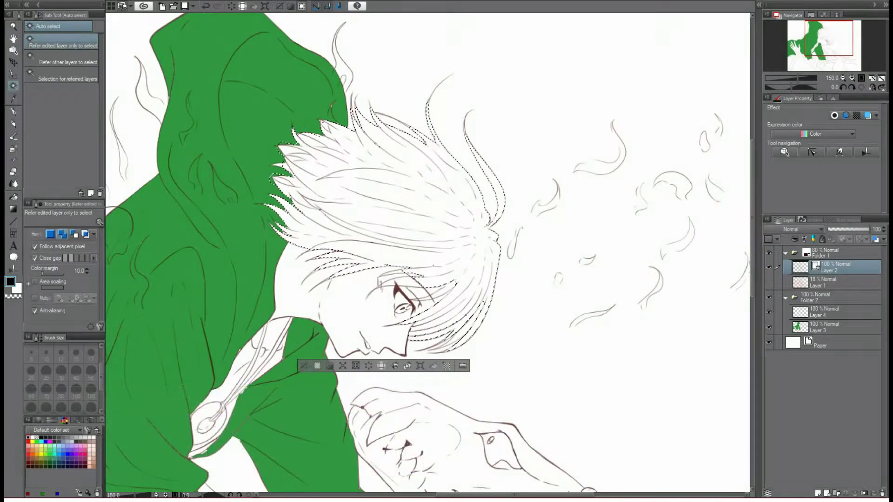
{"action": "left_click_drag", "start_coordinate": [293, 186], "coordinate": [277, 218]}
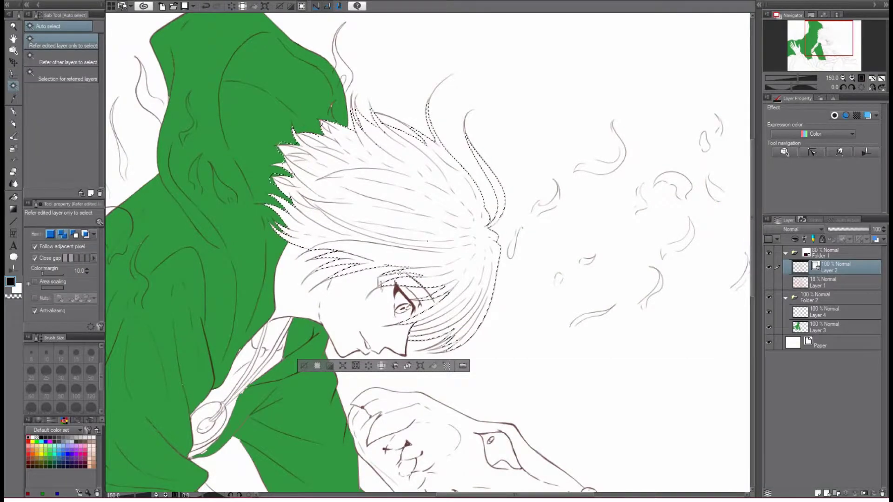
{"action": "left_click", "coordinate": [832, 312]}
{"action": "left_click", "coordinate": [408, 367]}
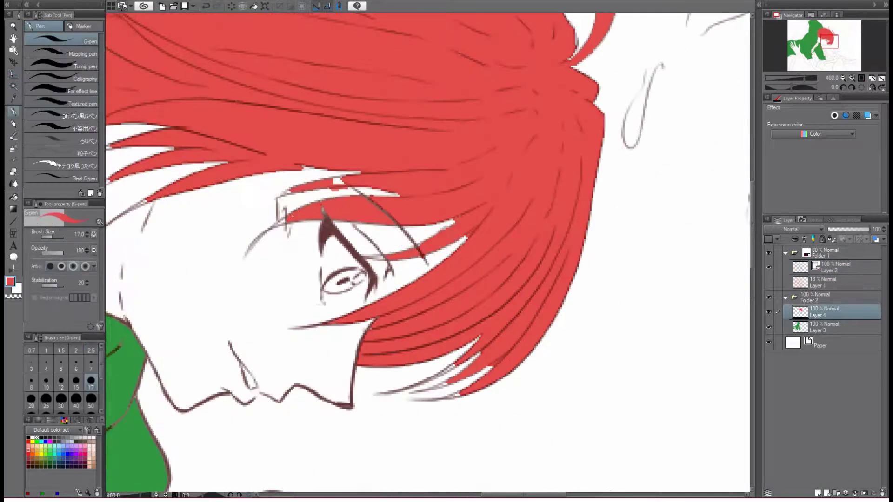
Paint the missed fringe strands and stray hair tips red on Layer 4
{"action": "key", "text": "minus"}
{"action": "key", "text": "minus"}
{"action": "key", "text": "minus"}
{"action": "key", "text": "minus"}
{"action": "key", "text": "minus"}
{"action": "key", "text": "minus"}
{"action": "key", "text": "minus"}
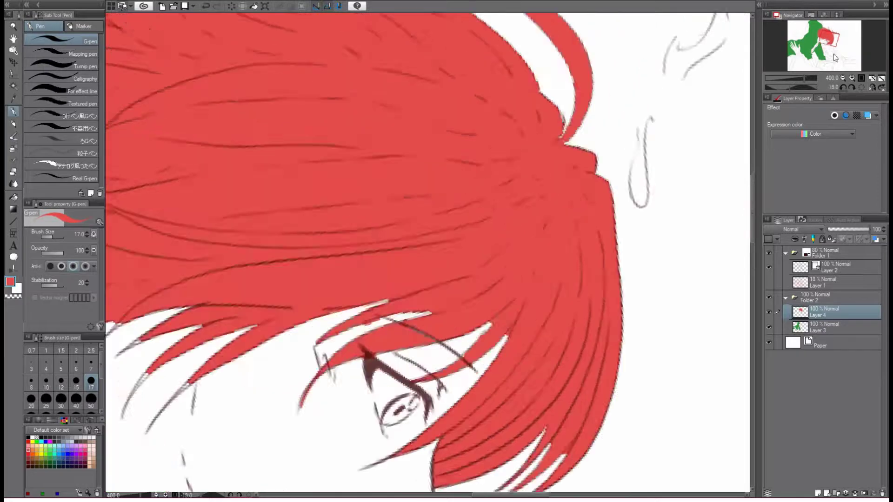
{"action": "scroll", "coordinate": [426, 251], "scroll_direction": "down", "scroll_amount": 3}
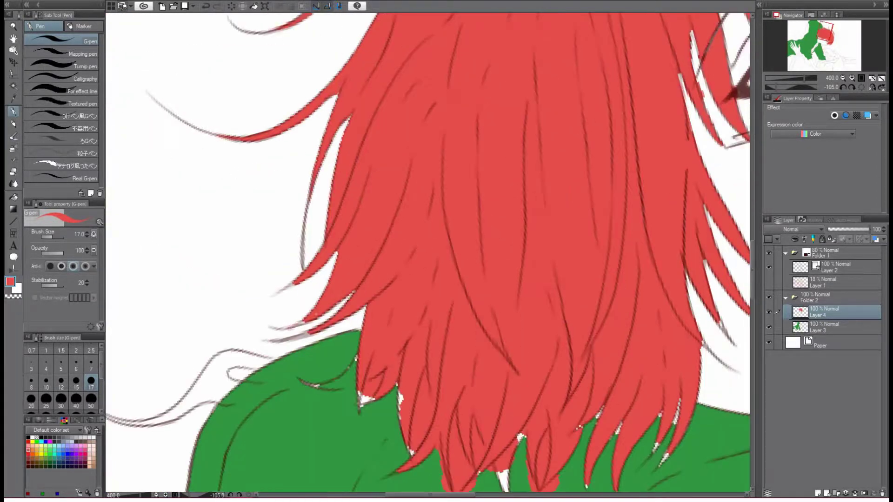
{"action": "scroll", "coordinate": [403, 335], "scroll_direction": "down", "scroll_amount": 2}
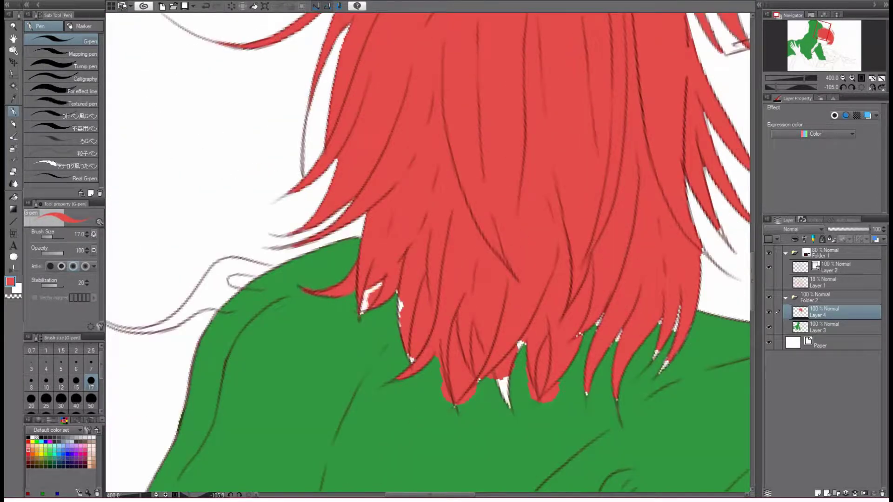
Clean up the hair tips at the nape so the gaps between them show the jacket's green and the points stay red
{"action": "left_click", "coordinate": [415, 365], "text": "alt"}
{"action": "mouse_move", "coordinate": [370, 284]}
{"action": "left_mouse_down"}
{"action": "mouse_move", "coordinate": [379, 310]}
{"action": "mouse_move", "coordinate": [421, 353]}
{"action": "left_mouse_up"}
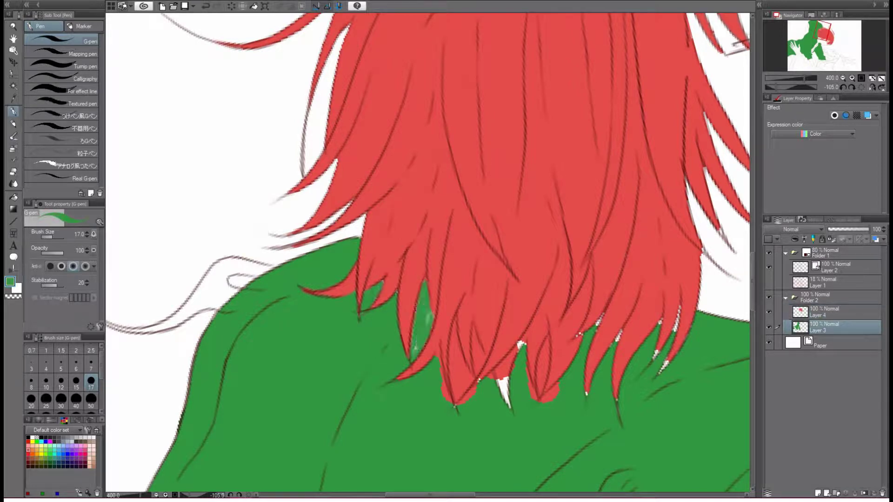
{"action": "left_click_drag", "start_coordinate": [427, 314], "coordinate": [475, 399]}
{"action": "left_click_drag", "start_coordinate": [546, 332], "coordinate": [539, 400]}
{"action": "left_click_drag", "start_coordinate": [597, 316], "coordinate": [604, 328]}
{"action": "left_click", "coordinate": [828, 327]}
{"action": "left_click_drag", "start_coordinate": [449, 351], "coordinate": [458, 399]}
{"action": "mouse_move", "coordinate": [458, 326]}
{"action": "left_mouse_down"}
{"action": "mouse_move", "coordinate": [475, 405]}
{"action": "mouse_move", "coordinate": [479, 383]}
{"action": "left_mouse_up"}
{"action": "left_click_drag", "start_coordinate": [545, 337], "coordinate": [540, 394]}
{"action": "left_click", "coordinate": [828, 312]}
{"action": "left_click", "coordinate": [465, 332], "text": "alt"}
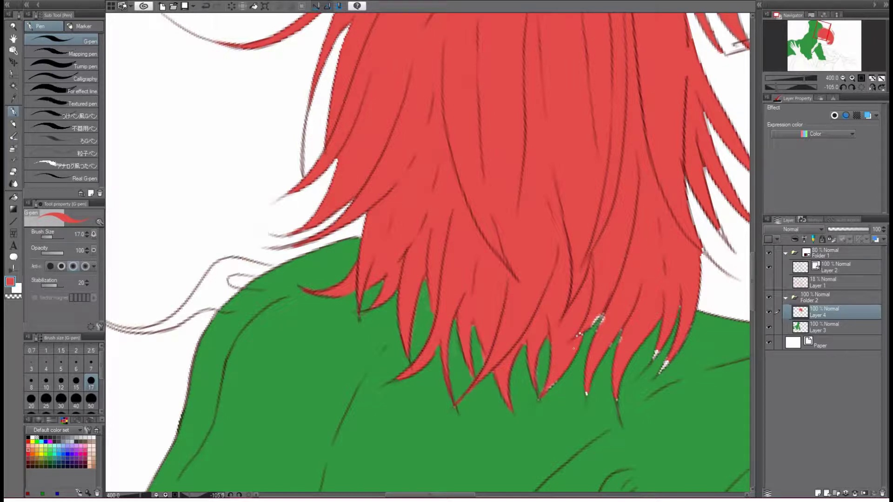
Touch up the remaining unfilled spots along the edges of the red hair and the green jacket, reusing their existing colors
{"action": "key", "text": "ctrl+alt+0"}
{"action": "left_click", "coordinate": [325, 192], "text": "ctrl+shift"}
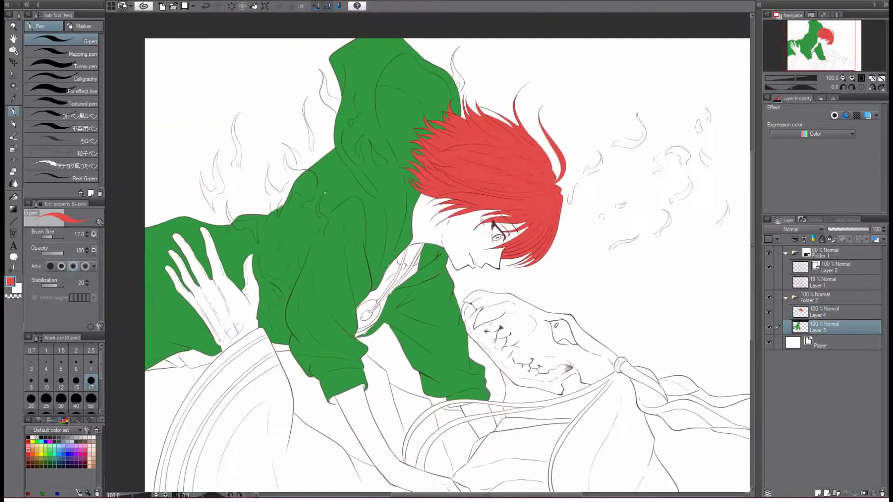
{"action": "scroll", "coordinate": [417, 220], "scroll_direction": "up", "scroll_amount": 6}
{"action": "left_click", "coordinate": [442, 195], "text": "ctrl+shift"}
{"action": "left_click", "coordinate": [442, 196], "text": "alt"}
{"action": "scroll", "coordinate": [428, 251], "scroll_direction": "down", "scroll_amount": 4}
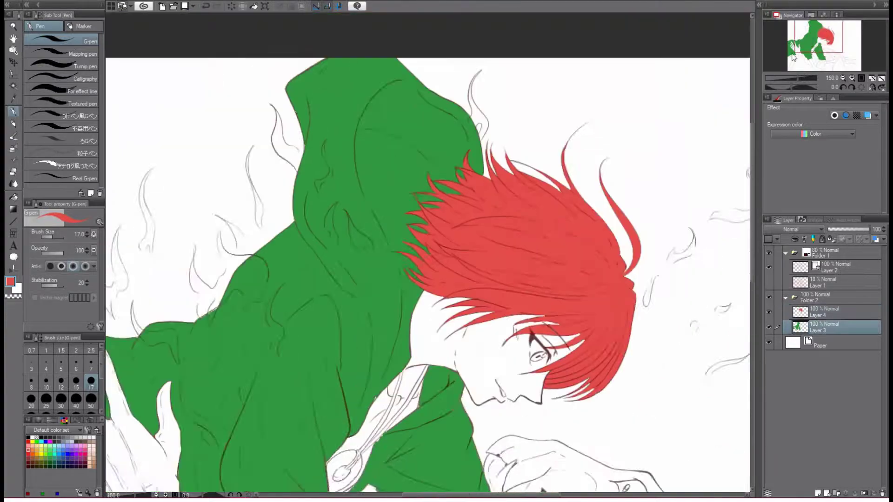
{"action": "scroll", "coordinate": [428, 251], "scroll_direction": "up", "scroll_amount": 2}
{"action": "left_click", "coordinate": [481, 360], "text": "ctrl+shift"}
{"action": "left_click", "coordinate": [481, 361], "text": "alt"}
{"action": "mouse_move", "coordinate": [841, 49]}
{"action": "left_mouse_down"}
{"action": "mouse_move", "coordinate": [846, 58]}
{"action": "mouse_move", "coordinate": [818, 39]}
{"action": "mouse_move", "coordinate": [810, 47]}
{"action": "left_mouse_up"}
{"action": "key", "text": "ctrl+alt+0"}
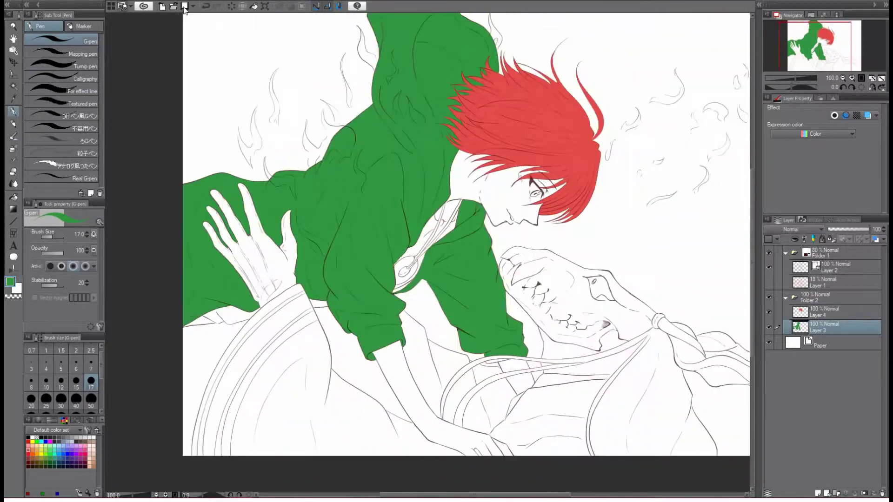
Color the iris and the pendant teal, and fill the garment below the jacket with black
{"action": "key", "text": "ctrl+plus"}
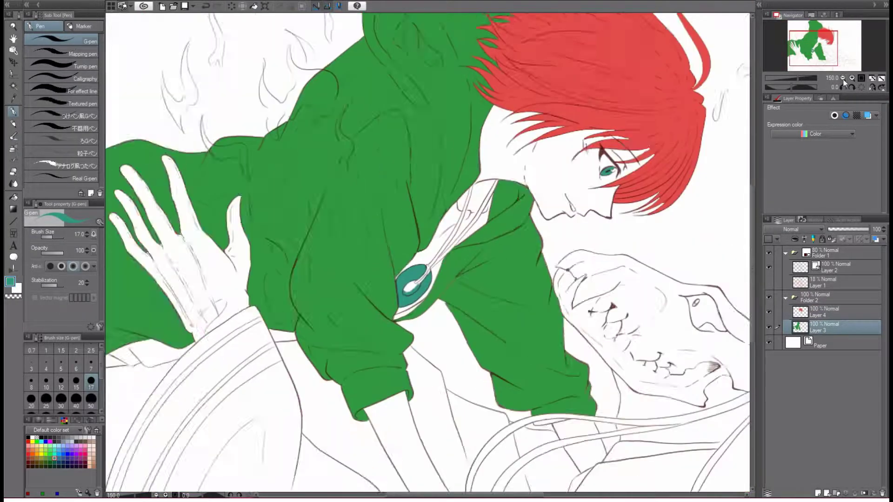
{"action": "left_click", "coordinate": [842, 77]}
{"action": "key", "text": "g"}
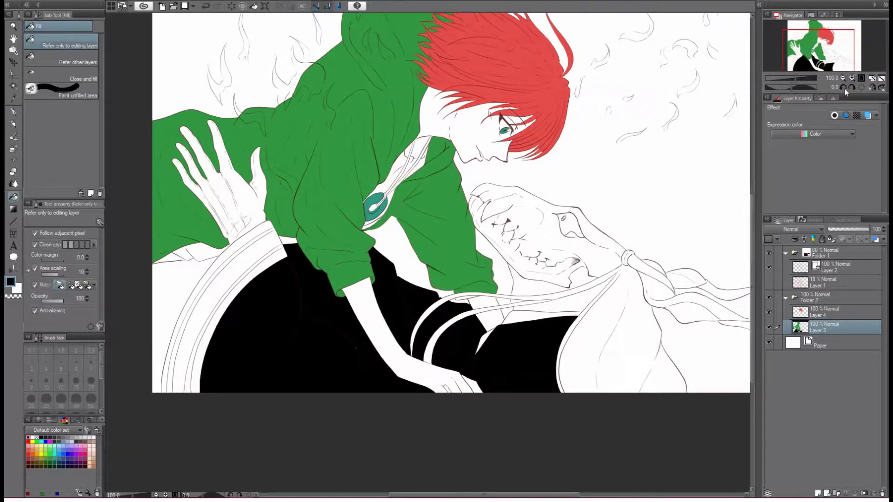
On Layer 5, fill the hanging cloth dark red and color its border bands and the tie ring gold
{"action": "key", "text": "p"}
{"action": "left_click", "coordinate": [38, 419]}
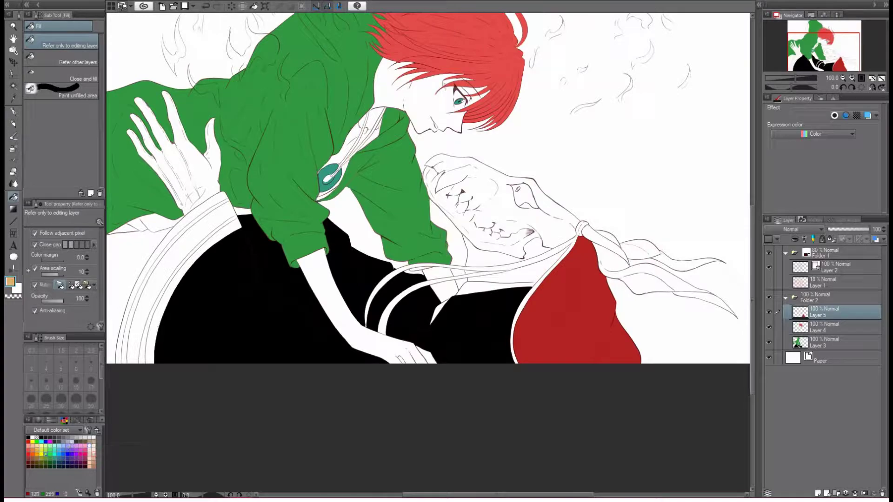
{"action": "scroll", "coordinate": [427, 251], "scroll_direction": "up", "scroll_amount": 3}
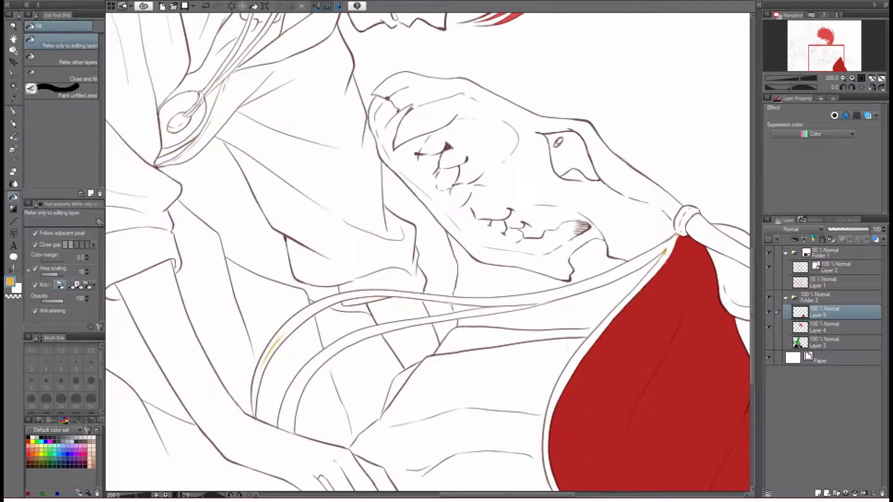
{"action": "key", "text": "p"}
{"action": "left_click", "coordinate": [675, 237], "text": "alt"}
{"action": "left_click_drag", "start_coordinate": [681, 233], "coordinate": [694, 210]}
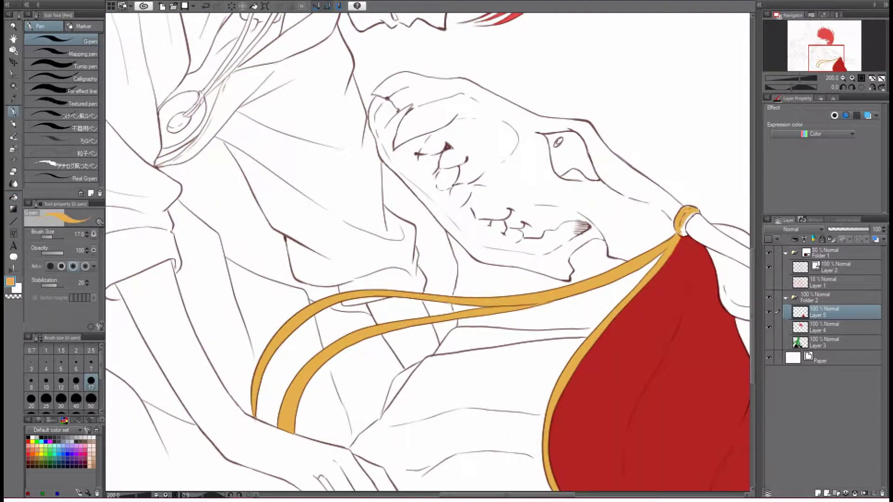
{"action": "left_click", "coordinate": [842, 78]}
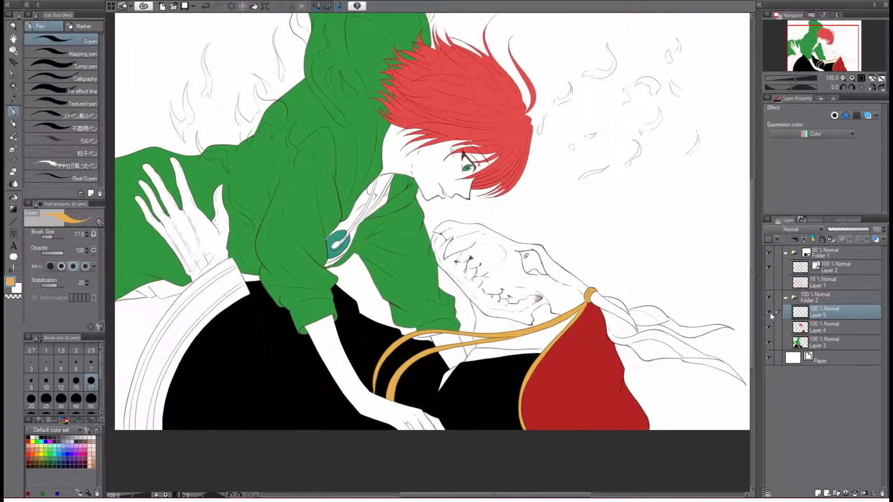
Fill the face and neck with pale skin color, and the curved bands edging the black garment with cream and dark grey
{"action": "key", "text": "ctrl+minus"}
{"action": "key", "text": "ctrl+plus"}
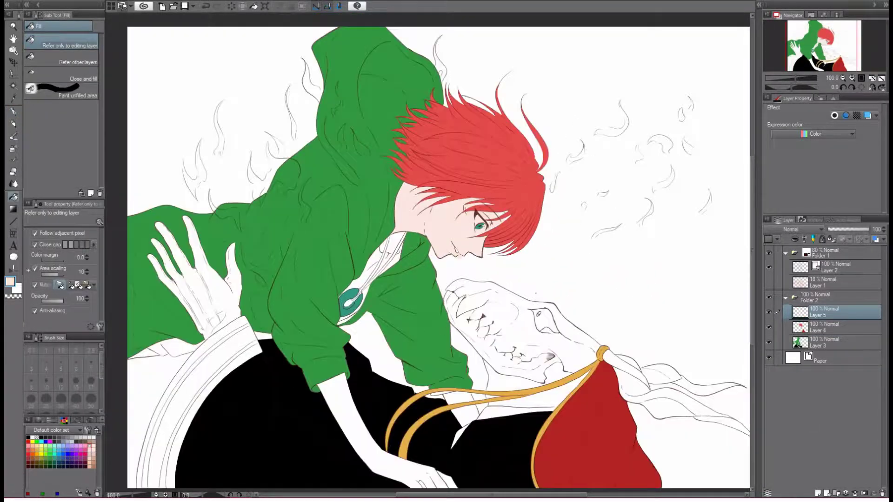
{"action": "left_click", "coordinate": [823, 343]}
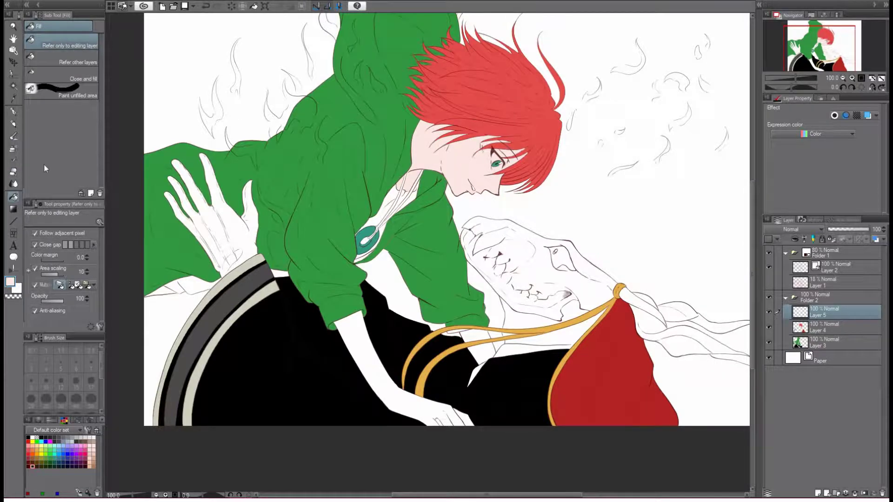
Paint the pendant's neck cords brown on Layer 3
{"action": "key", "text": "p"}
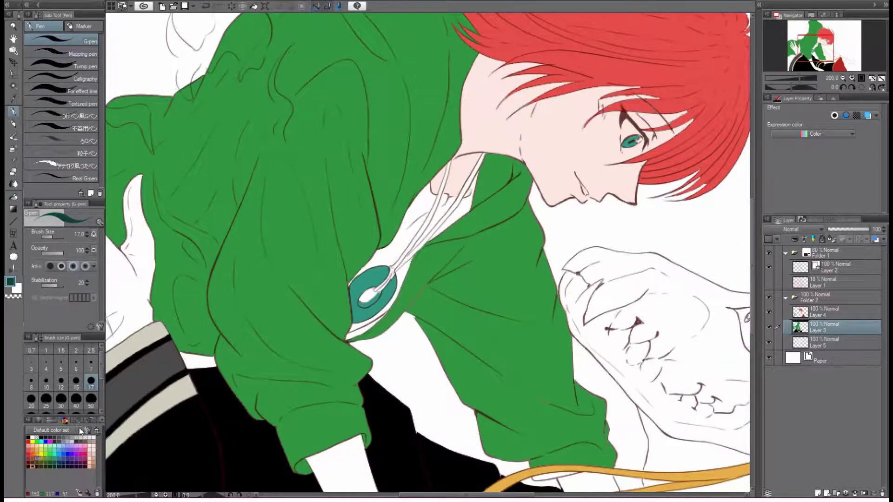
{"action": "left_click_drag", "start_coordinate": [420, 232], "coordinate": [450, 161]}
{"action": "left_click_drag", "start_coordinate": [395, 271], "coordinate": [479, 163]}
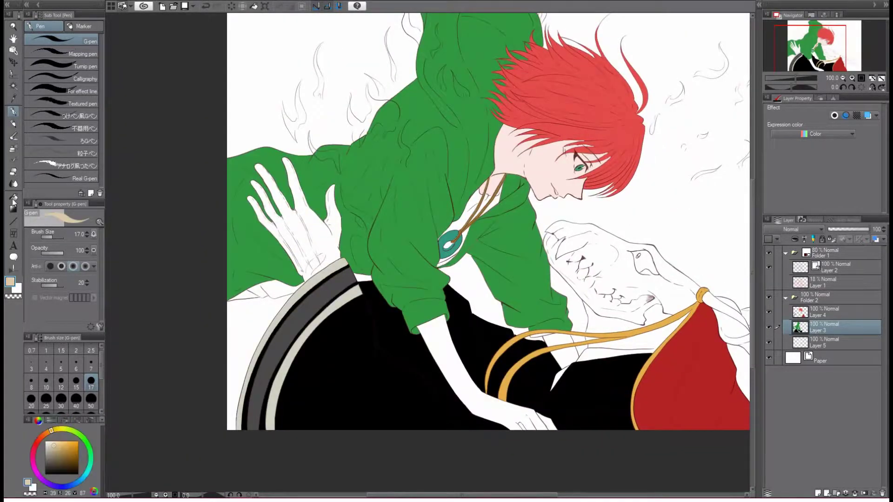
Fill the shirt showing under the green jacket and the pendant's centre with pale cream
{"action": "key", "text": "g"}
{"action": "left_click", "coordinate": [51, 420]}
{"action": "left_click", "coordinate": [38, 420]}
{"action": "left_click", "coordinate": [465, 209]}
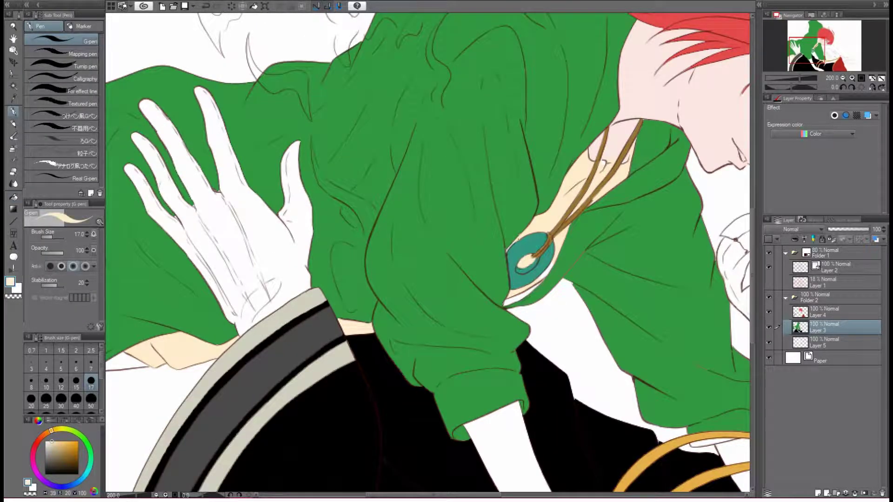
{"action": "left_click", "coordinate": [523, 266], "text": "alt"}
{"action": "left_click", "coordinate": [828, 343]}
{"action": "left_click", "coordinate": [827, 327]}
{"action": "left_click", "coordinate": [579, 273], "text": "alt"}
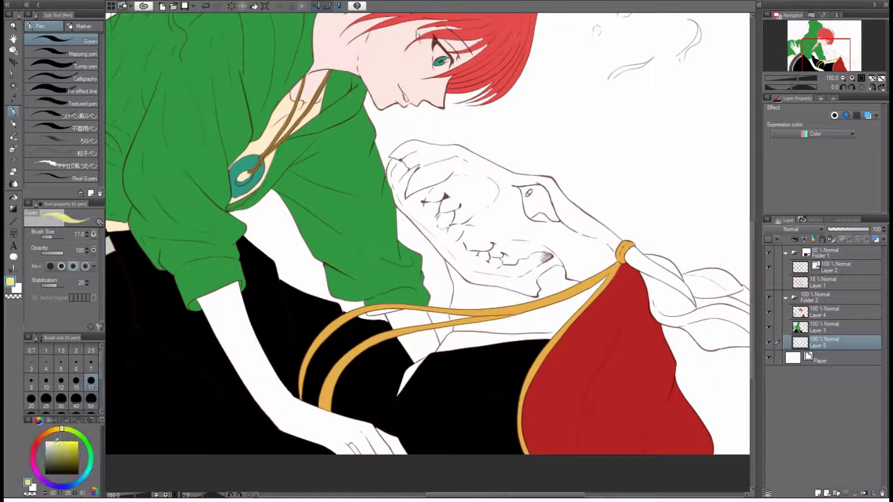
Fill the skull and the hand on the character's back with bone beige, and the forearms with pale skin color
{"action": "key", "text": "g"}
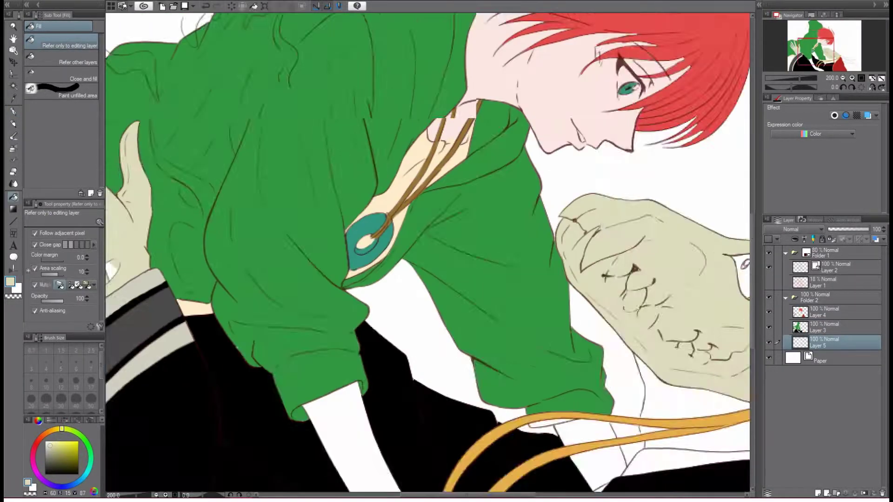
{"action": "key", "text": "p"}
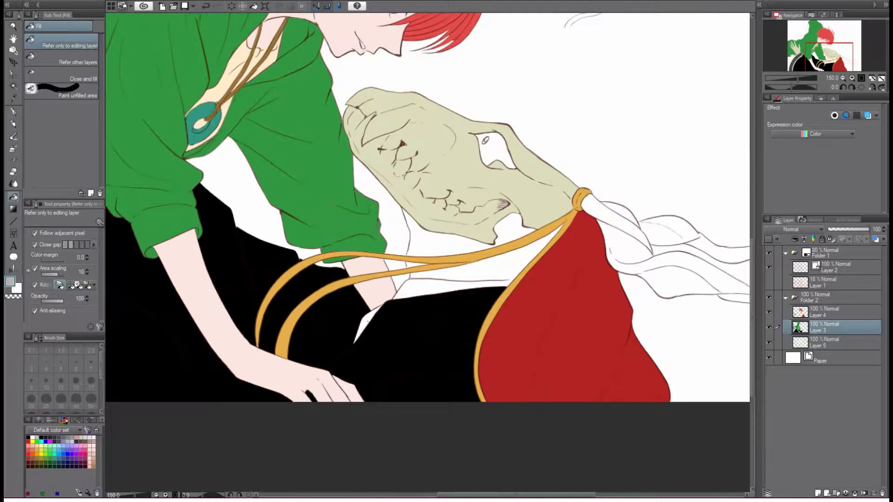
Fill the small garment fold beside the far wrist light grey and the narrow band below the gold cords beige
{"action": "key", "text": "p"}
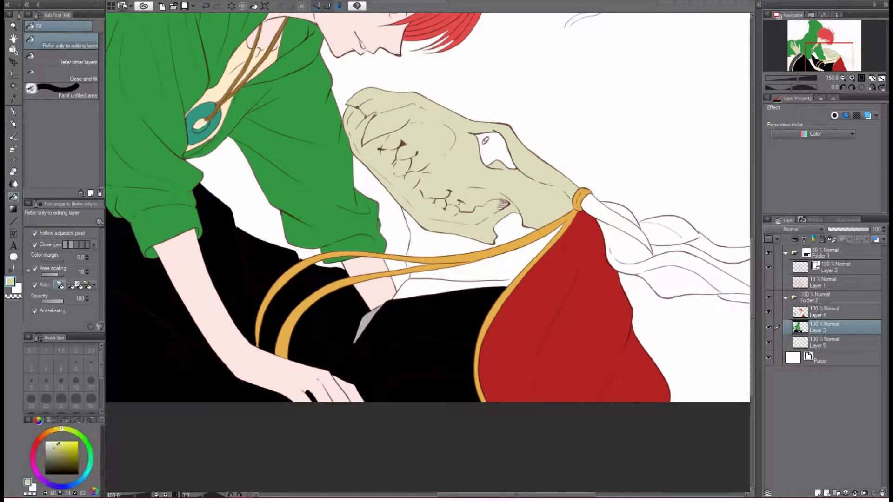
{"action": "key", "text": "g"}
{"action": "left_click", "coordinate": [768, 327]}
{"action": "left_click", "coordinate": [451, 288]}
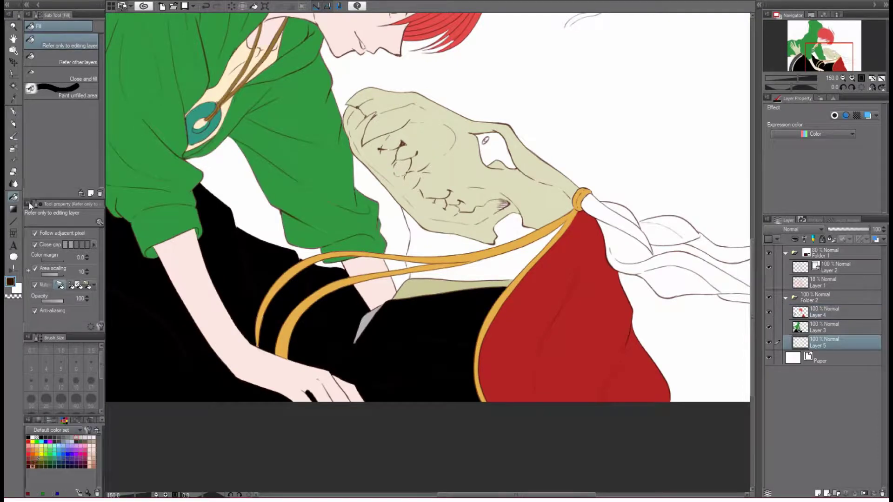
Fill the area beneath the skull and the trailing braids dark brown, and the eye socket black with a red pupil
{"action": "key", "text": "ctrl+plus"}
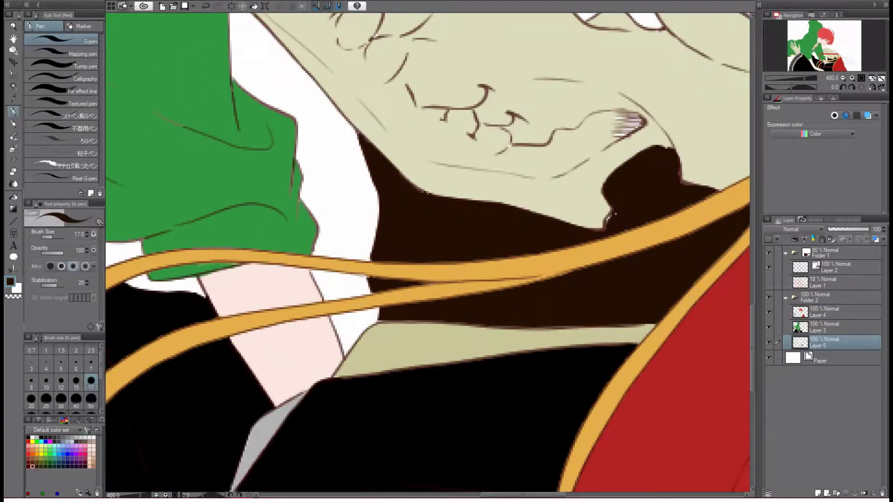
{"action": "key", "text": "ctrl+minus"}
{"action": "key", "text": "ctrl+plus"}
{"action": "key", "text": "ctrl+plus"}
{"action": "key", "text": "ctrl+plus"}
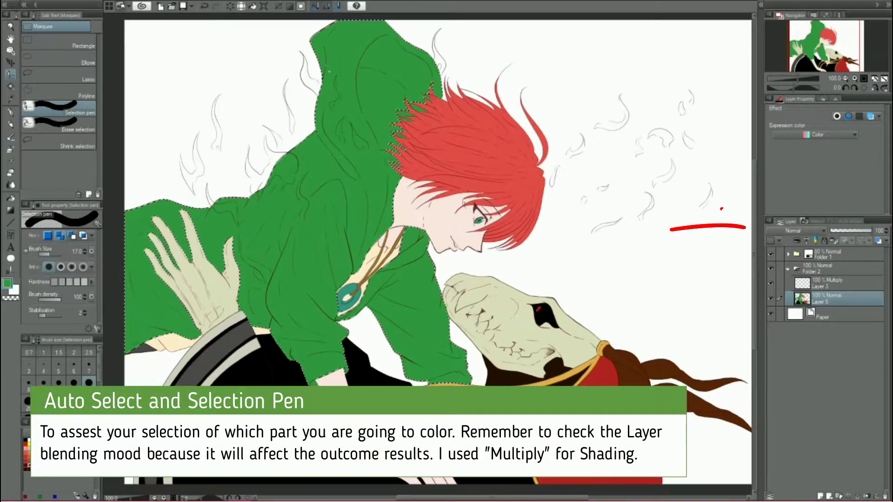
On the Multiply Layer 3, shade the selected jacket's front sleeve folds in green with the watercolor brush at sizes 40 and 50
{"action": "key", "text": "w"}
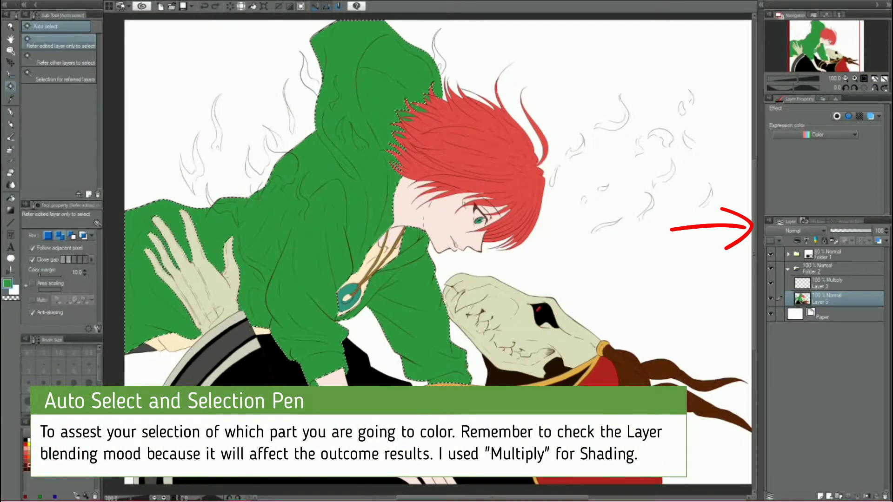
{"action": "left_click", "coordinate": [10, 137]}
{"action": "left_click", "coordinate": [822, 283]}
{"action": "left_click_drag", "start_coordinate": [283, 344], "coordinate": [330, 356]}
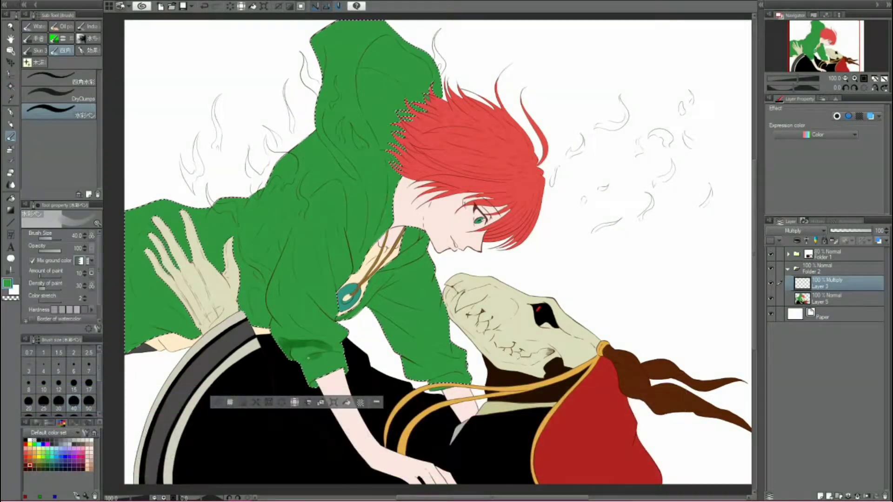
{"action": "left_click", "coordinate": [88, 400]}
{"action": "left_click_drag", "start_coordinate": [301, 231], "coordinate": [326, 310]}
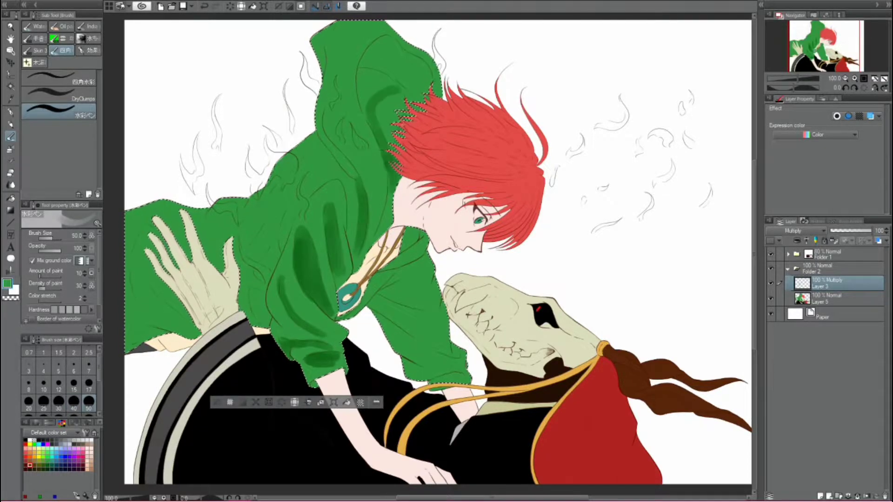
Enlarge the brush to 70 and paint broad shadows inside the hood and across the jacket's back and far sleeve
{"action": "scroll", "coordinate": [58, 382], "scroll_direction": "down", "scroll_amount": 2}
{"action": "left_click", "coordinate": [44, 399]}
{"action": "left_click_drag", "start_coordinate": [379, 90], "coordinate": [391, 135]}
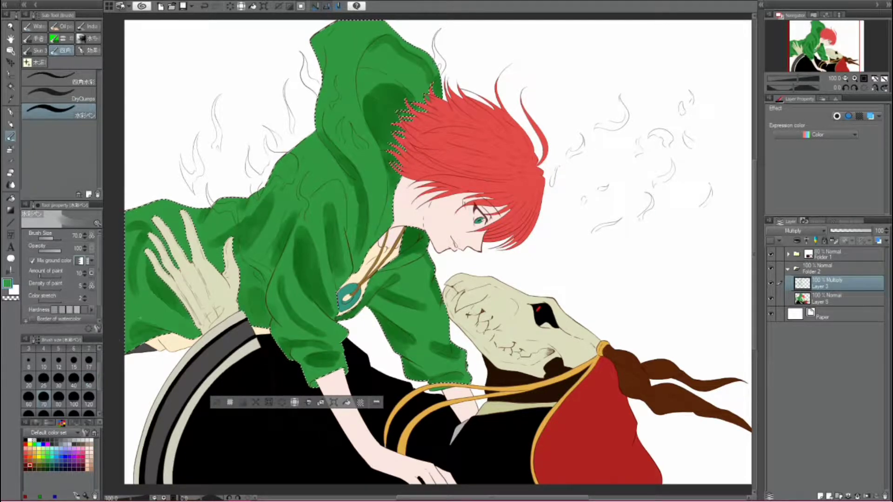
Reduce the brush to 50, lower its amount and density of paint, and blend the shadows between the jacket's back and shoulder
{"action": "key", "text": "bracketleft"}
{"action": "scroll", "coordinate": [119, 343], "scroll_direction": "up", "scroll_amount": 2}
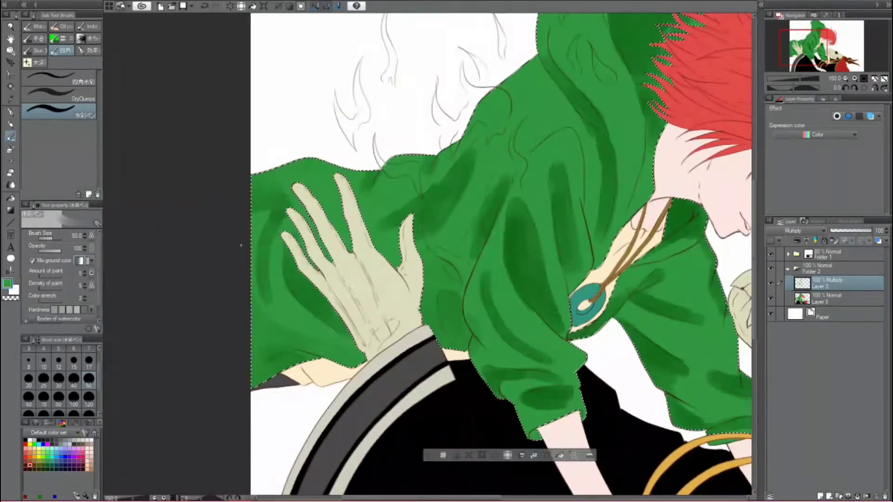
{"action": "left_click", "coordinate": [40, 276]}
{"action": "left_click", "coordinate": [40, 287]}
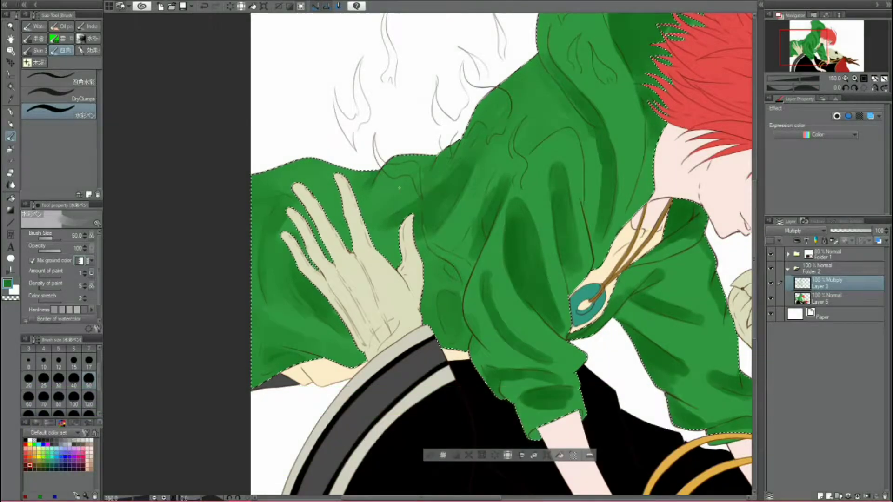
{"action": "mouse_move", "coordinate": [476, 223]}
{"action": "left_mouse_down"}
{"action": "mouse_move", "coordinate": [502, 167]}
{"action": "mouse_move", "coordinate": [516, 161]}
{"action": "left_mouse_up"}
At brush size 40, refine the jacket shadows around the skeletal hand and behind the upper arm
{"action": "key", "text": "bracketleft"}
{"action": "mouse_move", "coordinate": [272, 195]}
{"action": "left_mouse_down"}
{"action": "mouse_move", "coordinate": [260, 261]}
{"action": "mouse_move", "coordinate": [278, 316]}
{"action": "left_mouse_up"}
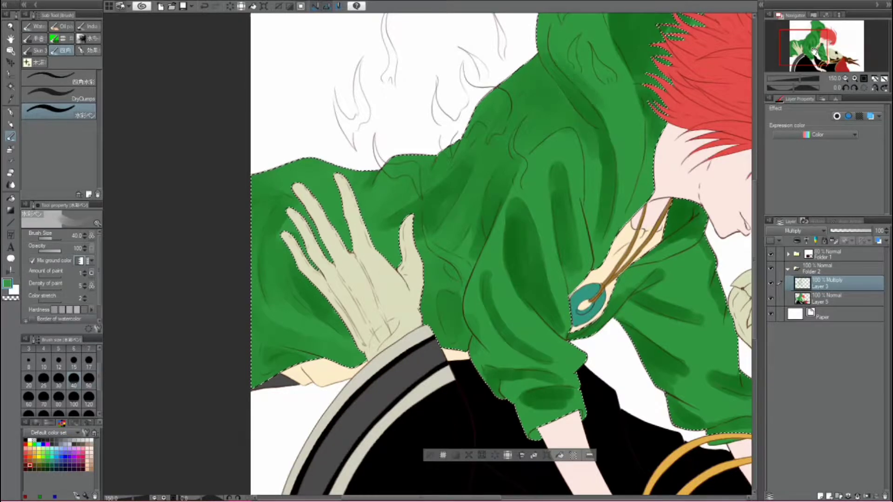
{"action": "left_click_drag", "start_coordinate": [501, 254], "coordinate": [520, 234]}
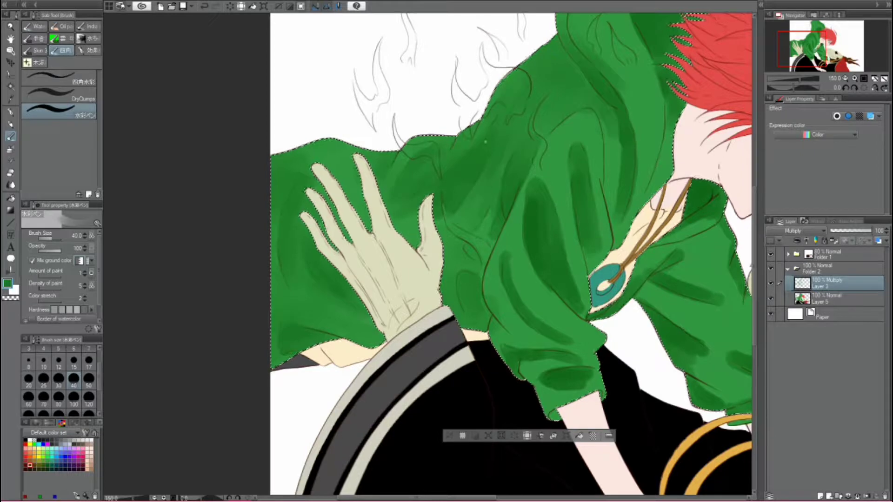
Adjust the brush's density of paint and smooth the fold shadows on the front sleeve and cuff
{"action": "scroll", "coordinate": [469, 256], "scroll_direction": "right", "scroll_amount": 3}
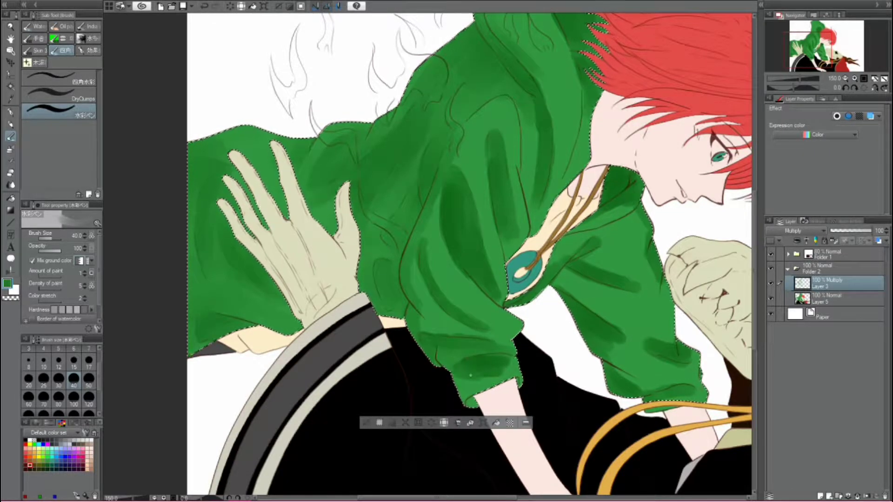
{"action": "left_click", "coordinate": [47, 289]}
{"action": "left_click_drag", "start_coordinate": [41, 290], "coordinate": [36, 290]}
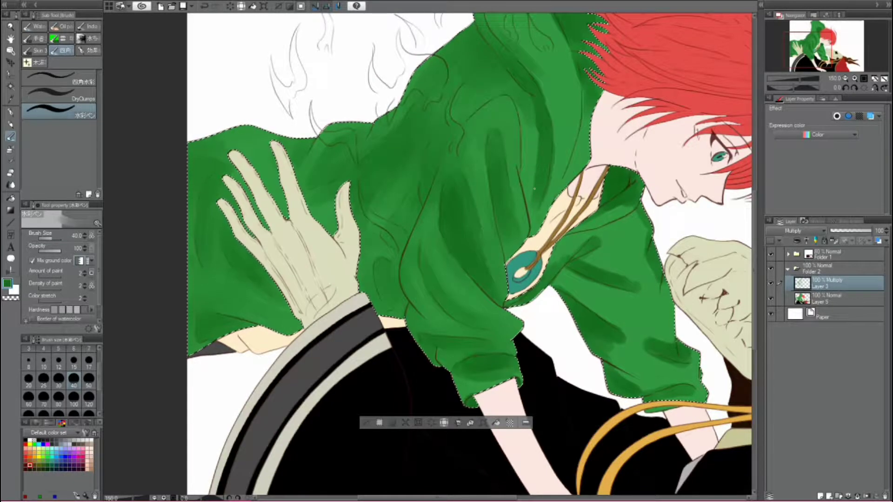
Blend the shadows inside the hood and along its rim with the watercolor brush at size 50
{"action": "key", "text": "minus"}
{"action": "key", "text": "minus"}
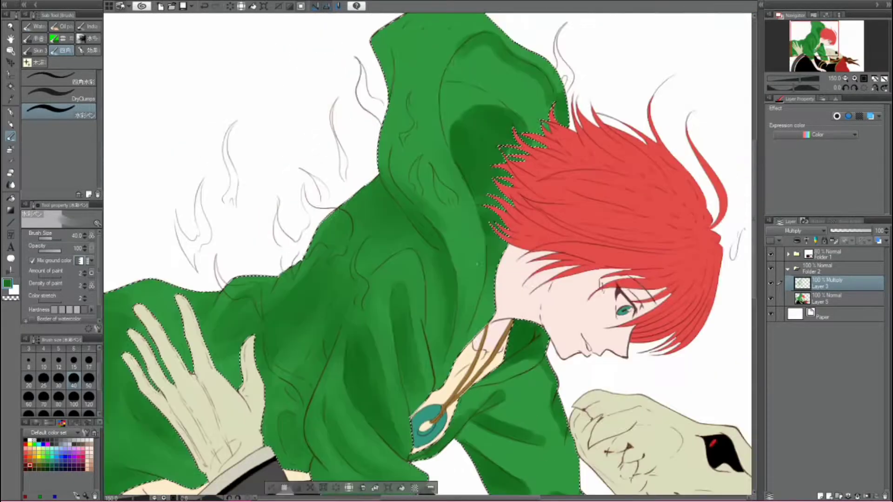
{"action": "scroll", "coordinate": [442, 227], "scroll_direction": "up", "scroll_amount": 3}
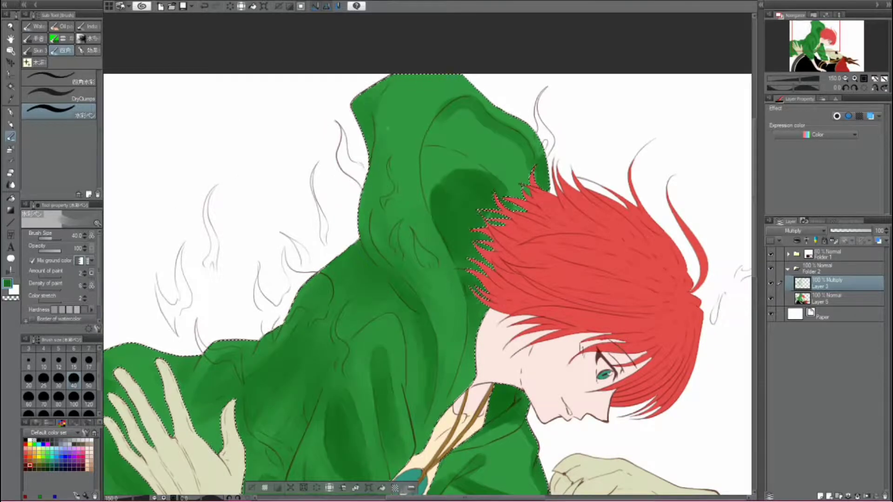
{"action": "mouse_move", "coordinate": [442, 163]}
{"action": "left_mouse_down"}
{"action": "mouse_move", "coordinate": [433, 205]}
{"action": "mouse_move", "coordinate": [488, 218]}
{"action": "mouse_move", "coordinate": [446, 185]}
{"action": "left_mouse_up"}
{"action": "left_click", "coordinate": [37, 289]}
{"action": "mouse_move", "coordinate": [470, 93]}
{"action": "left_mouse_down"}
{"action": "mouse_move", "coordinate": [492, 214]}
{"action": "mouse_move", "coordinate": [465, 165]}
{"action": "mouse_move", "coordinate": [526, 176]}
{"action": "mouse_move", "coordinate": [539, 167]}
{"action": "left_mouse_up"}
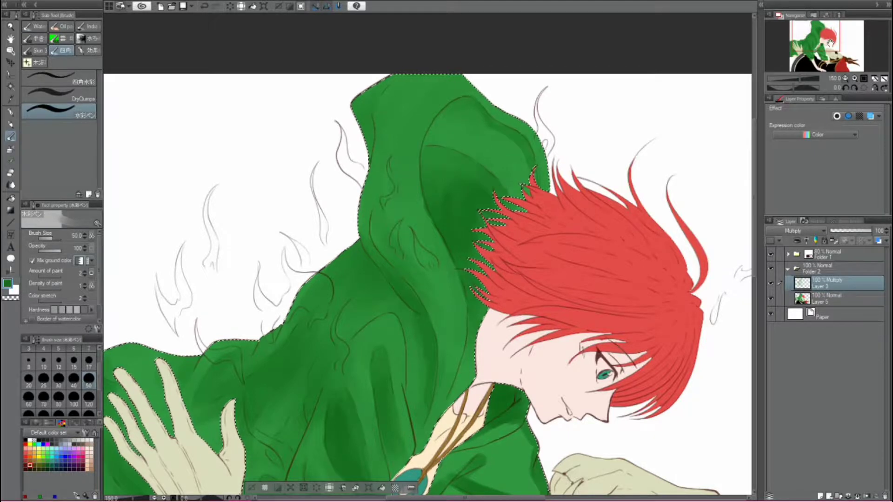
Soften and extend the fold shadows on the far sleeve and beneath the collar
{"action": "left_click_drag", "start_coordinate": [828, 50], "coordinate": [828, 67]}
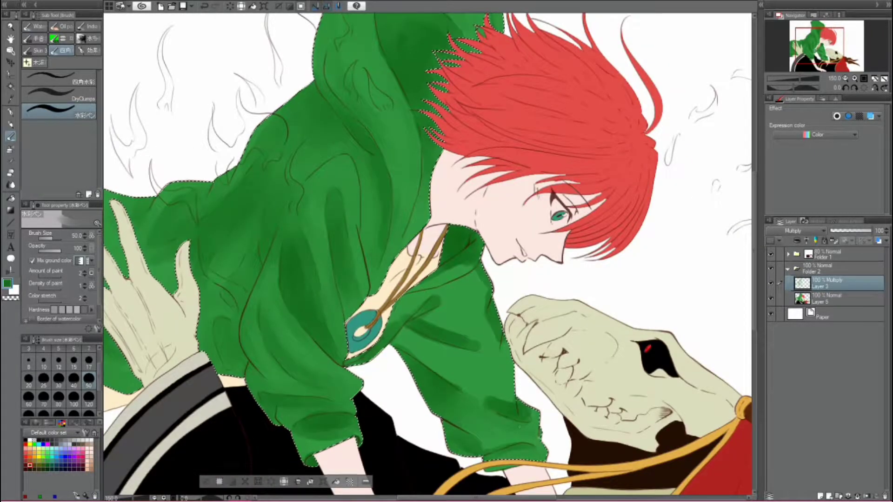
{"action": "mouse_move", "coordinate": [406, 335]}
{"action": "left_mouse_down"}
{"action": "mouse_move", "coordinate": [446, 325]}
{"action": "mouse_move", "coordinate": [465, 289]}
{"action": "mouse_move", "coordinate": [456, 260]}
{"action": "mouse_move", "coordinate": [467, 250]}
{"action": "left_mouse_up"}
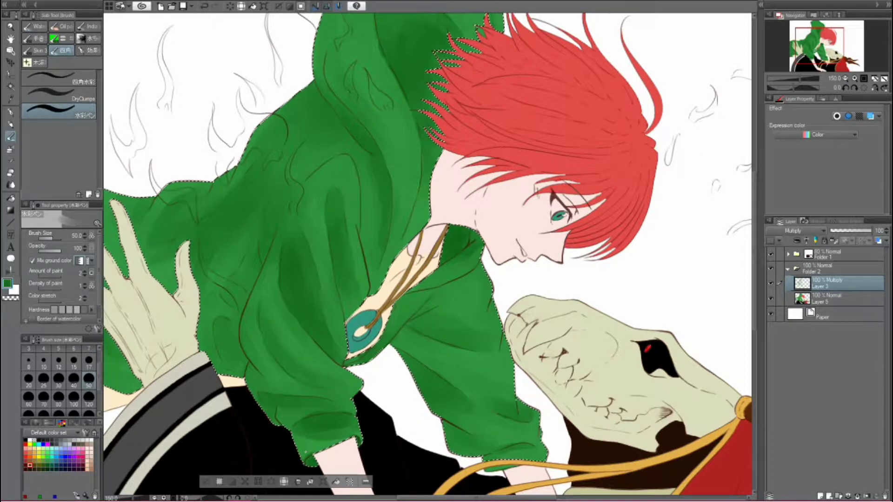
{"action": "key", "text": "ctrl+minus"}
Add a new Multiply layer above the shading and darken the hood's interior with the Soft airbrush at size 120
{"action": "left_click", "coordinate": [819, 496]}
{"action": "left_click", "coordinate": [803, 231]}
{"action": "left_click", "coordinate": [775, 258]}
{"action": "key", "text": "b"}
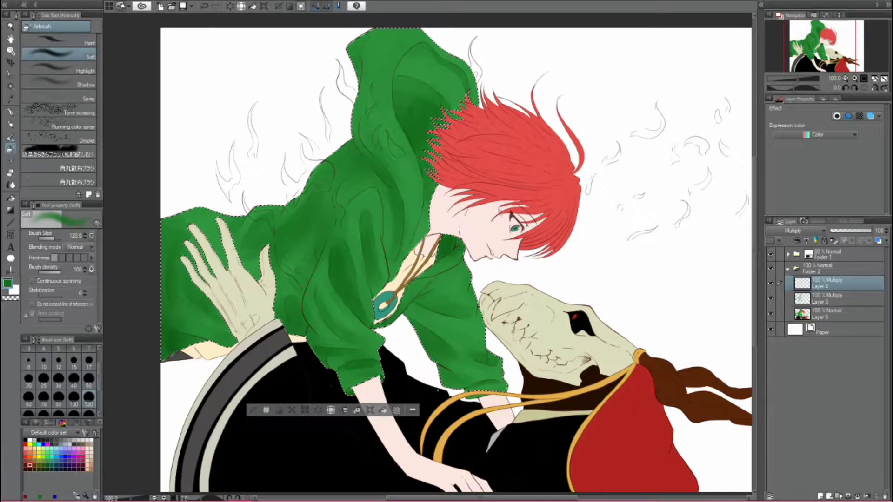
{"action": "left_click_drag", "start_coordinate": [418, 98], "coordinate": [425, 144]}
Add another layer on top with the Add (Glow) blending mode and choose a light green color
{"action": "left_click", "coordinate": [819, 496]}
{"action": "left_click", "coordinate": [804, 230]}
{"action": "left_click", "coordinate": [775, 331]}
{"action": "key", "text": "b"}
{"action": "left_click", "coordinate": [62, 422]}
{"action": "left_click", "coordinate": [803, 231]}
{"action": "left_click", "coordinate": [776, 339]}
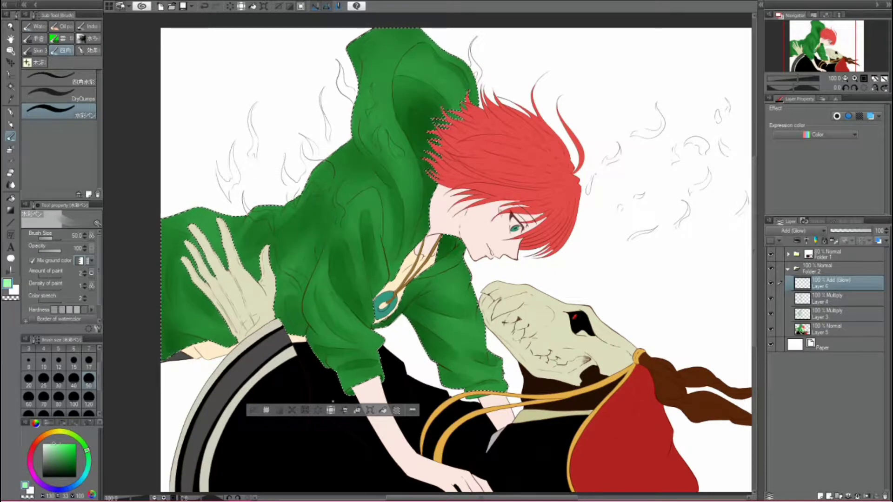
Try pale peach highlights on the front sleeve with the watercolor brush and the Soft airbrush
{"action": "left_click", "coordinate": [62, 423]}
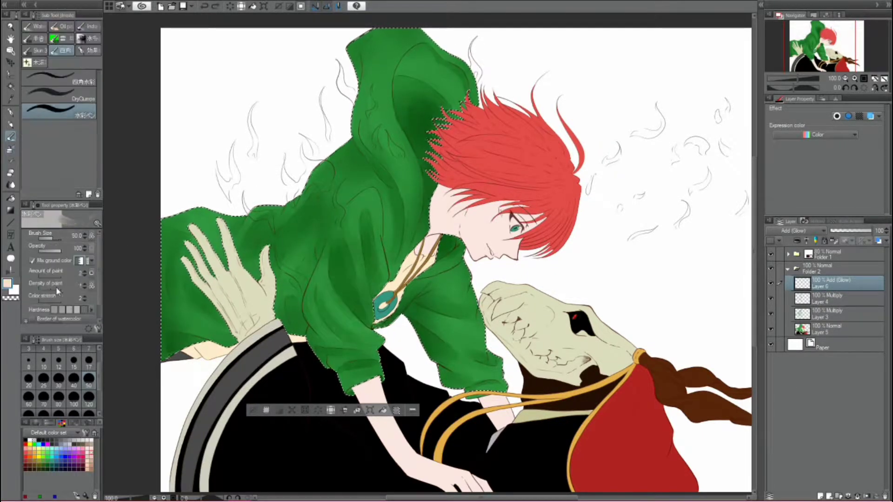
{"action": "left_click_drag", "start_coordinate": [45, 288], "coordinate": [34, 288]}
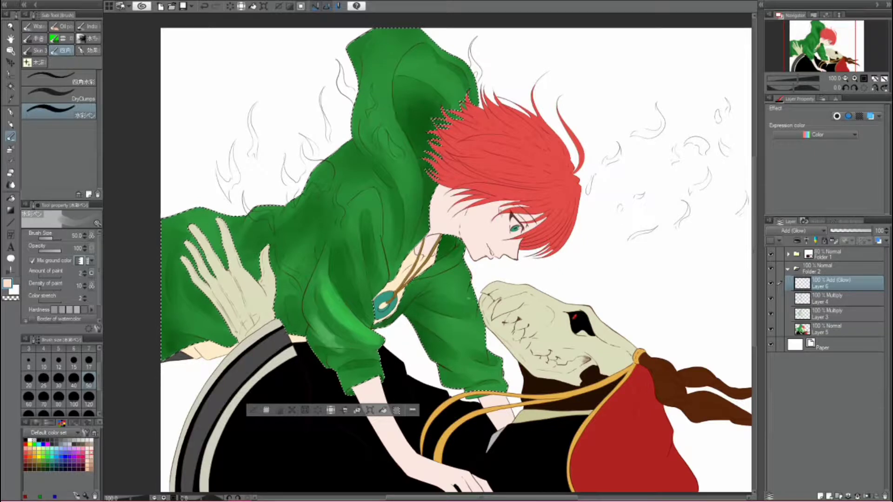
{"action": "left_click", "coordinate": [12, 183]}
{"action": "left_click", "coordinate": [10, 148]}
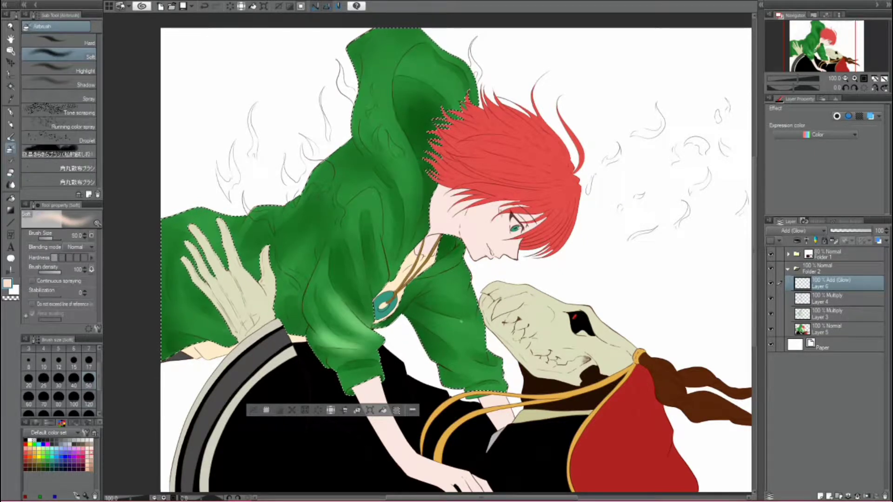
Replace the discarded glow layer with a fresh Add (Glow) layer and paint yellow-green highlights on both sleeves and the hood's edge
{"action": "left_click", "coordinate": [802, 231]}
{"action": "key", "text": "Escape"}
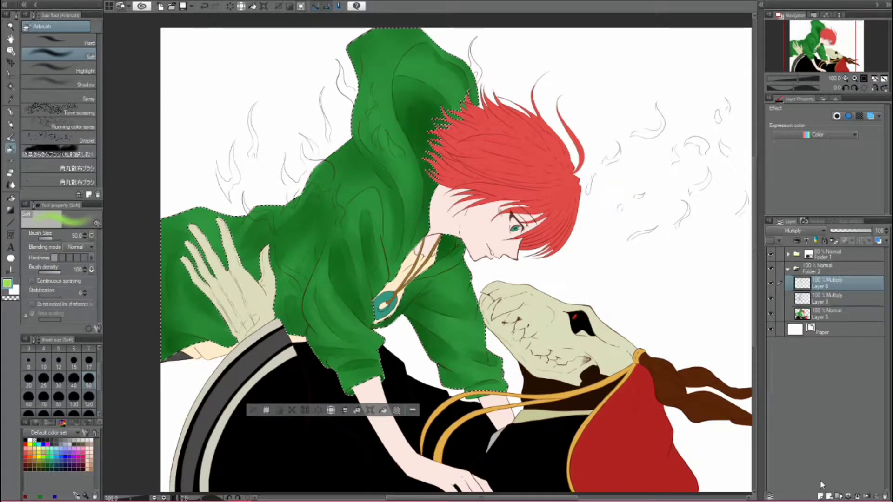
{"action": "left_click", "coordinate": [11, 136]}
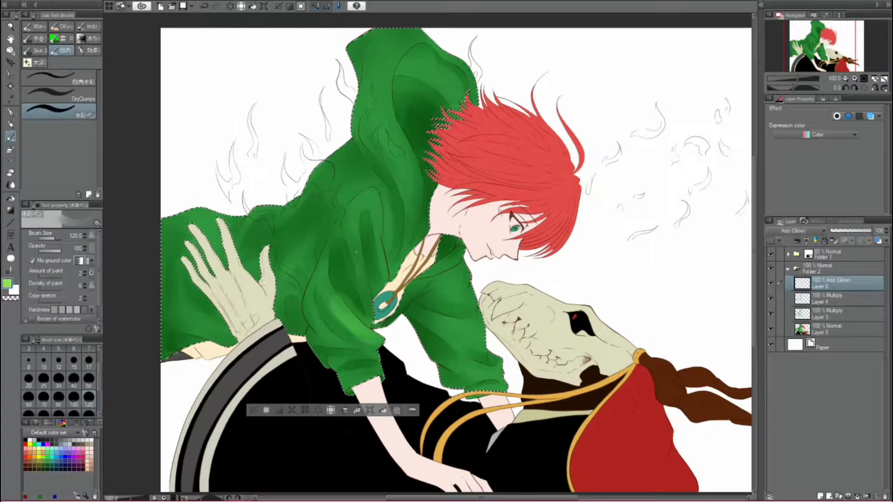
{"action": "left_click", "coordinate": [84, 285]}
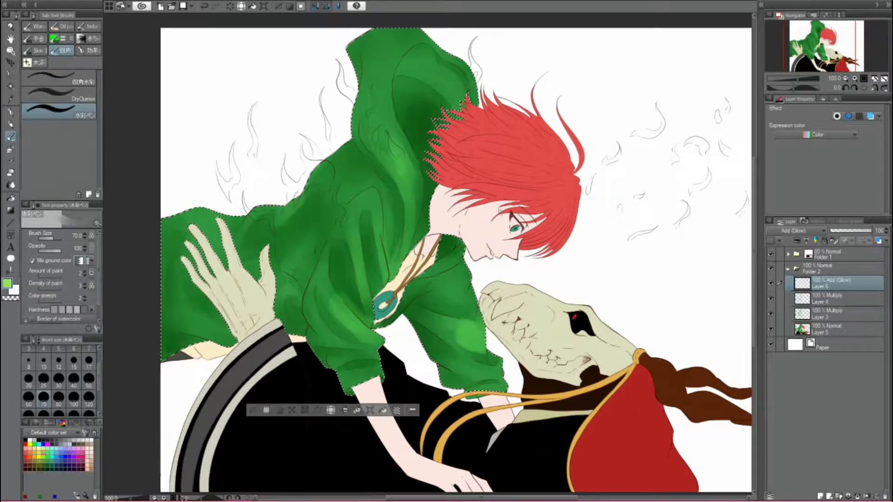
Paint yellow-green highlights on the jacket's shoulder, back and sleeve folds, blending them with the Transparent watercolor brush at size 40
{"action": "left_click", "coordinate": [10, 148]}
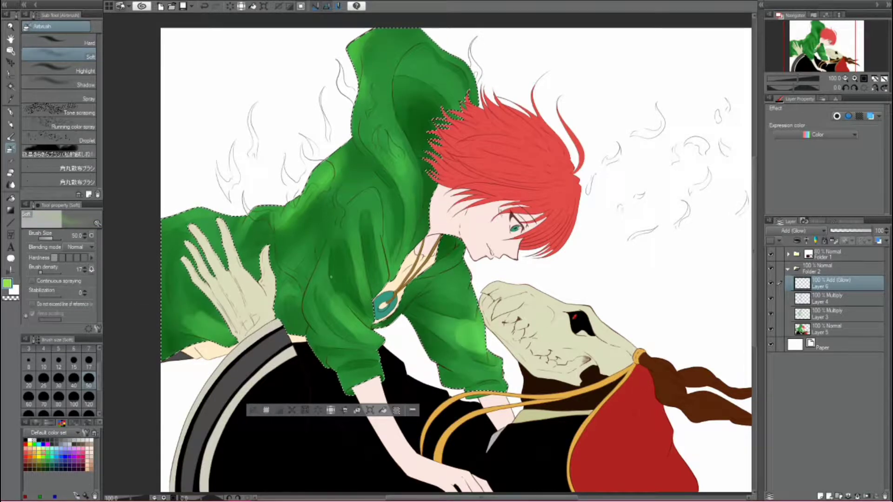
{"action": "left_click", "coordinate": [10, 136]}
{"action": "left_click", "coordinate": [70, 109]}
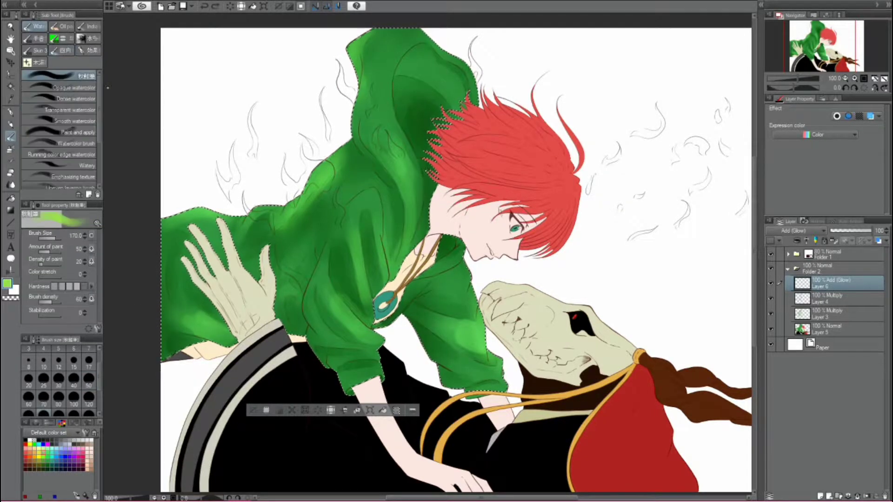
{"action": "mouse_move", "coordinate": [335, 151]}
{"action": "left_mouse_down"}
{"action": "mouse_move", "coordinate": [284, 205]}
{"action": "mouse_move", "coordinate": [235, 234]}
{"action": "left_mouse_up"}
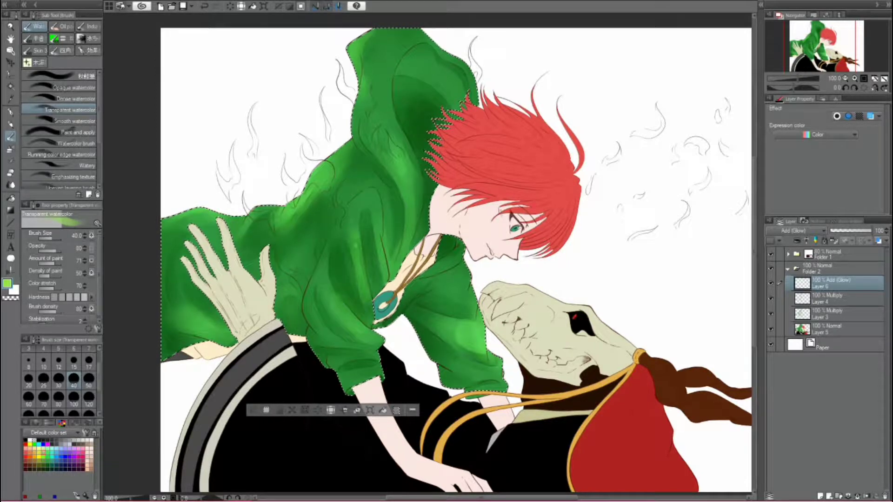
{"action": "left_click_drag", "start_coordinate": [367, 298], "coordinate": [354, 212]}
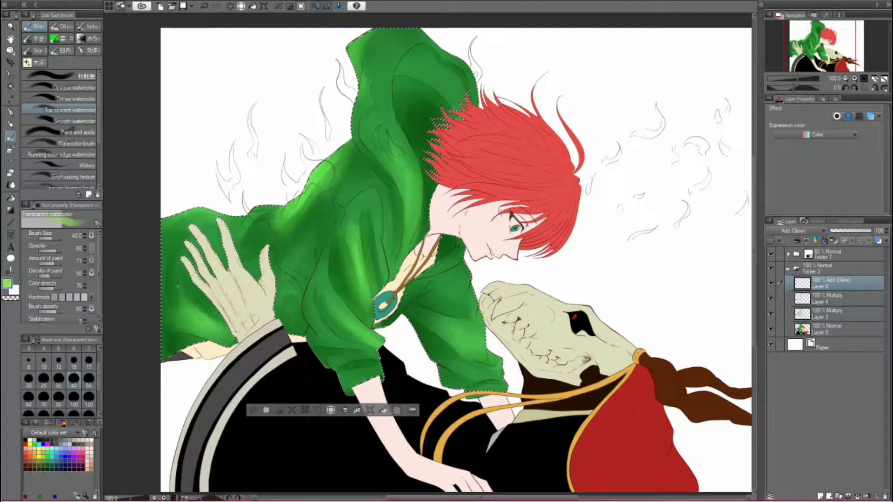
Add a normal layer above the lowest Multiply layer and deepen the jacket's folds in dark green with the Transparent watercolor brush, sizes 17 to 50
{"action": "left_click", "coordinate": [832, 314]}
{"action": "key", "text": "ctrl+shift+n"}
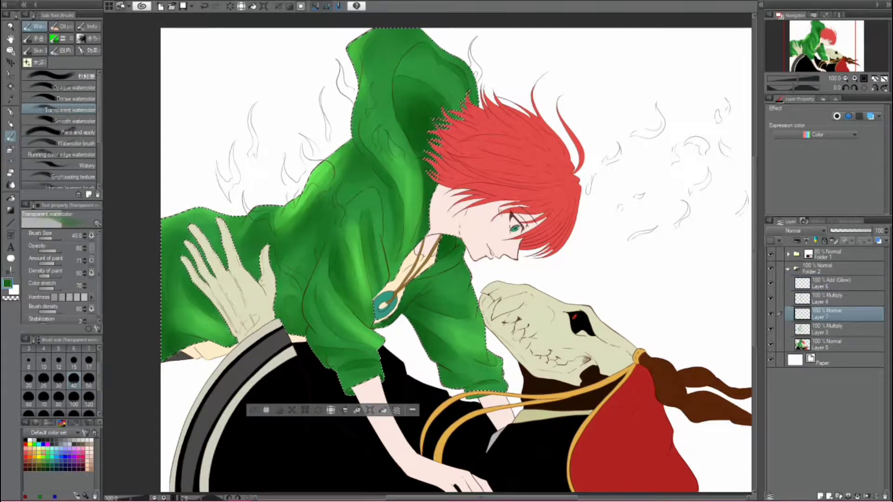
{"action": "left_click", "coordinate": [88, 361]}
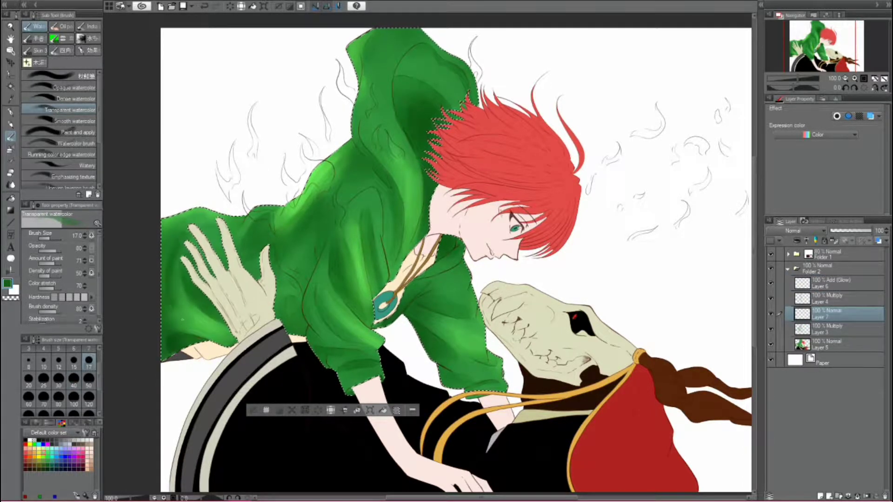
{"action": "left_click", "coordinate": [29, 379]}
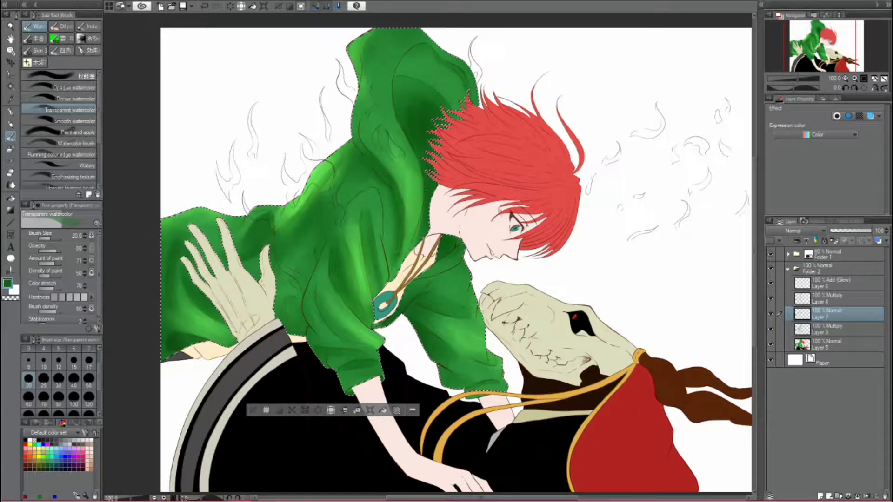
{"action": "left_click", "coordinate": [88, 379]}
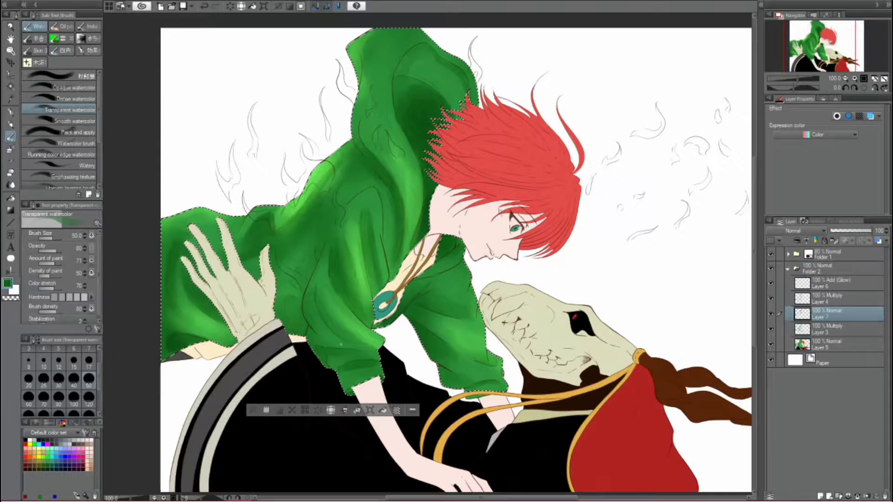
{"action": "left_click", "coordinate": [43, 379]}
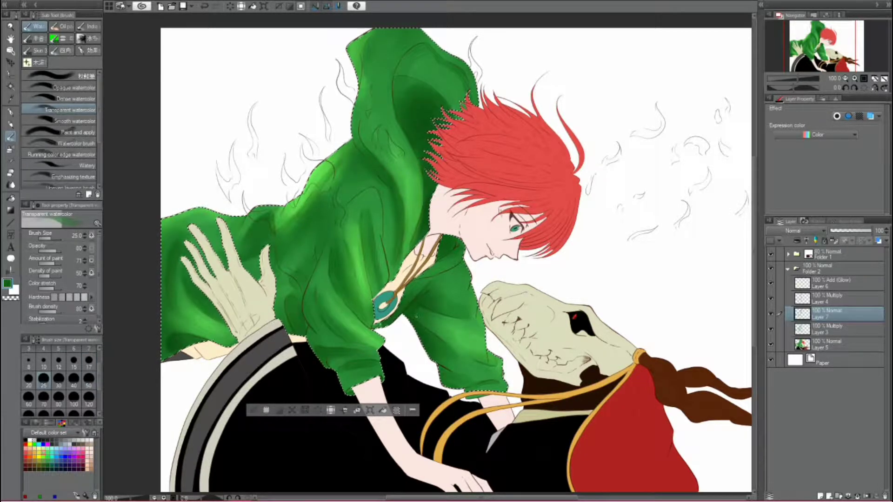
{"action": "key", "text": "ctrl+d"}
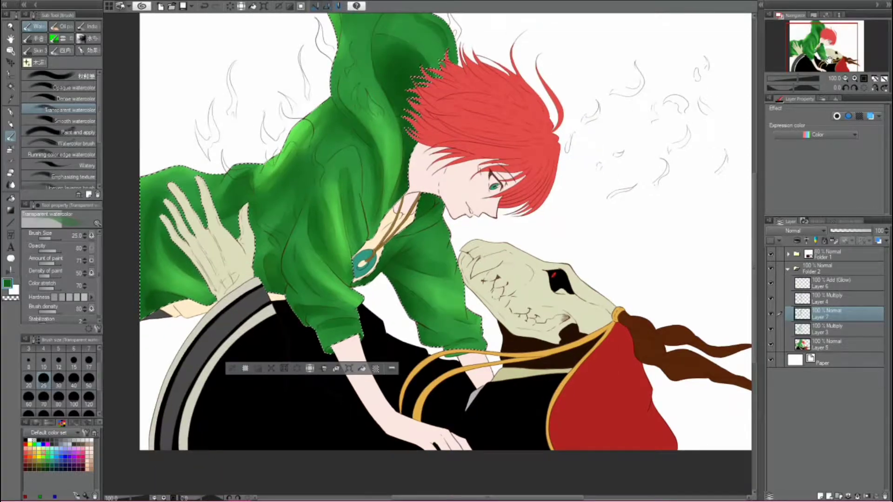
Add a normal layer above the Add (Glow) layer and select the cream shirt areas at the chest and waist from the base color layer
{"action": "left_click", "coordinate": [837, 283]}
{"action": "key", "text": "ctrl+shift+n"}
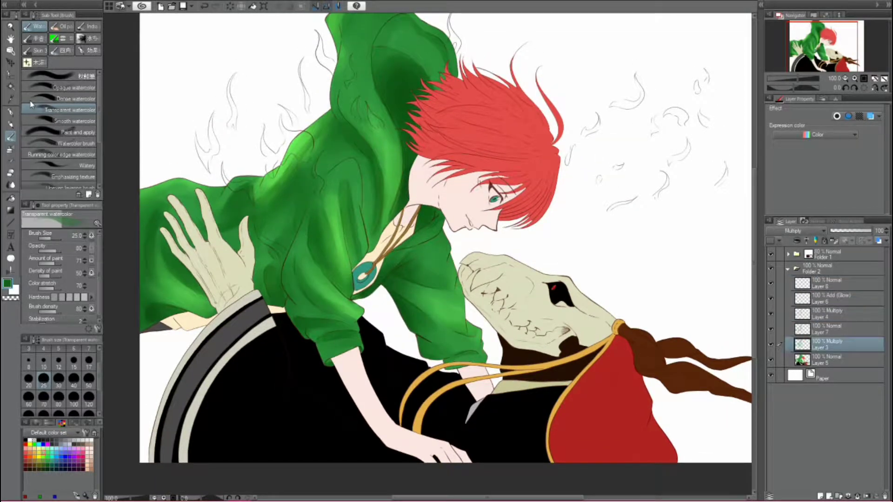
{"action": "key", "text": "w"}
{"action": "left_click", "coordinate": [807, 362]}
{"action": "left_click", "coordinate": [394, 217]}
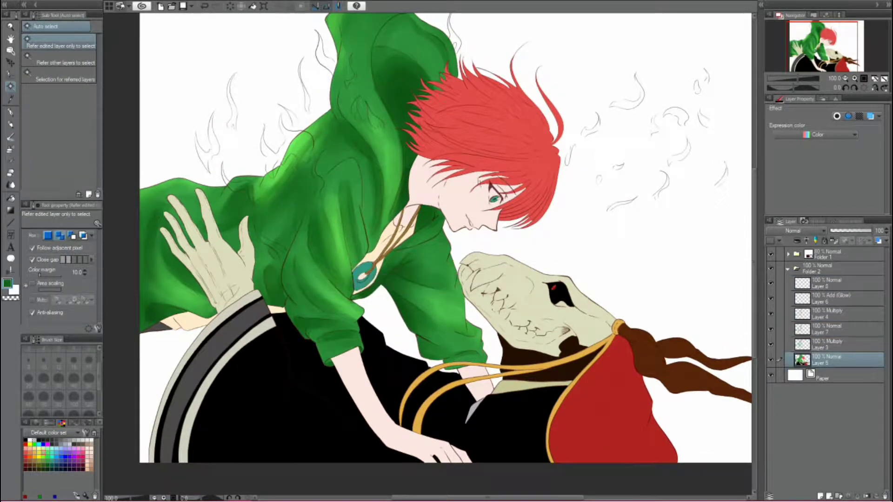
{"action": "left_click", "coordinate": [274, 311], "text": "shift"}
{"action": "key", "text": "m"}
{"action": "key", "text": "ctrl+plus"}
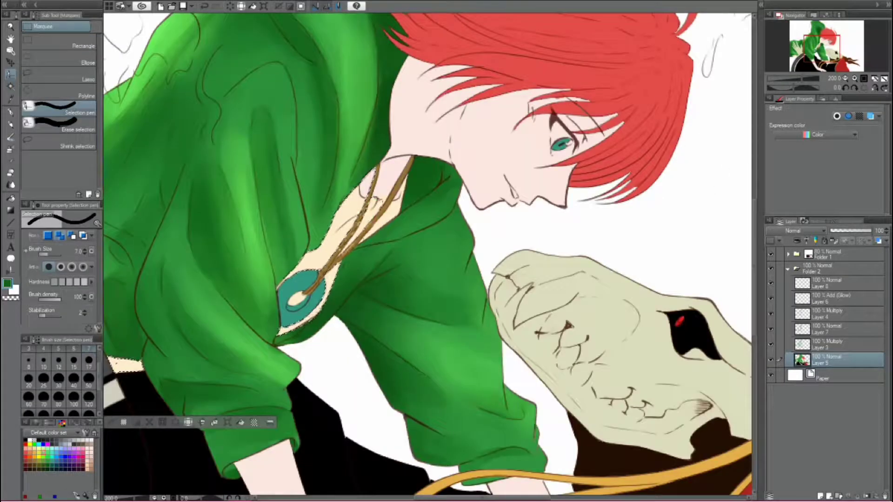
Shade the selected shirt areas in tan on the Multiply Layer 3 with the Transparent watercolor brush at size 25, and clear the selection
{"action": "key", "text": "ctrl+minus"}
{"action": "left_click", "coordinate": [828, 344]}
{"action": "key", "text": "b"}
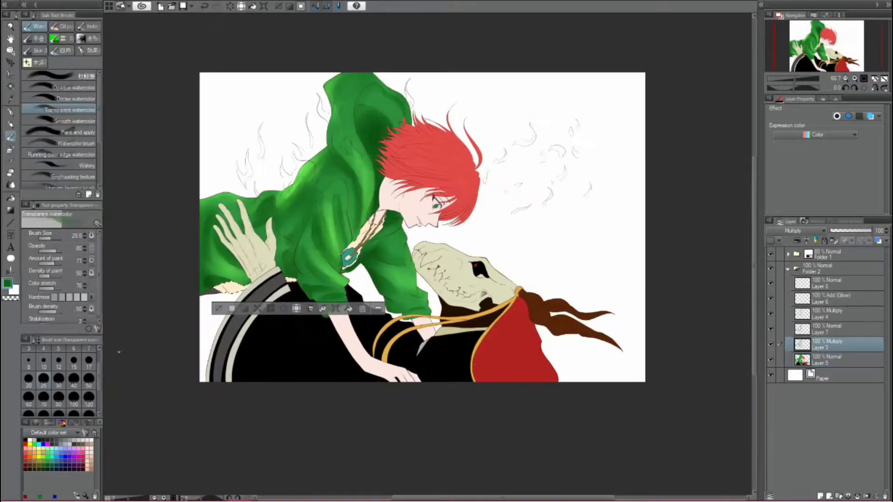
{"action": "left_click", "coordinate": [36, 423]}
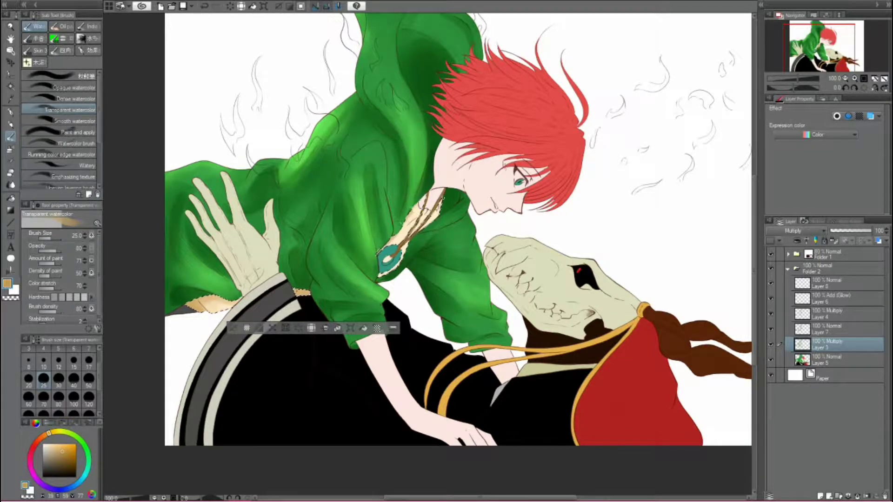
{"action": "key", "text": "ctrl+d"}
Refine the shirt shading around the folds and shade the necklace cords and the pendant's center in tan with fine strokes
{"action": "scroll", "coordinate": [386, 260], "scroll_direction": "up", "scroll_amount": 4}
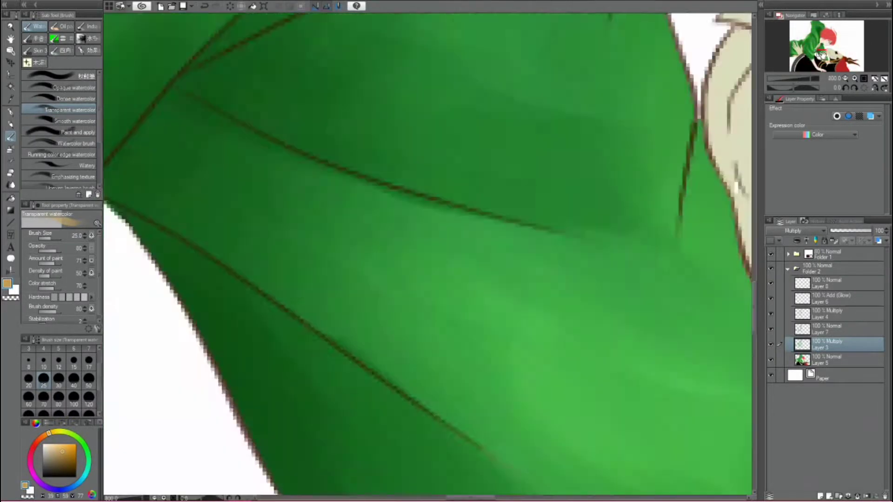
{"action": "left_click", "coordinate": [58, 362]}
{"action": "key", "text": "bracketleft"}
{"action": "key", "text": "bracketleft"}
{"action": "key", "text": "bracketleft"}
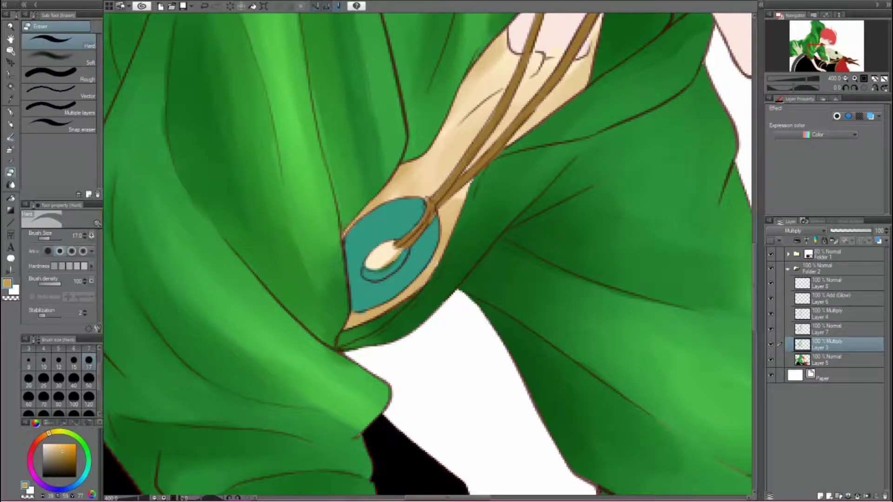
{"action": "left_click_drag", "start_coordinate": [367, 263], "coordinate": [461, 181]}
{"action": "left_click_drag", "start_coordinate": [418, 209], "coordinate": [383, 290]}
{"action": "left_click_drag", "start_coordinate": [461, 197], "coordinate": [395, 293]}
{"action": "left_click_drag", "start_coordinate": [511, 193], "coordinate": [474, 230]}
{"action": "left_click_drag", "start_coordinate": [539, 144], "coordinate": [483, 219]}
{"action": "left_click_drag", "start_coordinate": [511, 144], "coordinate": [481, 184]}
{"action": "mouse_move", "coordinate": [495, 135]}
{"action": "left_mouse_down"}
{"action": "mouse_move", "coordinate": [434, 207]}
{"action": "mouse_move", "coordinate": [463, 221]}
{"action": "left_mouse_up"}
Shade the pendant's rim and the edge around its center in dark teal on the Multiply layer, using a color sampled from the pendant
{"action": "left_click", "coordinate": [353, 298], "text": "alt"}
{"action": "left_click_drag", "start_coordinate": [368, 344], "coordinate": [325, 367]}
{"action": "left_click_drag", "start_coordinate": [325, 338], "coordinate": [316, 386]}
{"action": "left_click_drag", "start_coordinate": [339, 312], "coordinate": [316, 339]}
{"action": "left_click_drag", "start_coordinate": [349, 368], "coordinate": [325, 393]}
{"action": "left_click_drag", "start_coordinate": [367, 311], "coordinate": [344, 325]}
{"action": "left_click_drag", "start_coordinate": [372, 316], "coordinate": [332, 339]}
{"action": "left_click_drag", "start_coordinate": [386, 330], "coordinate": [369, 360]}
{"action": "left_click", "coordinate": [354, 326], "text": "alt"}
{"action": "left_click_drag", "start_coordinate": [369, 353], "coordinate": [346, 372]}
{"action": "left_click_drag", "start_coordinate": [370, 337], "coordinate": [330, 381]}
{"action": "left_click_drag", "start_coordinate": [393, 291], "coordinate": [388, 330]}
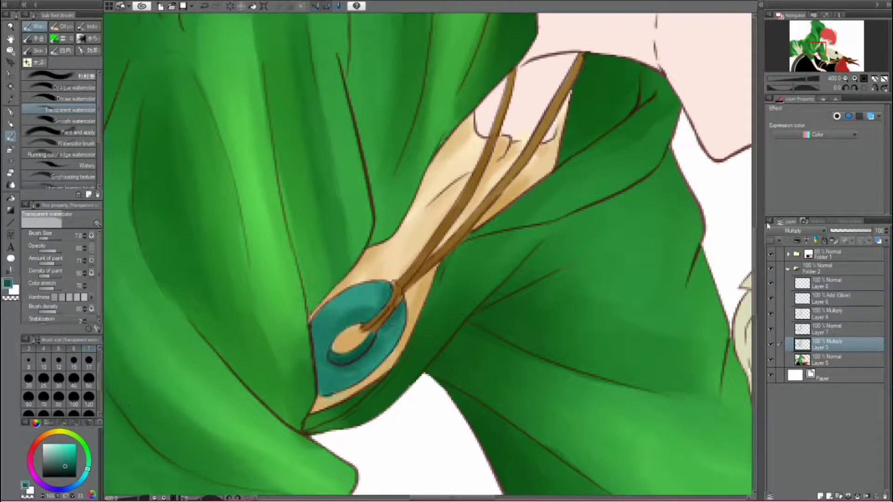
Paint light teal highlights on the pendant's rim on the Add (Glow) layer
{"action": "left_click", "coordinate": [832, 298]}
{"action": "mouse_move", "coordinate": [367, 302]}
{"action": "left_mouse_down"}
{"action": "mouse_move", "coordinate": [332, 323]}
{"action": "mouse_move", "coordinate": [323, 347]}
{"action": "left_mouse_up"}
{"action": "mouse_move", "coordinate": [395, 321]}
{"action": "left_mouse_down"}
{"action": "mouse_move", "coordinate": [368, 374]}
{"action": "mouse_move", "coordinate": [321, 386]}
{"action": "left_mouse_up"}
{"action": "key", "text": "ctrl+minus"}
{"action": "key", "text": "ctrl+minus"}
{"action": "key", "text": "ctrl+minus"}
{"action": "left_click", "coordinate": [88, 361]}
{"action": "left_click_drag", "start_coordinate": [825, 52], "coordinate": [821, 59]}
Select the red hair from the base color layer and pick up the watercolor pen brush
{"action": "left_click", "coordinate": [833, 329]}
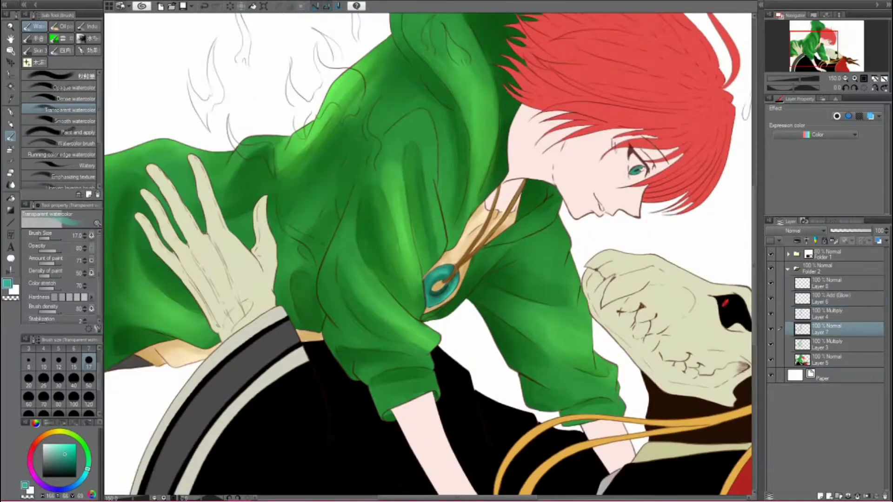
{"action": "key", "text": "ctrl+minus"}
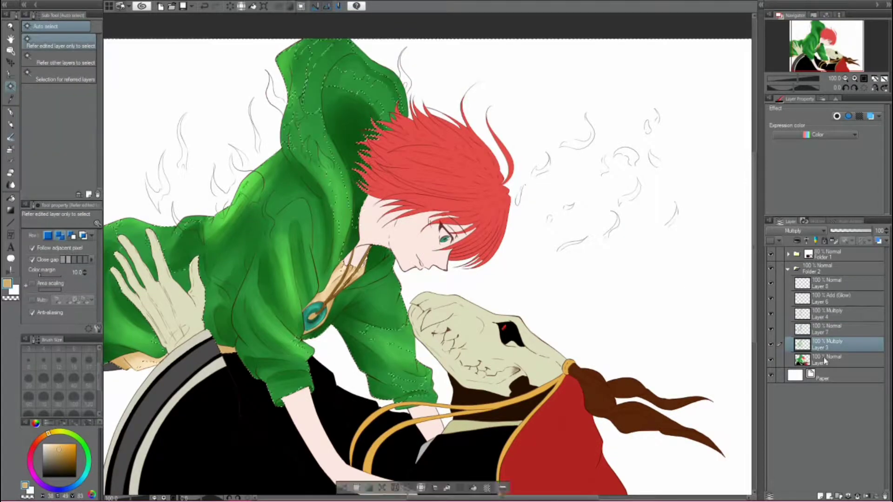
{"action": "left_click", "coordinate": [832, 359]}
{"action": "left_click", "coordinate": [494, 225]}
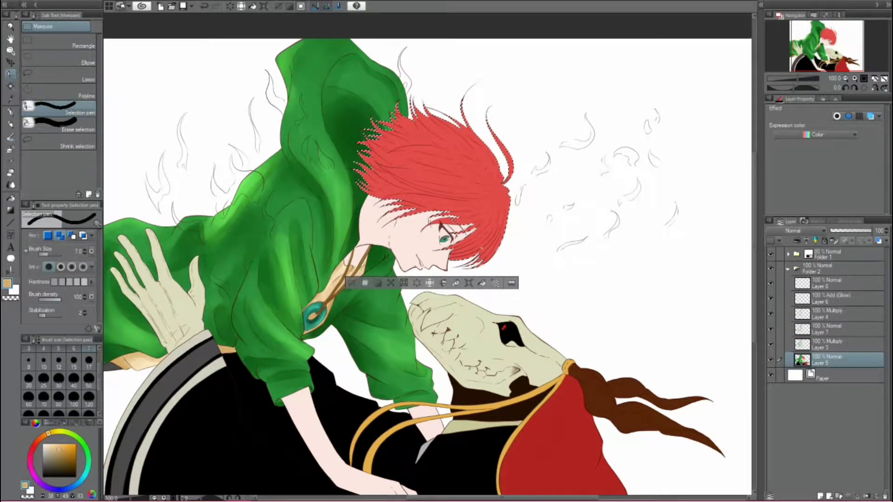
{"action": "key", "text": "b"}
{"action": "key", "text": "ctrl+plus"}
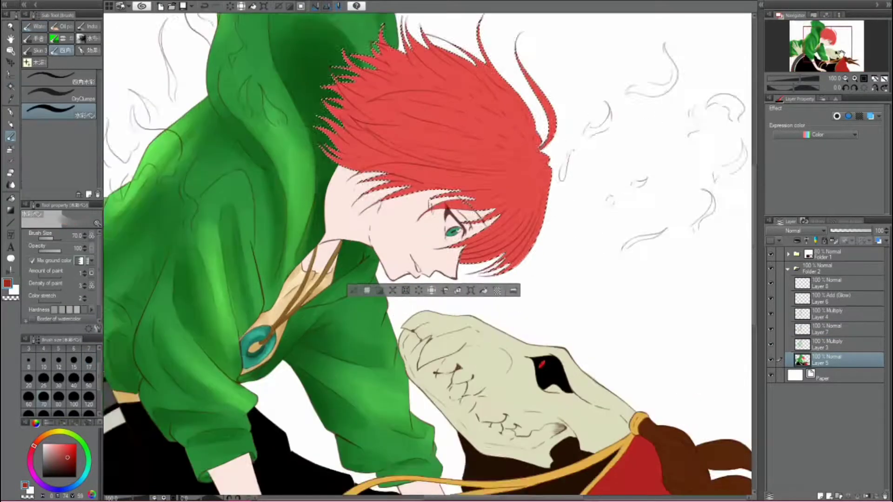
Shade the fringe strands beside the face in dark red on the Multiply Layer 3 with the watercolor pen at size 17
{"action": "left_click", "coordinate": [832, 344]}
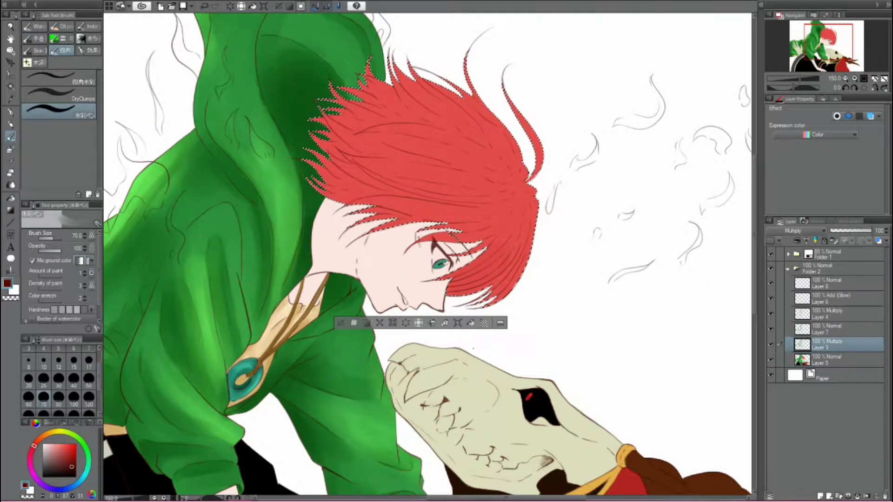
{"action": "left_click", "coordinate": [88, 362]}
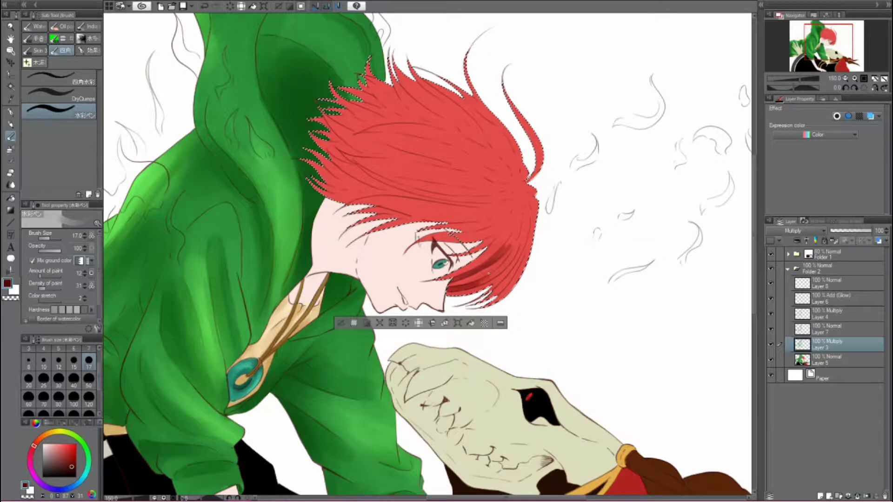
{"action": "left_click_drag", "start_coordinate": [516, 251], "coordinate": [460, 286]}
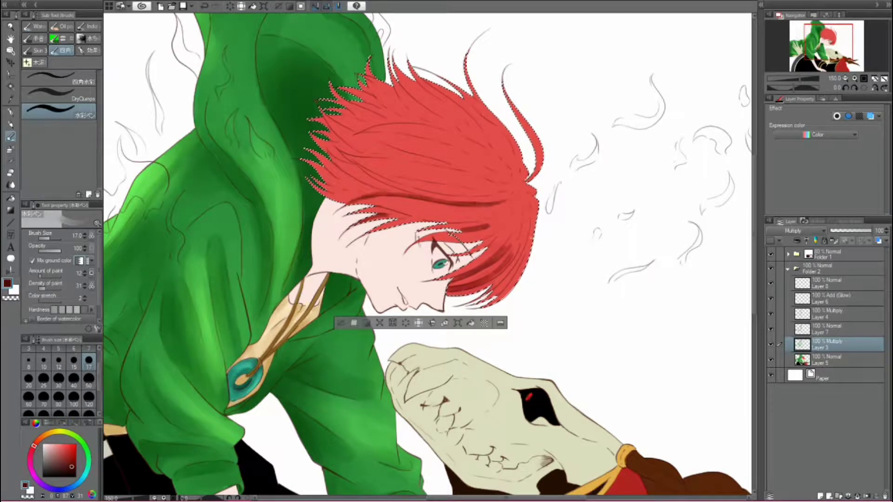
Paint dark red shadow strands along the crown, side and back of the hair at brush size 17
{"action": "left_click", "coordinate": [845, 78]}
{"action": "left_click", "coordinate": [845, 88]}
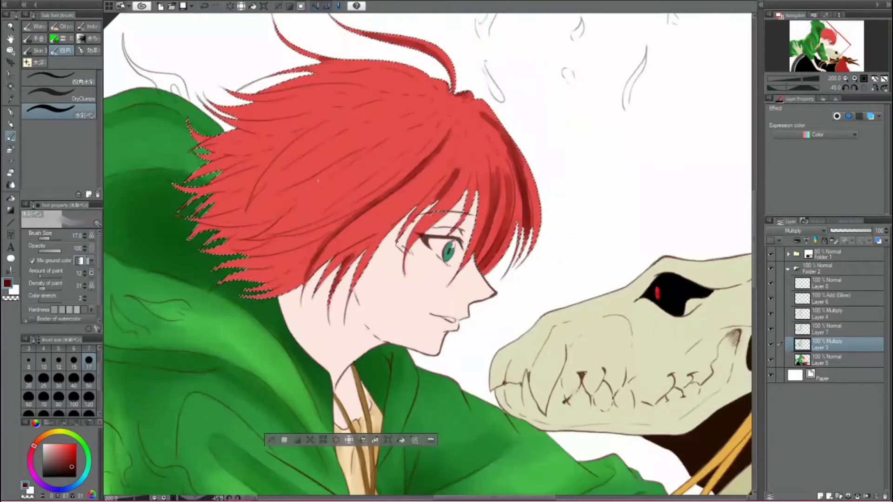
{"action": "mouse_move", "coordinate": [335, 150]}
{"action": "left_mouse_down"}
{"action": "mouse_move", "coordinate": [294, 175]}
{"action": "mouse_move", "coordinate": [307, 171]}
{"action": "mouse_move", "coordinate": [200, 186]}
{"action": "left_mouse_up"}
{"action": "left_click", "coordinate": [89, 360]}
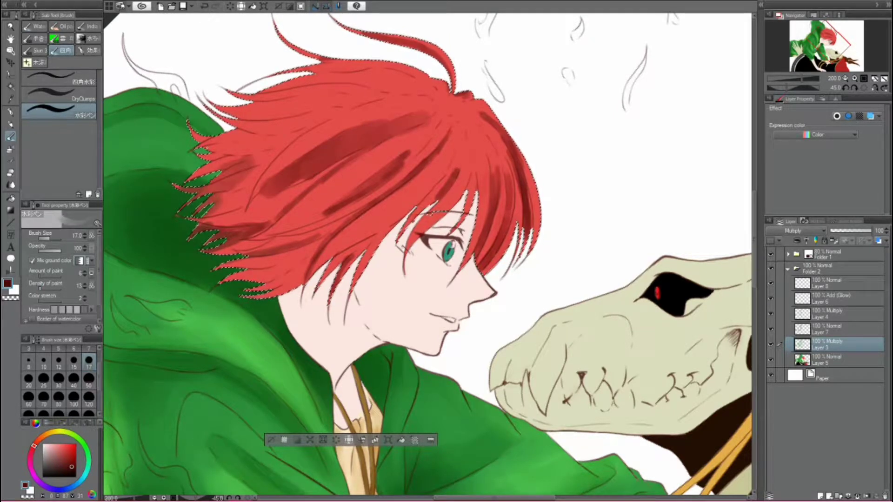
{"action": "mouse_move", "coordinate": [412, 76]}
{"action": "left_mouse_down"}
{"action": "mouse_move", "coordinate": [306, 153]}
{"action": "mouse_move", "coordinate": [356, 145]}
{"action": "mouse_move", "coordinate": [410, 117]}
{"action": "mouse_move", "coordinate": [283, 186]}
{"action": "left_mouse_up"}
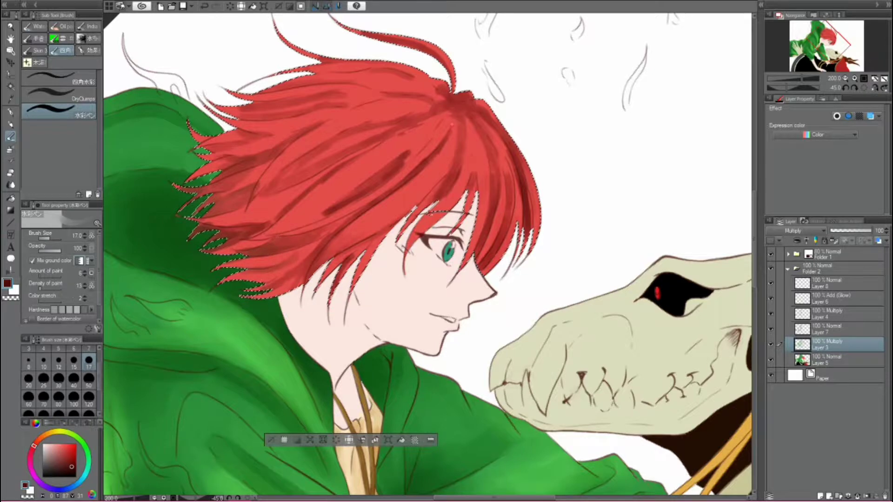
Blend broader, fainter dark red shading over the crown, middle and back strands of the hair with the watercolor pen
{"action": "left_click", "coordinate": [88, 360]}
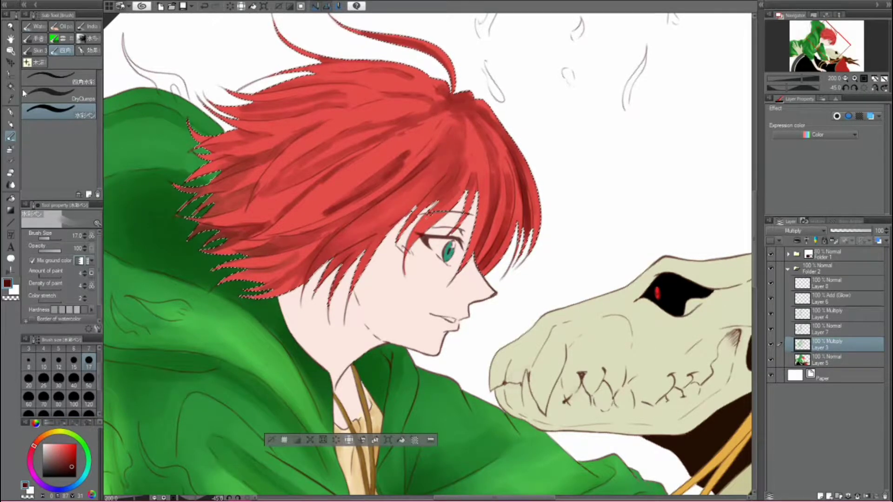
{"action": "key", "text": "m"}
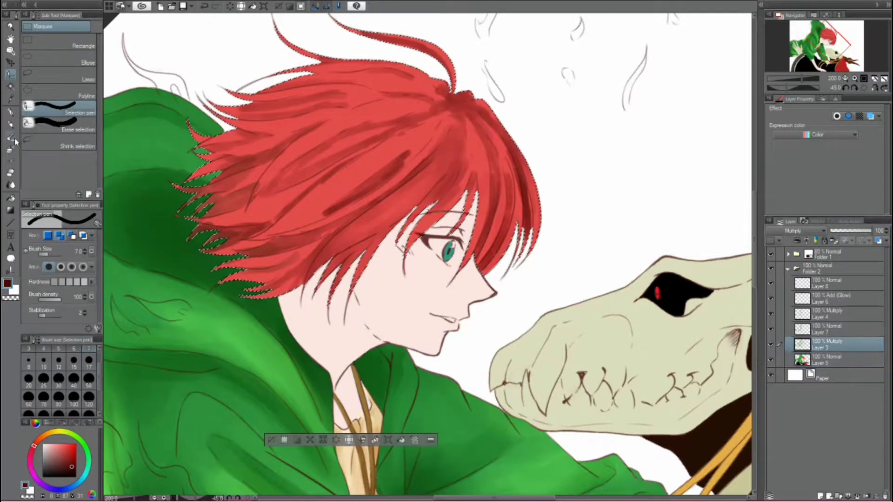
{"action": "left_click", "coordinate": [12, 138]}
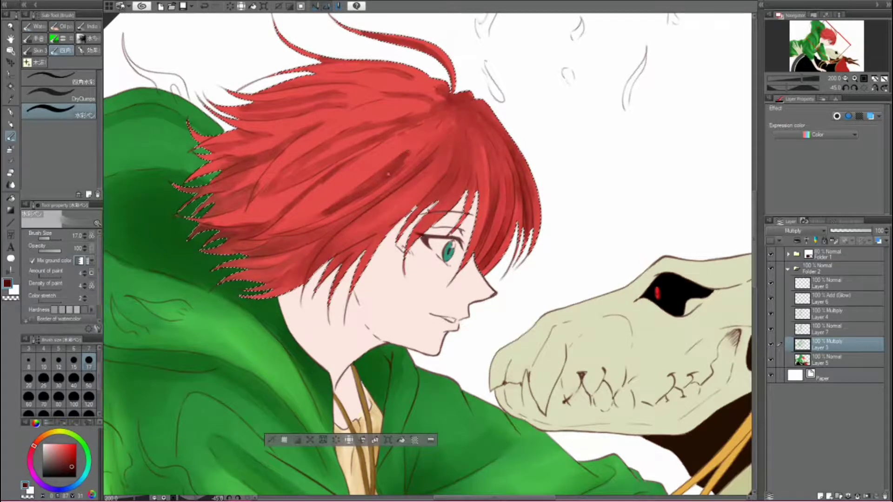
{"action": "left_click_drag", "start_coordinate": [334, 200], "coordinate": [362, 175]}
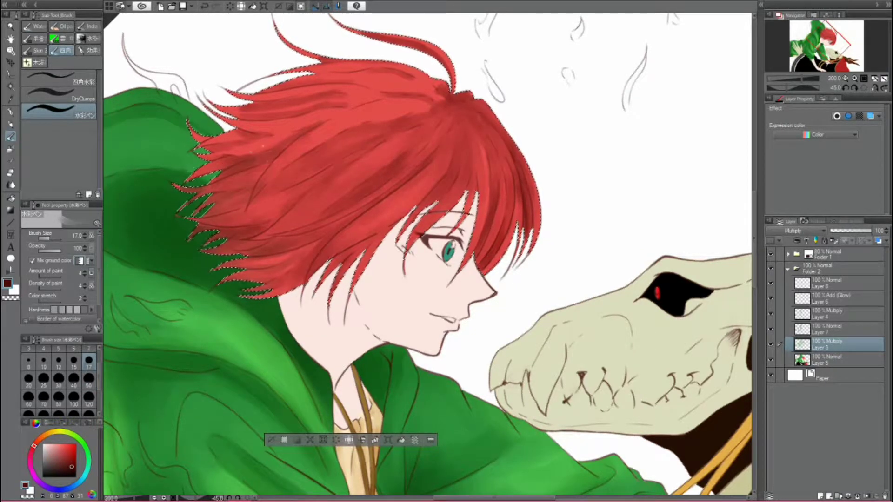
{"action": "key", "text": "minus"}
{"action": "key", "text": "minus"}
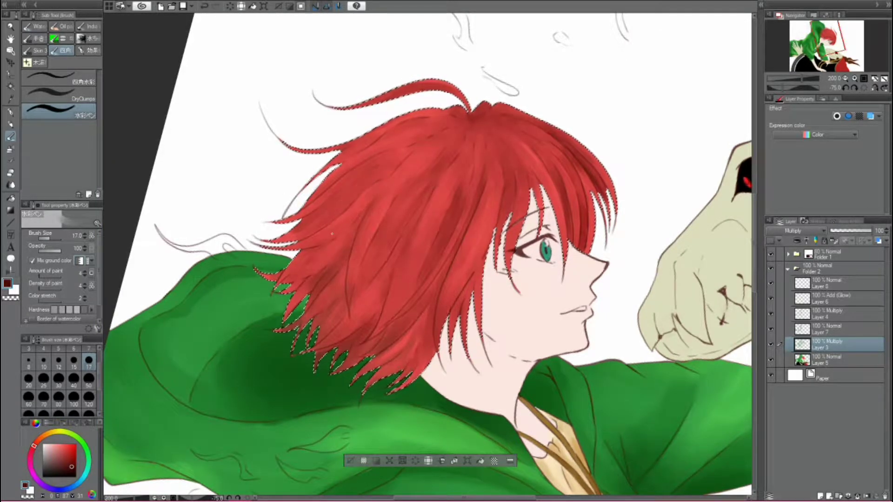
Set Layer 7 to Multiply and deepen the shading at the back of the hair with the Transparent watercolor brush at size 120
{"action": "left_click", "coordinate": [849, 88]}
{"action": "left_click", "coordinate": [849, 87]}
{"action": "left_click", "coordinate": [827, 328]}
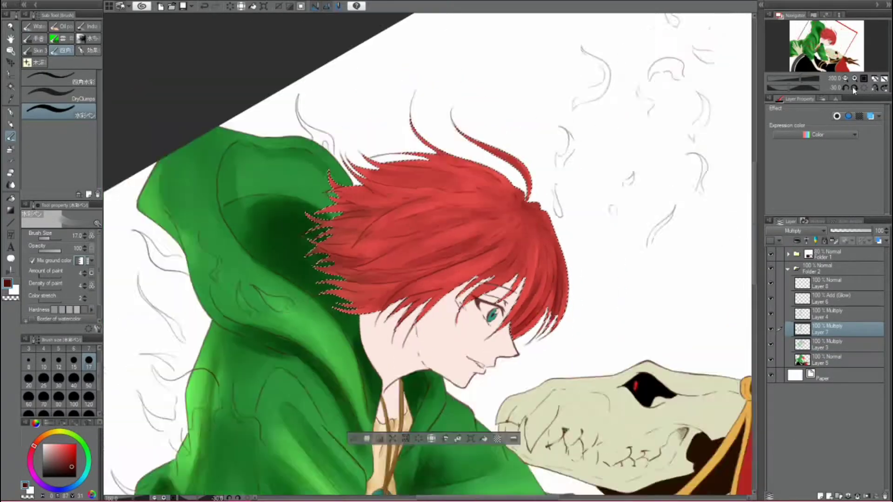
{"action": "scroll", "coordinate": [369, 226], "scroll_direction": "up", "scroll_amount": 3}
{"action": "key", "text": "ctrl+z"}
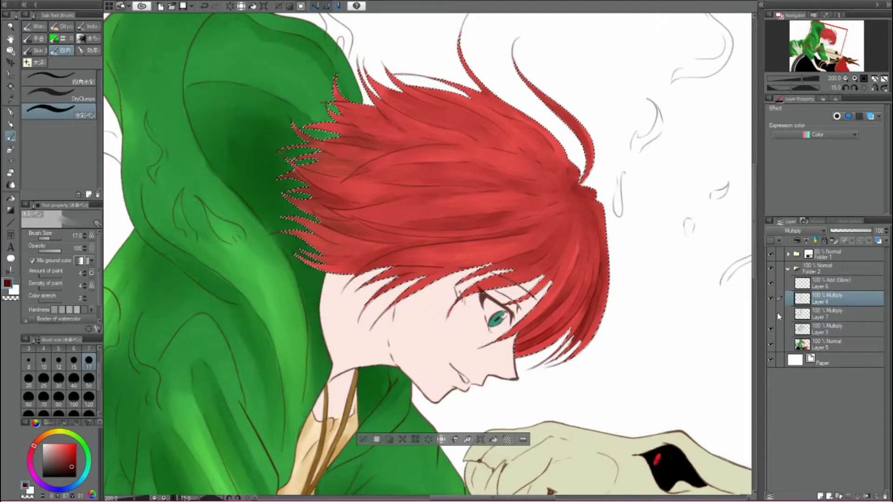
{"action": "left_click", "coordinate": [35, 26]}
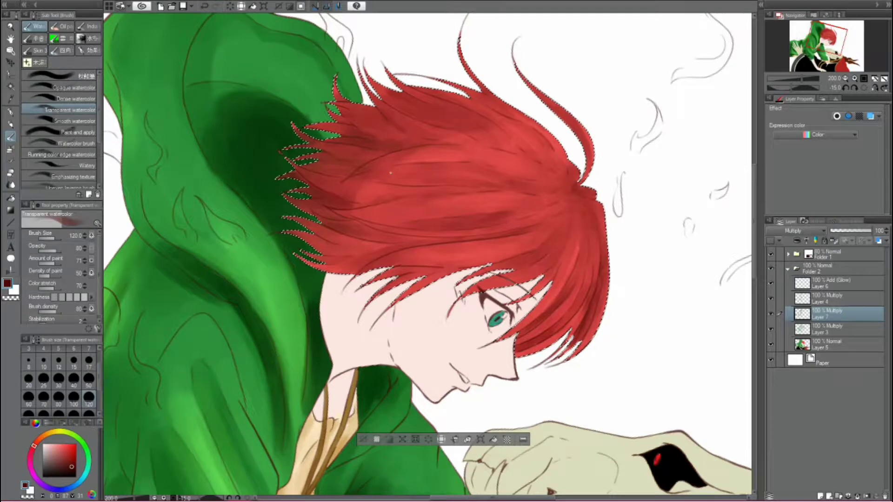
Darken the hair's crown and parting on the Multiply Layer 4 with the Transparent watercolor brush at size 17
{"action": "left_click", "coordinate": [827, 298]}
{"action": "left_click", "coordinate": [88, 360]}
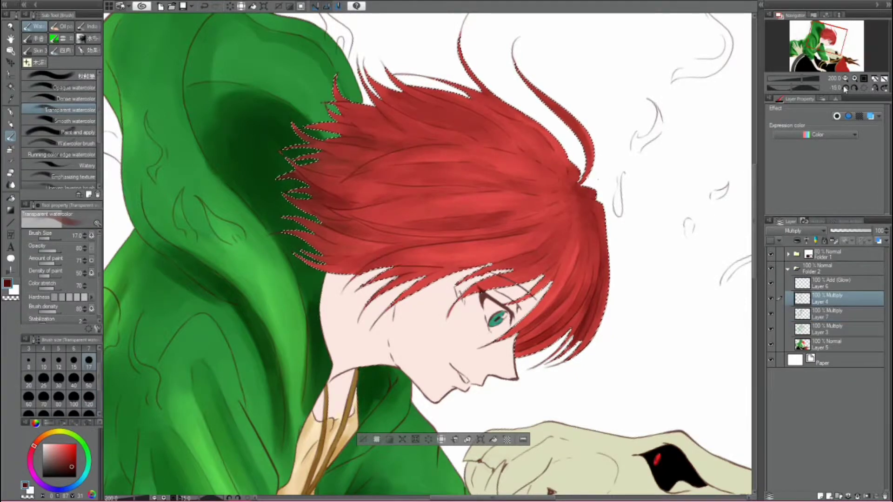
{"action": "key", "text": "minus"}
{"action": "key", "text": "minus"}
{"action": "key", "text": "minus"}
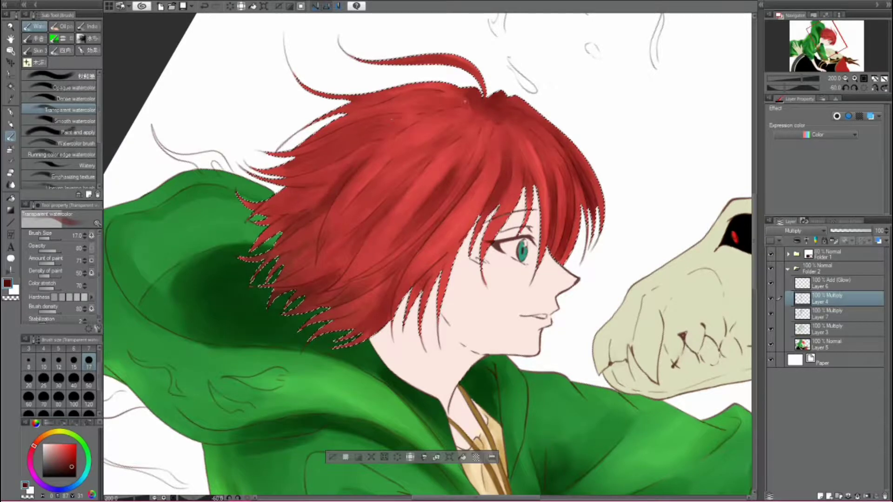
Paint bright red highlights across the middle of the hair on the Add (Glow) Layer 6, softening them with the Soft airbrush at size 50
{"action": "key", "text": "asciicircum"}
{"action": "key", "text": "asciicircum"}
{"action": "left_click", "coordinate": [828, 283]}
{"action": "left_click", "coordinate": [66, 448]}
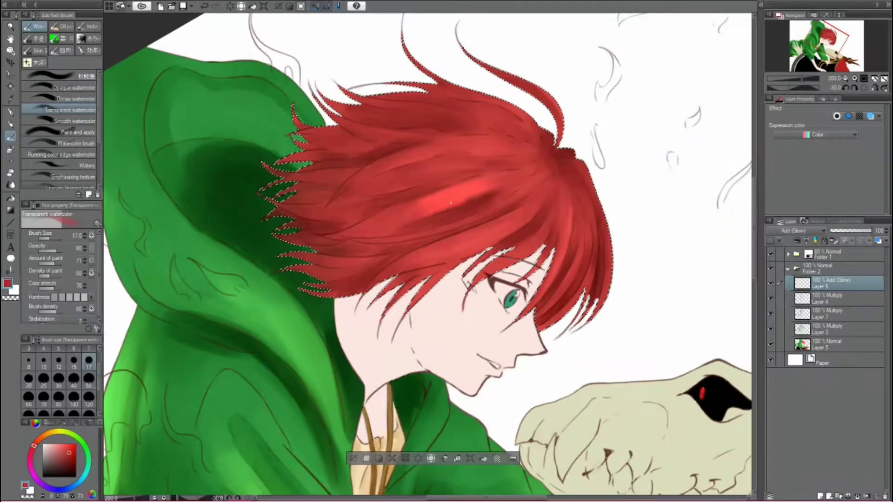
{"action": "key", "text": "b"}
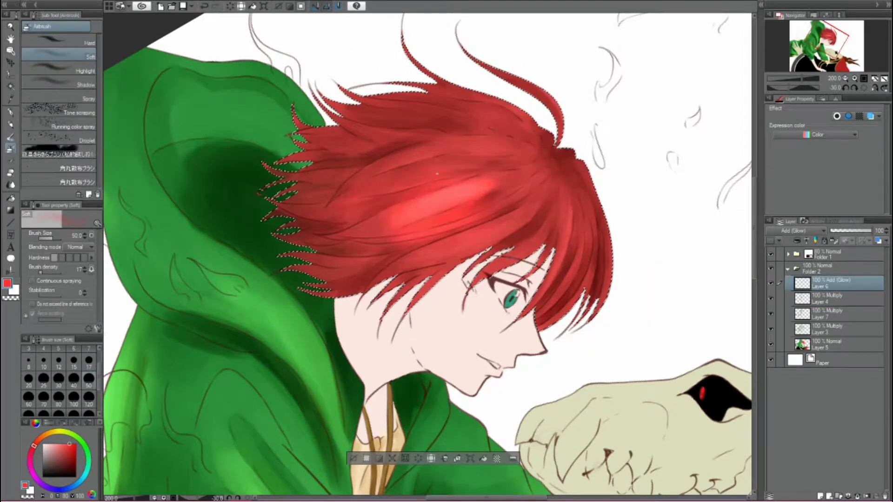
Create another Add (Glow) layer and paint thin pink highlight strands over the middle of the hair with the G-pen at size 7
{"action": "key", "text": "ctrl+shift+n"}
{"action": "key", "text": "b"}
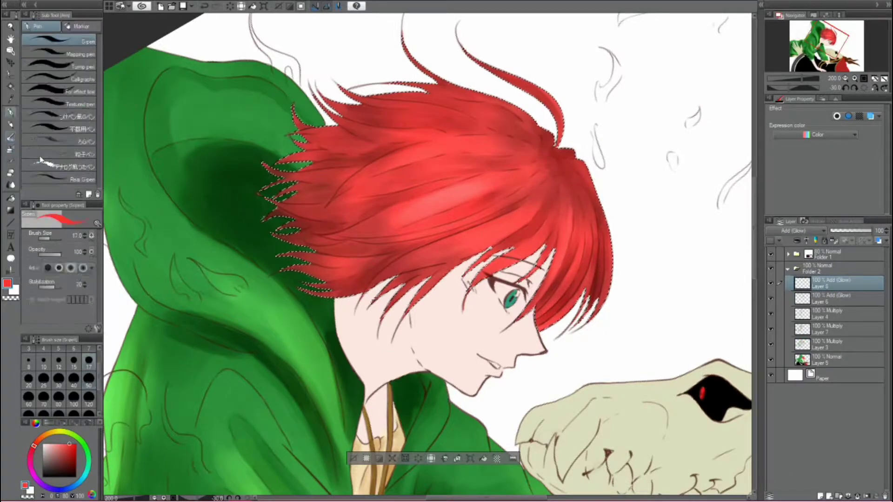
{"action": "left_click", "coordinate": [62, 50]}
{"action": "key", "text": "minus"}
{"action": "key", "text": "minus"}
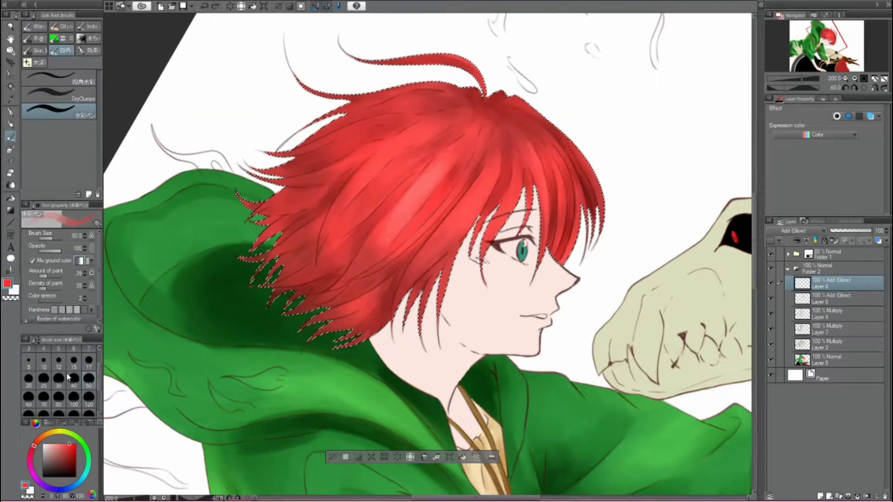
{"action": "key", "text": "bracketleft"}
{"action": "key", "text": "bracketleft"}
{"action": "key", "text": "bracketleft"}
{"action": "key", "text": "bracketleft"}
{"action": "key", "text": "bracketleft"}
{"action": "key", "text": "bracketleft"}
{"action": "key", "text": "bracketleft"}
{"action": "key", "text": "bracketleft"}
{"action": "key", "text": "bracketleft"}
{"action": "key", "text": "bracketleft"}
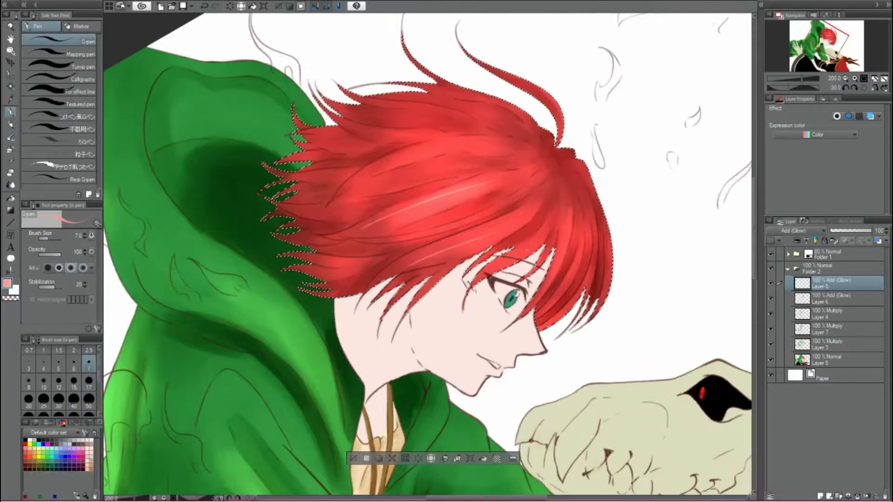
Extend the fine pink highlight strands over the back, side and fringe of the hair with the G-pen at size 7
{"action": "key", "text": "minus"}
{"action": "key", "text": "minus"}
{"action": "key", "text": "minus"}
{"action": "key", "text": "minus"}
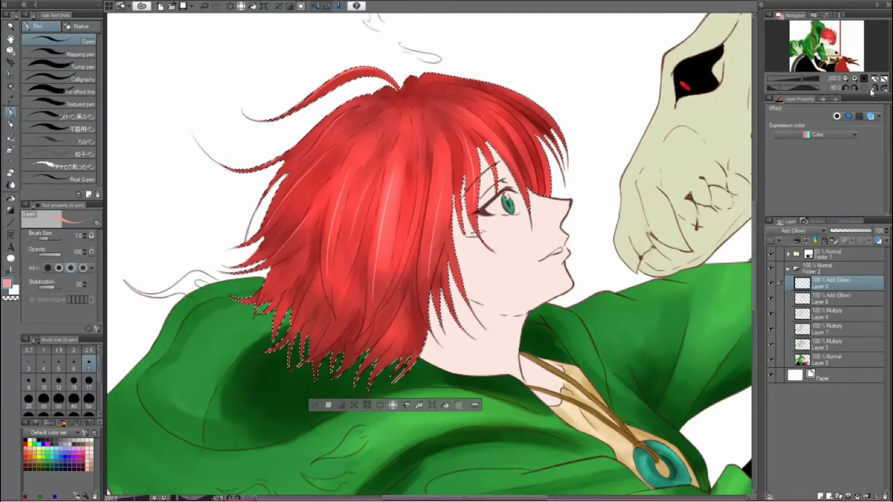
{"action": "key", "text": "asciicircum"}
{"action": "key", "text": "asciicircum"}
{"action": "left_click_drag", "start_coordinate": [479, 178], "coordinate": [441, 223]}
{"action": "left_click_drag", "start_coordinate": [465, 159], "coordinate": [403, 239]}
{"action": "left_click_drag", "start_coordinate": [446, 133], "coordinate": [335, 223]}
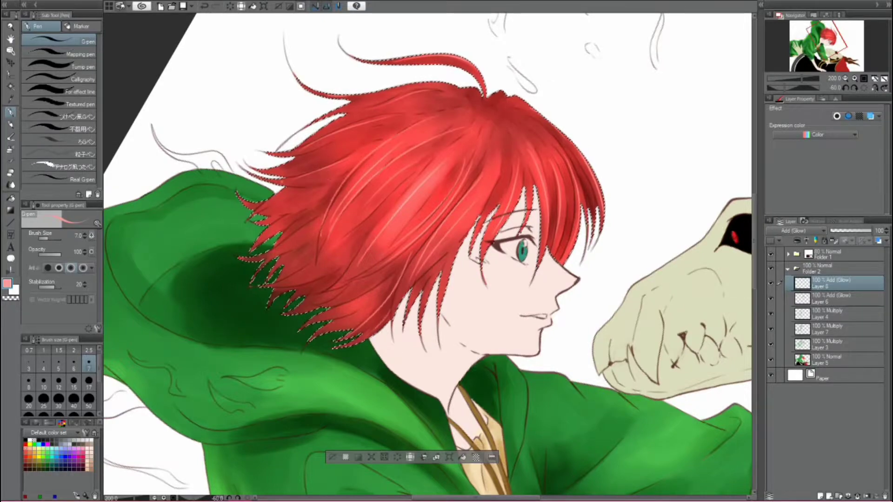
Darken the tips of the fringe on the Multiply Layer 4 with the watercolor pen at size 7
{"action": "left_click", "coordinate": [845, 80]}
{"action": "left_click", "coordinate": [827, 313]}
{"action": "left_click", "coordinate": [10, 136]}
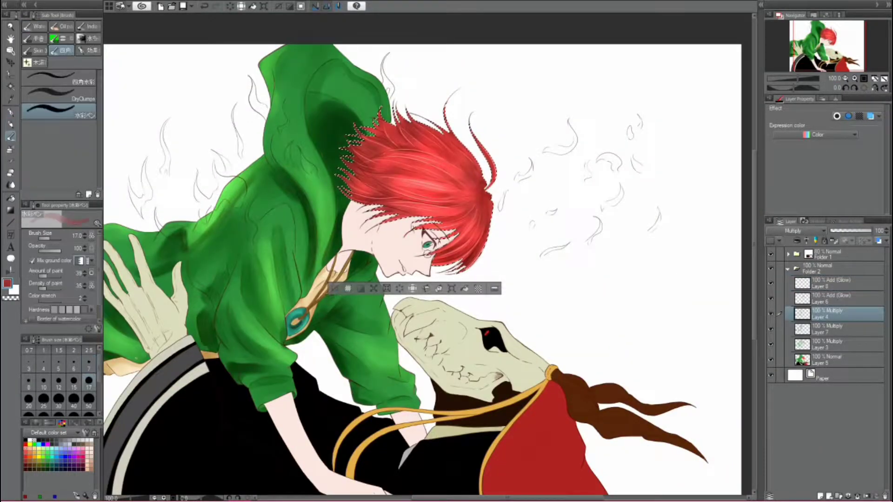
{"action": "key", "text": "ctrl+plus"}
{"action": "left_click", "coordinate": [89, 363]}
{"action": "left_click_drag", "start_coordinate": [525, 351], "coordinate": [493, 378]}
{"action": "left_click_drag", "start_coordinate": [563, 331], "coordinate": [502, 376]}
{"action": "left_click_drag", "start_coordinate": [535, 351], "coordinate": [493, 378]}
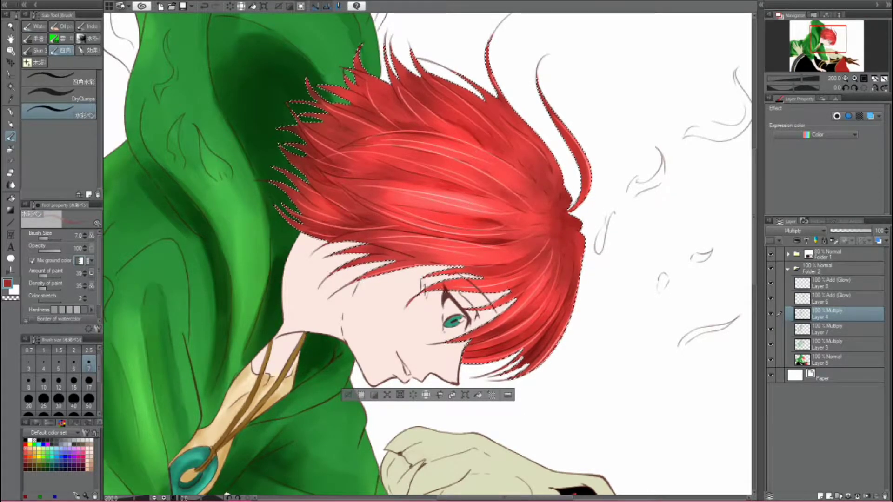
Shade the crown and back strands on Layer 4 at brush size 17, finishing with the Transparent watercolor brush, and deselect the hair
{"action": "left_click", "coordinate": [89, 381]}
{"action": "left_click_drag", "start_coordinate": [509, 135], "coordinate": [481, 160]}
{"action": "left_click_drag", "start_coordinate": [533, 144], "coordinate": [498, 181]}
{"action": "left_click_drag", "start_coordinate": [433, 112], "coordinate": [388, 131]}
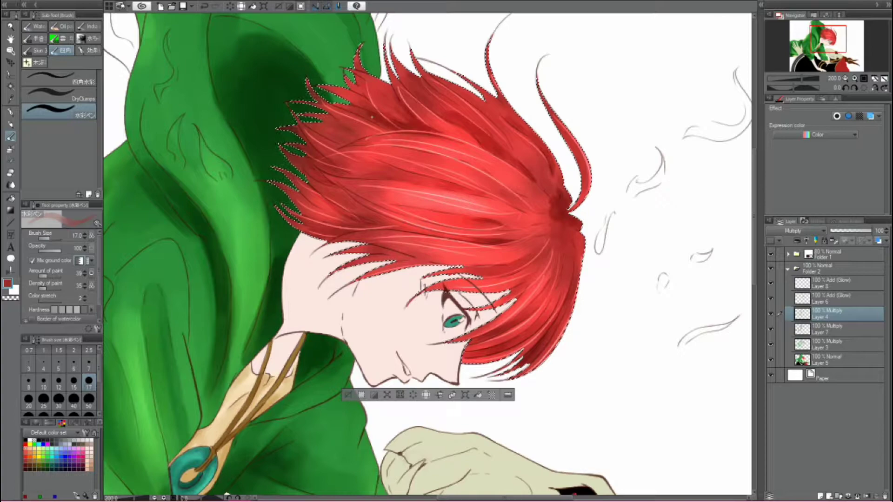
{"action": "left_click", "coordinate": [38, 26]}
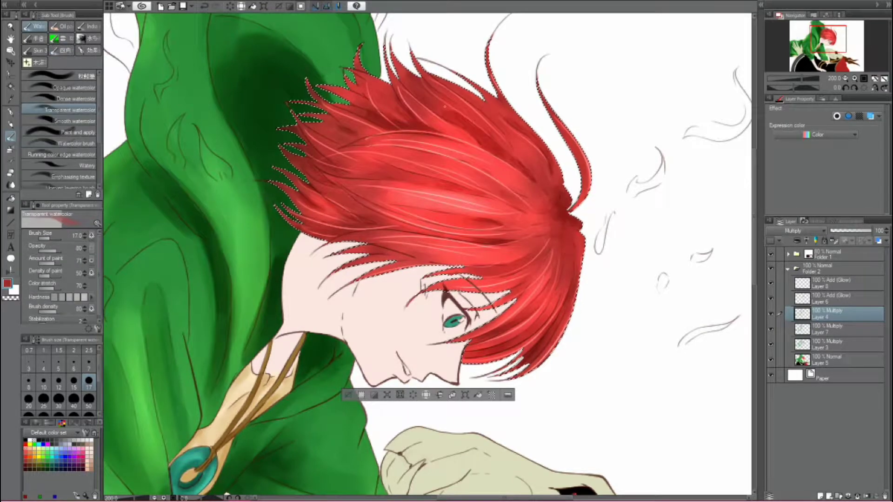
{"action": "key", "text": "ctrl+d"}
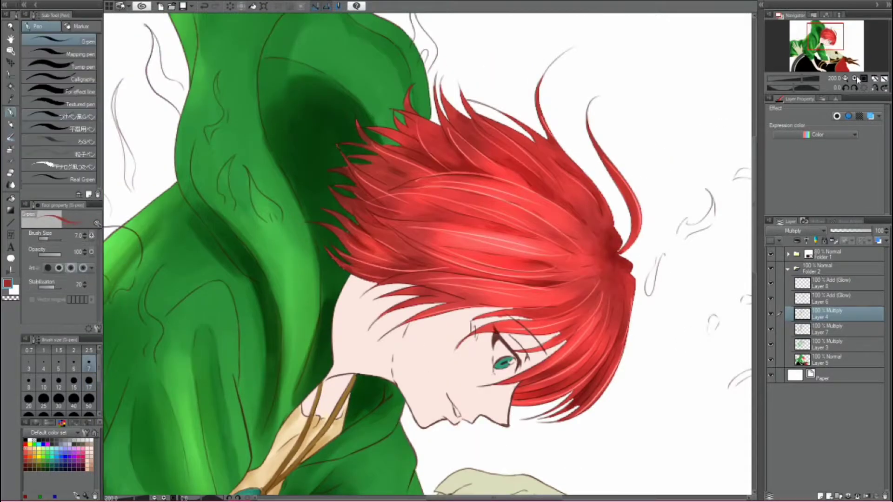
Hide the Multiply Layers 4 and 7 and touch up the back hair tips on Layer 3 with the Transparent watercolor brush at size 7
{"action": "key", "text": "p"}
{"action": "key", "text": "ctrl+plus"}
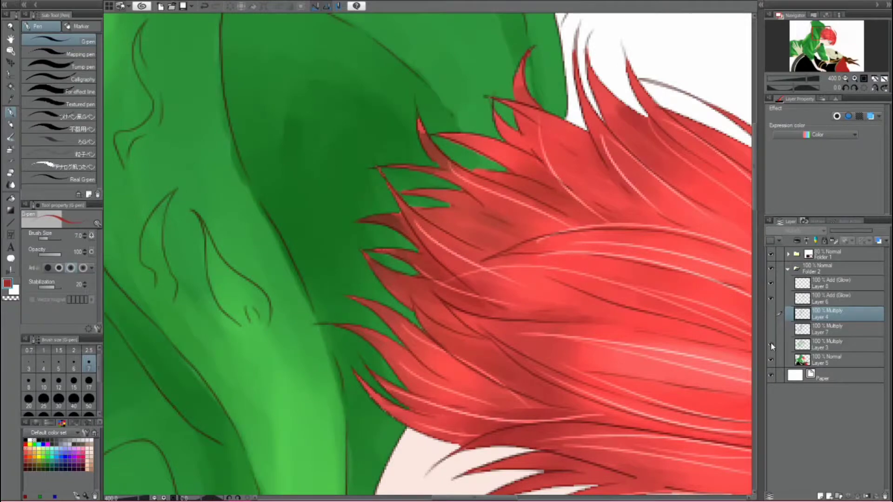
{"action": "left_click", "coordinate": [832, 344]}
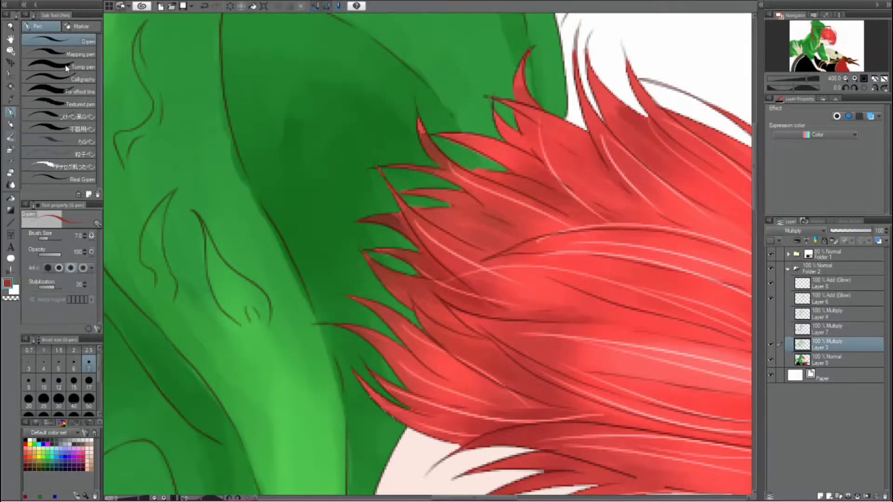
{"action": "key", "text": "b"}
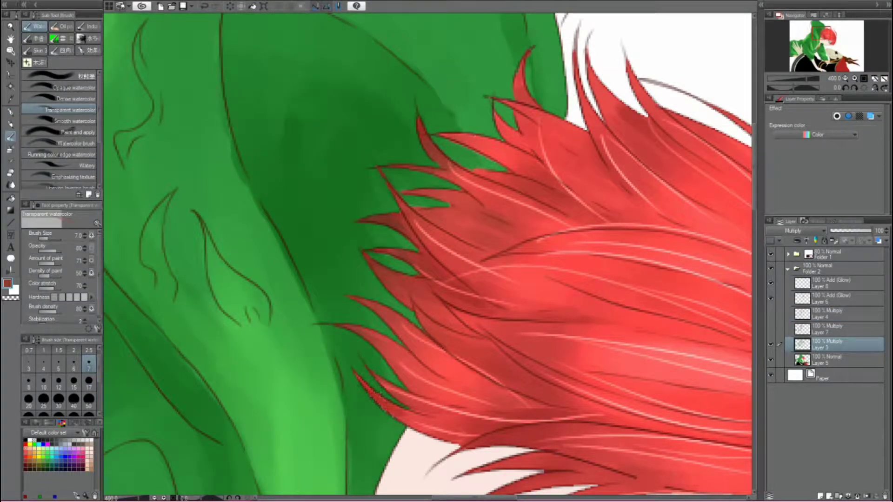
{"action": "left_click_drag", "start_coordinate": [515, 147], "coordinate": [359, 12]}
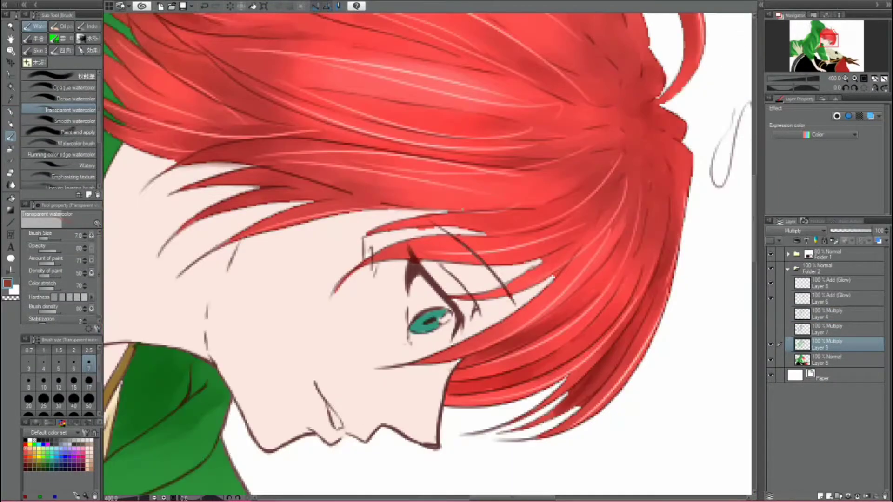
Fill the white gaps between the fringe strands on Layer 5 with the G-pen and touch up the fringe shading on Multiply Layer 3
{"action": "left_click", "coordinate": [832, 359]}
{"action": "key", "text": "p"}
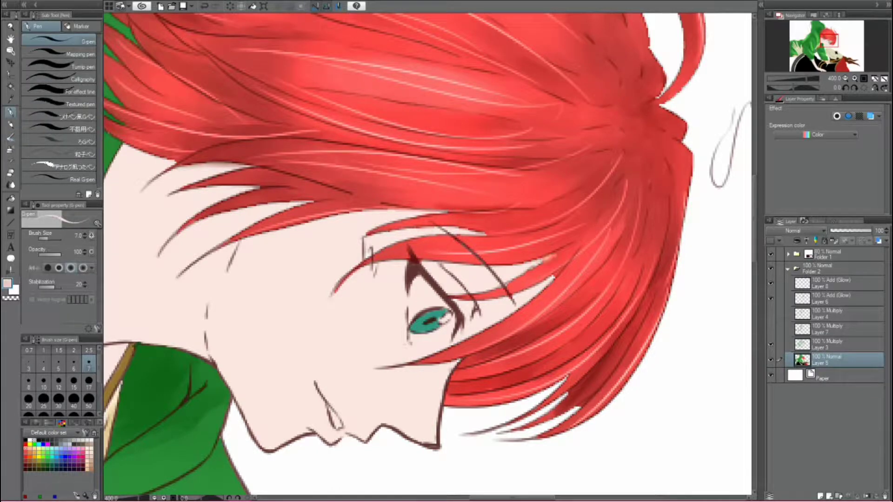
{"action": "left_click", "coordinate": [558, 271], "text": "alt"}
{"action": "left_click", "coordinate": [804, 345]}
{"action": "key", "text": "b"}
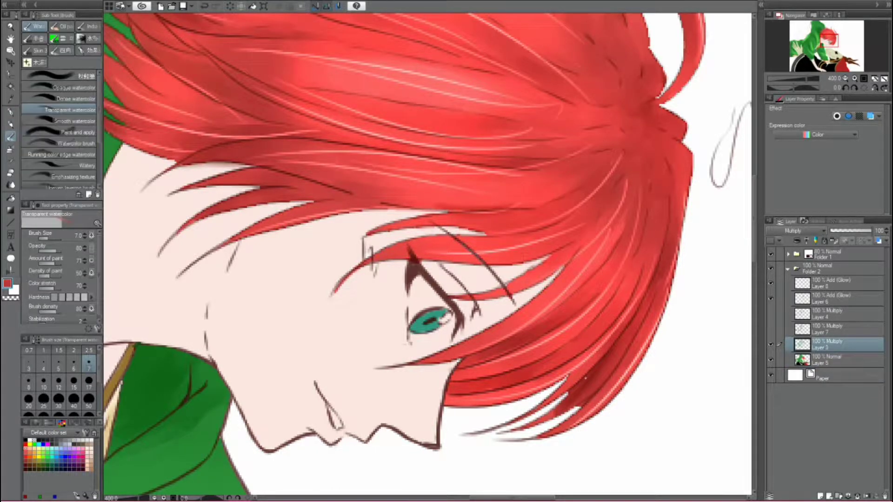
{"action": "mouse_move", "coordinate": [576, 395]}
{"action": "left_mouse_down"}
{"action": "mouse_move", "coordinate": [575, 403]}
{"action": "mouse_move", "coordinate": [558, 306]}
{"action": "left_mouse_up"}
Clean up the fringe tips on Layer 5 with the Hard eraser and make the Multiply Layers 4 and 7 visible again
{"action": "key", "text": "e"}
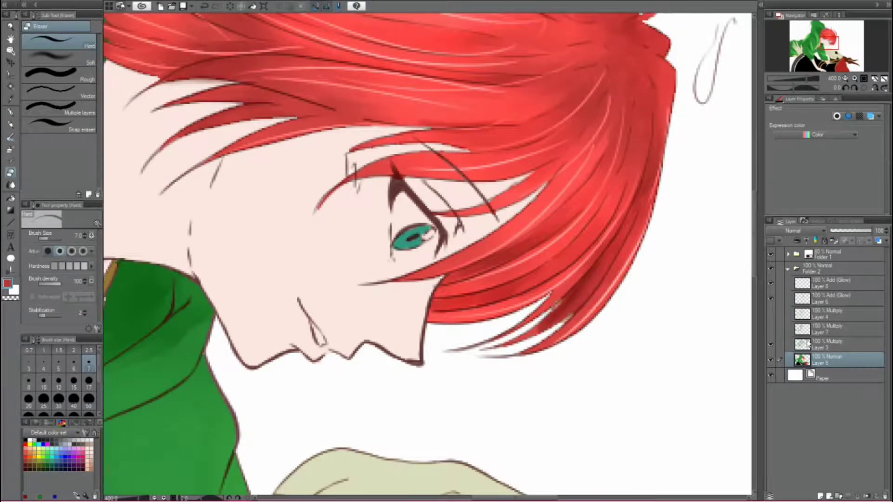
{"action": "key", "text": "ctrl+minus"}
{"action": "key", "text": "ctrl+minus"}
{"action": "left_click", "coordinate": [777, 330]}
{"action": "key", "text": "b"}
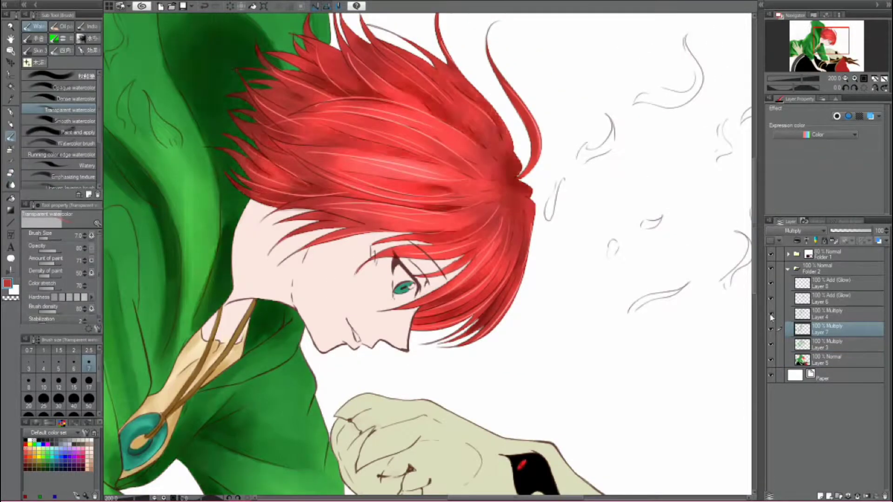
{"action": "left_click_drag", "start_coordinate": [831, 41], "coordinate": [827, 35]}
{"action": "left_click", "coordinate": [823, 313]}
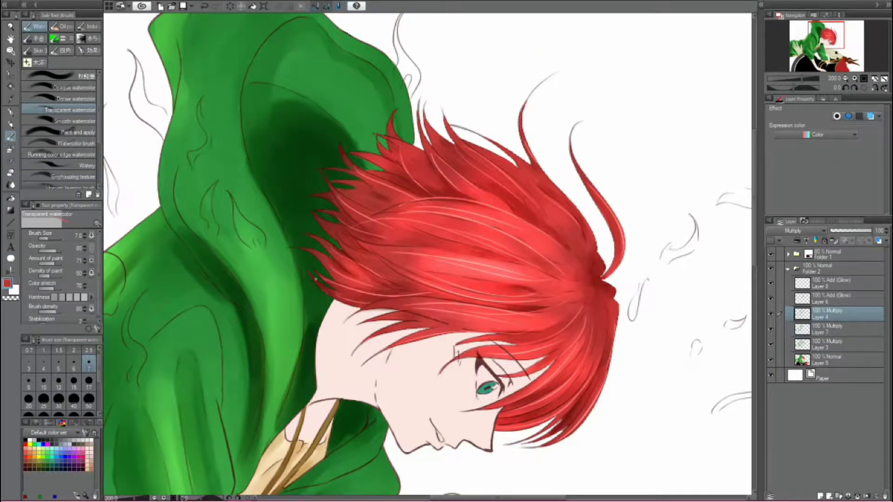
{"action": "left_click_drag", "start_coordinate": [807, 77], "coordinate": [792, 78]}
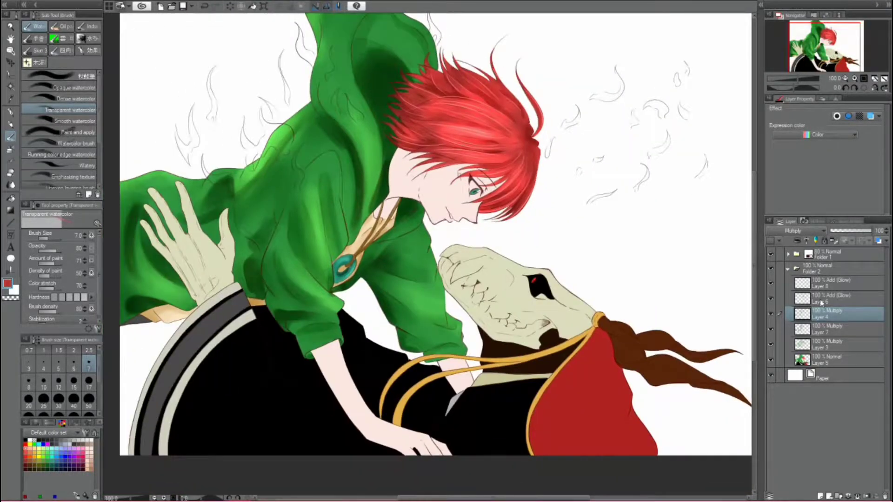
Select the character's skin on the flat color Layer 5 with Auto select
{"action": "left_click", "coordinate": [823, 360]}
{"action": "key", "text": "w"}
{"action": "left_click", "coordinate": [418, 204]}
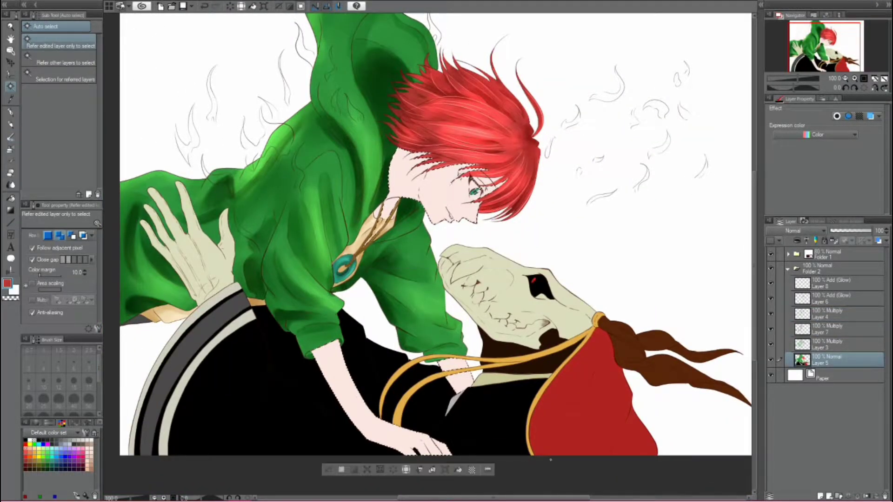
Try shading the neck with pinkish and orange skin tones on the Multiply Layer 3 using the watercolor pen
{"action": "left_click", "coordinate": [823, 344]}
{"action": "key", "text": "b"}
{"action": "left_click", "coordinate": [36, 423]}
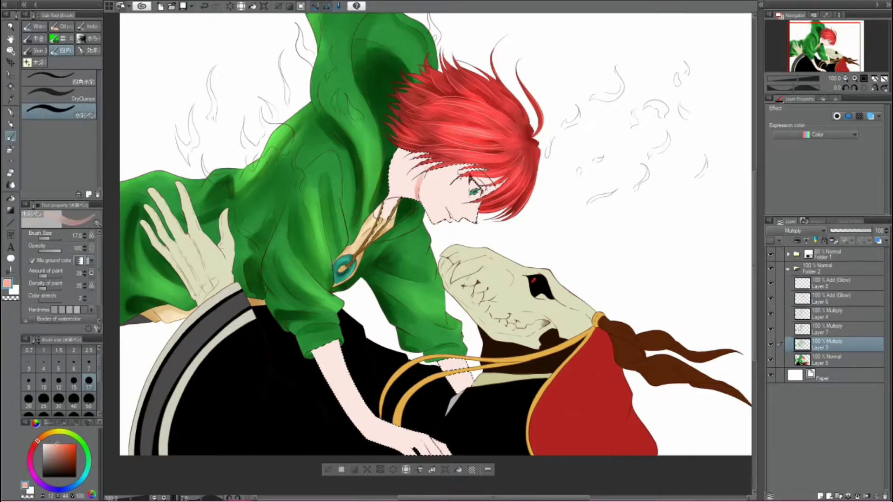
{"action": "left_click", "coordinate": [42, 439]}
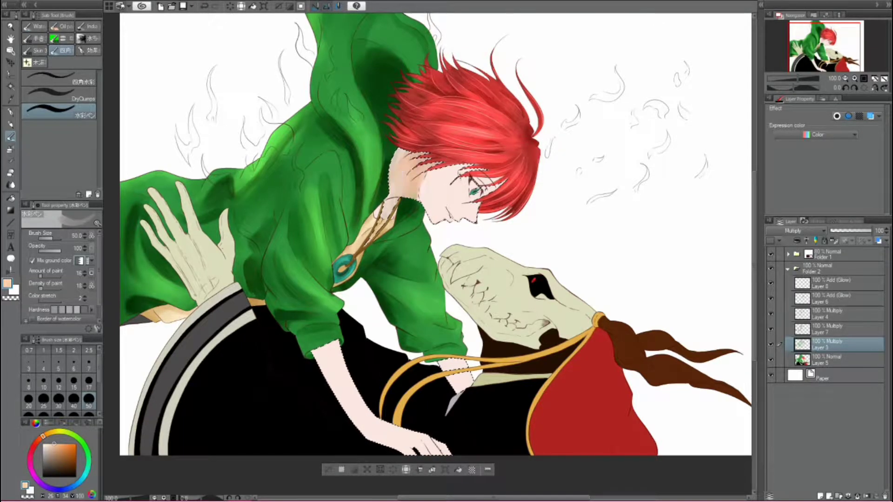
Trim the skin selection around the collar with Erase selection and create a new layer directly above Layer 5
{"action": "left_click", "coordinate": [10, 74]}
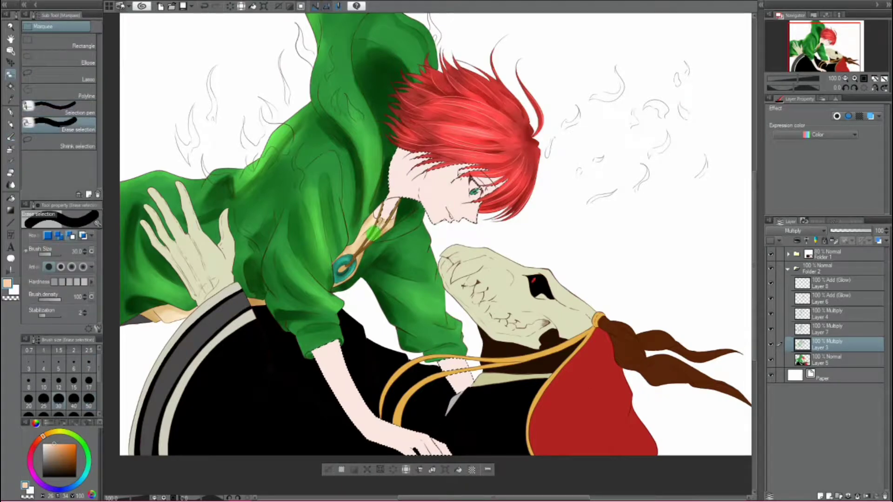
{"action": "left_click", "coordinate": [10, 137]}
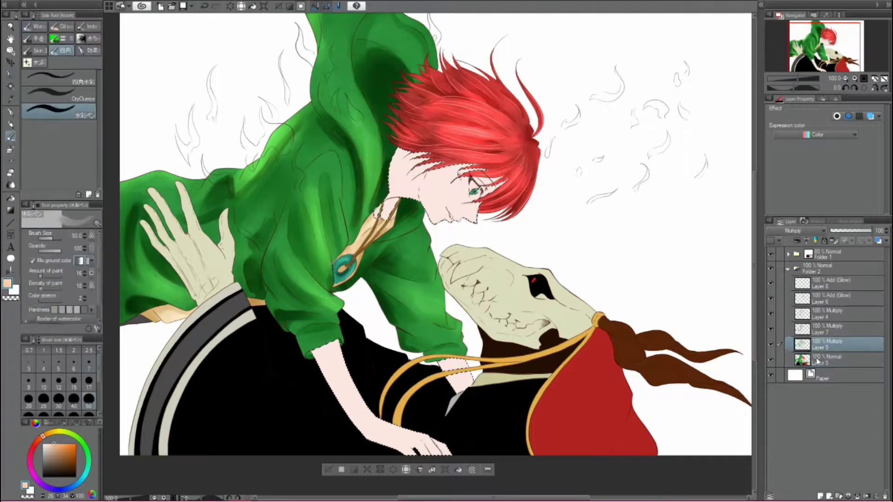
{"action": "key", "text": "ctrl+shift+n"}
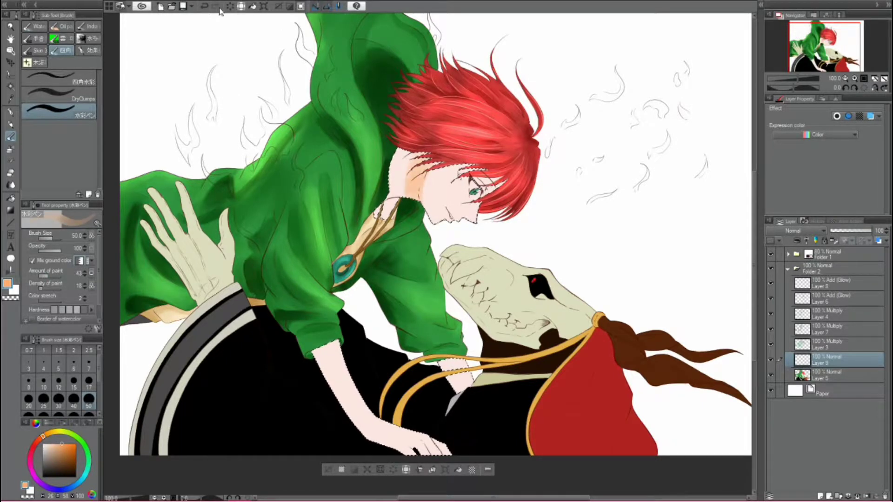
Set the new layer to Multiply and paint orange shading along the jaw, neck and front of the face with the watercolor pen
{"action": "scroll", "coordinate": [363, 139], "scroll_direction": "up", "scroll_amount": 1}
{"action": "key", "text": "bracketleft"}
{"action": "key", "text": "bracketleft"}
{"action": "key", "text": "bracketleft"}
{"action": "key", "text": "bracketleft"}
{"action": "key", "text": "bracketleft"}
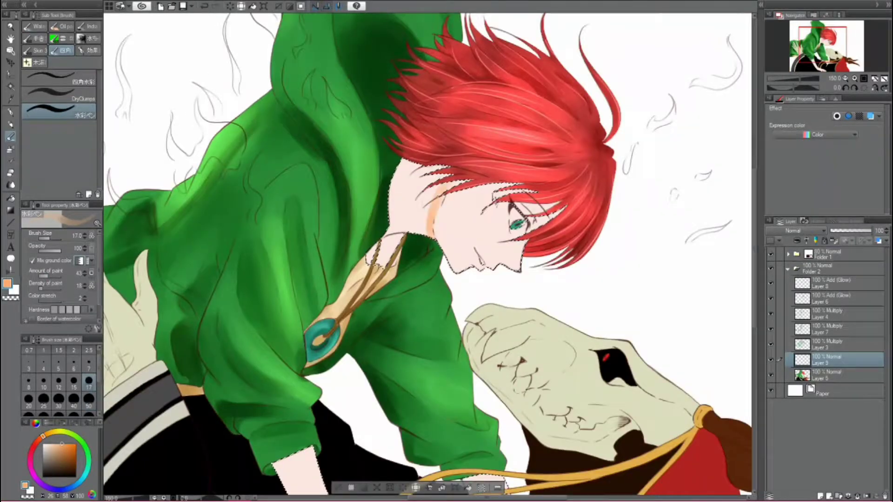
{"action": "left_click", "coordinate": [803, 230]}
{"action": "left_click", "coordinate": [792, 256]}
{"action": "mouse_move", "coordinate": [465, 249]}
{"action": "left_mouse_down"}
{"action": "mouse_move", "coordinate": [511, 260]}
{"action": "mouse_move", "coordinate": [549, 219]}
{"action": "left_mouse_up"}
Paint orange shading on the forearms and hand with the watercolor pen at size 50
{"action": "key", "text": "w"}
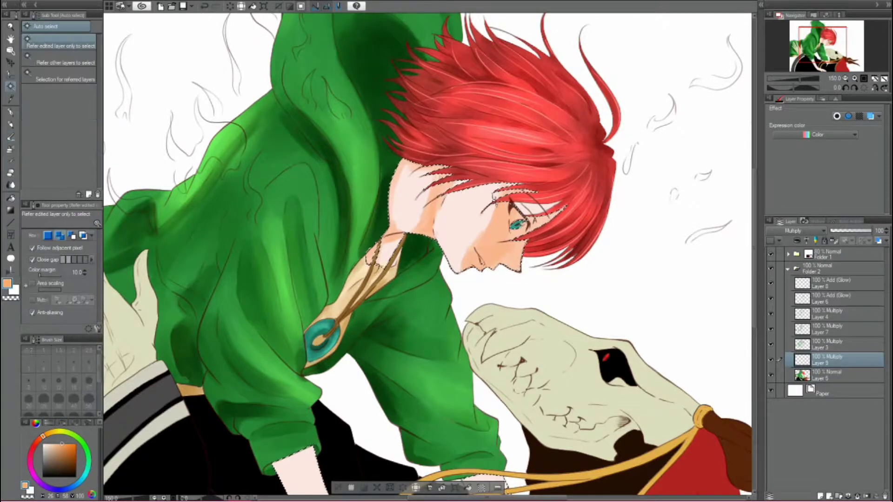
{"action": "key", "text": "b"}
{"action": "scroll", "coordinate": [428, 256], "scroll_direction": "down", "scroll_amount": 5}
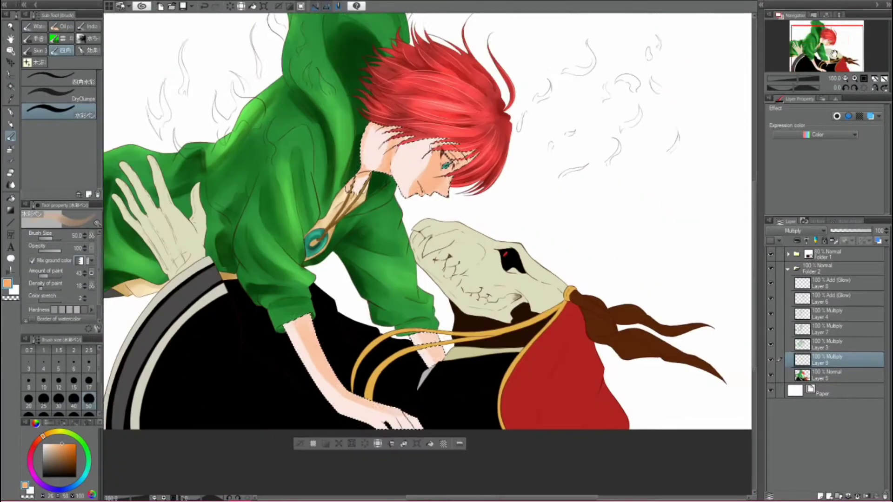
{"action": "left_click", "coordinate": [849, 68]}
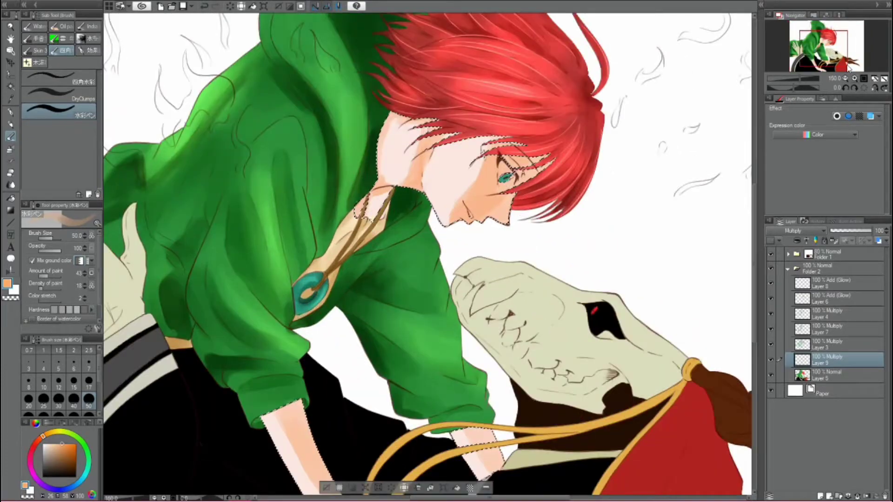
Blend the shading on the face and neck with the Transparent watercolor brush at size 17, adjusting the skin selection with the Selection pen
{"action": "scroll", "coordinate": [340, 18], "scroll_direction": "up", "scroll_amount": 1}
{"action": "left_click", "coordinate": [37, 27]}
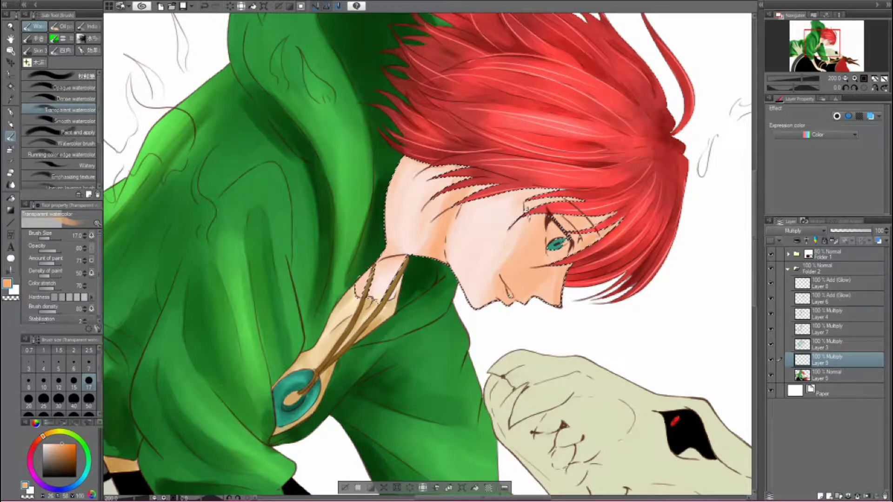
{"action": "key", "text": "m"}
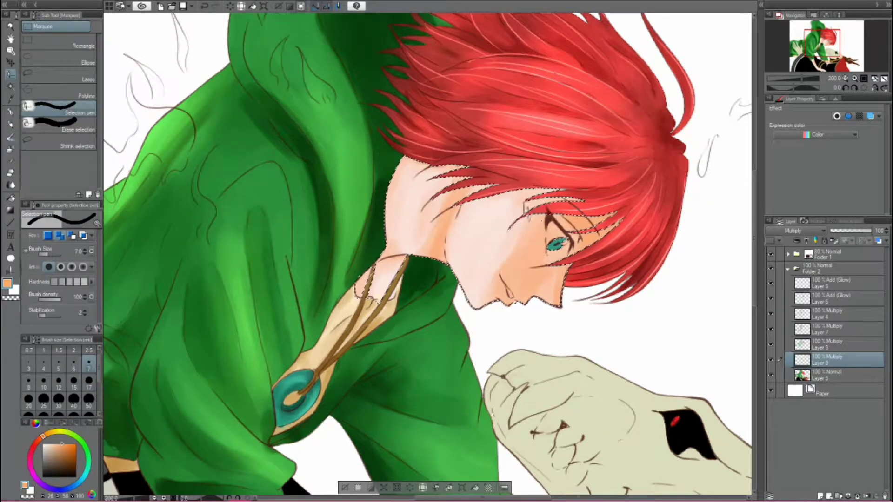
{"action": "left_click", "coordinate": [10, 136]}
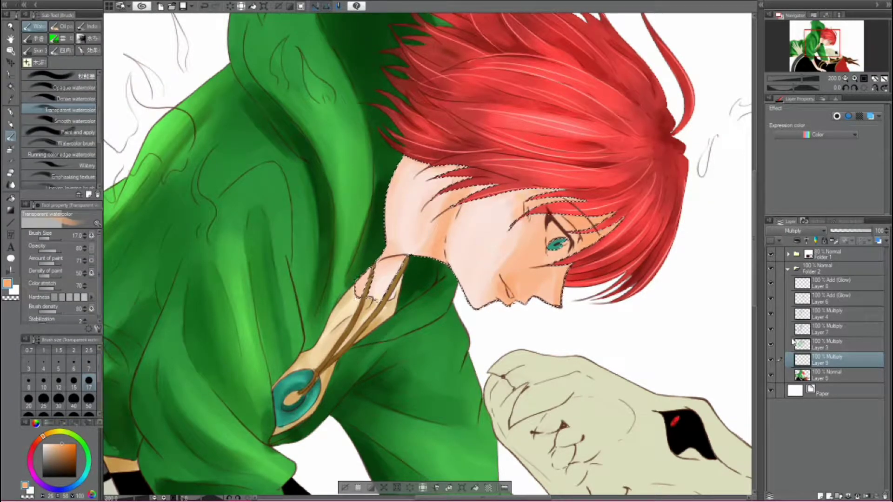
Create a new Multiply layer directly above Layer 9 and deepen the neck shadow in dark brown with the Transparent watercolor brush at size 17
{"action": "left_click", "coordinate": [819, 329]}
{"action": "left_click", "coordinate": [827, 359]}
{"action": "key", "text": "ctrl+shift+n"}
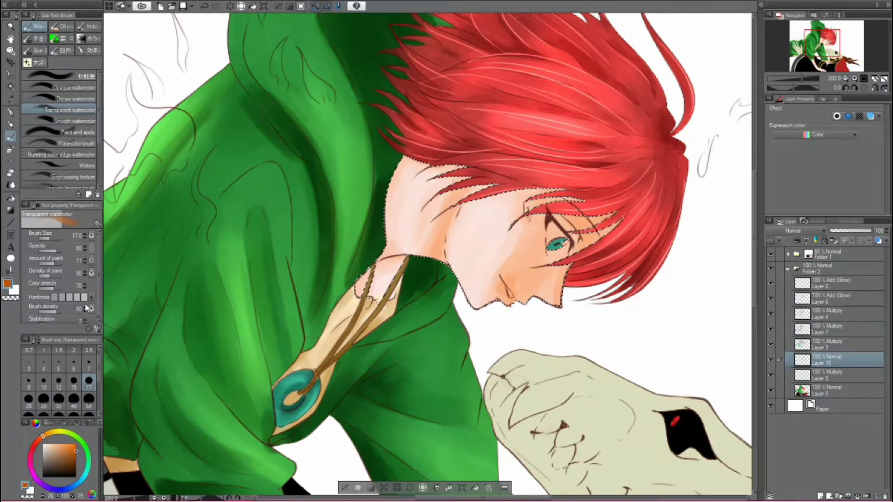
{"action": "left_click", "coordinate": [41, 276]}
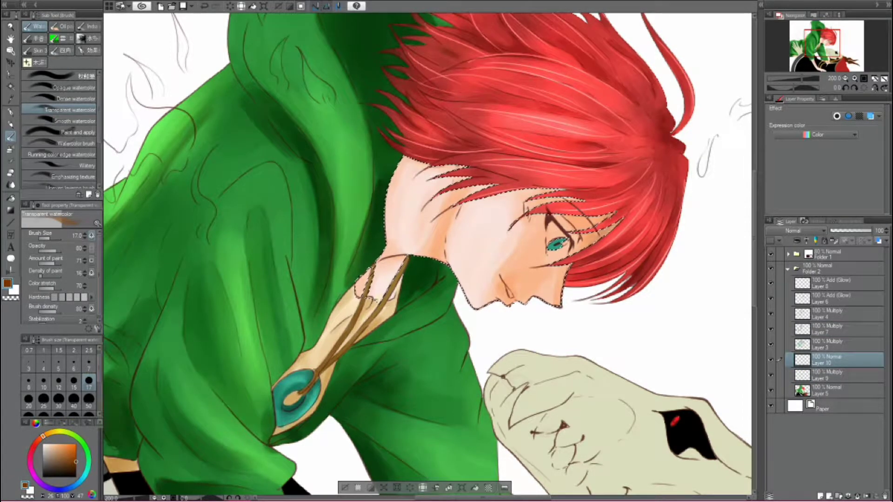
{"action": "left_click", "coordinate": [794, 230]}
{"action": "left_click", "coordinate": [795, 258]}
{"action": "left_click", "coordinate": [89, 363]}
{"action": "left_click", "coordinate": [88, 383]}
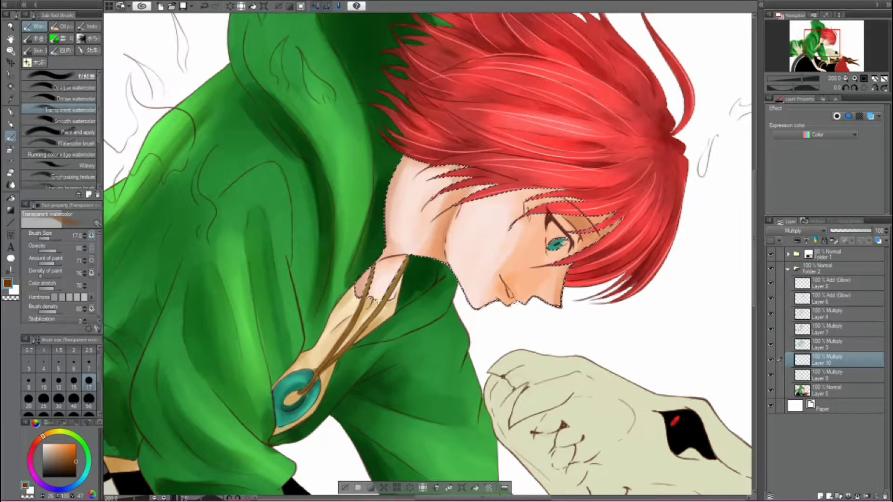
{"action": "key", "text": "ctrl+z"}
{"action": "key", "text": "ctrl+0"}
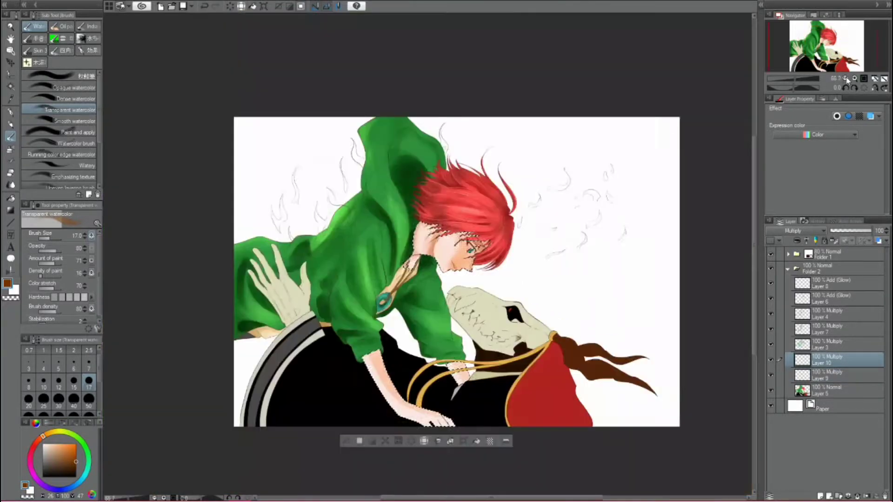
Brighten the cheek and forehead with a pale skin highlight on Layer 8, using the Transparent watercolor brush at size 50
{"action": "scroll", "coordinate": [427, 255], "scroll_direction": "up", "scroll_amount": 3}
{"action": "left_click", "coordinate": [832, 282]}
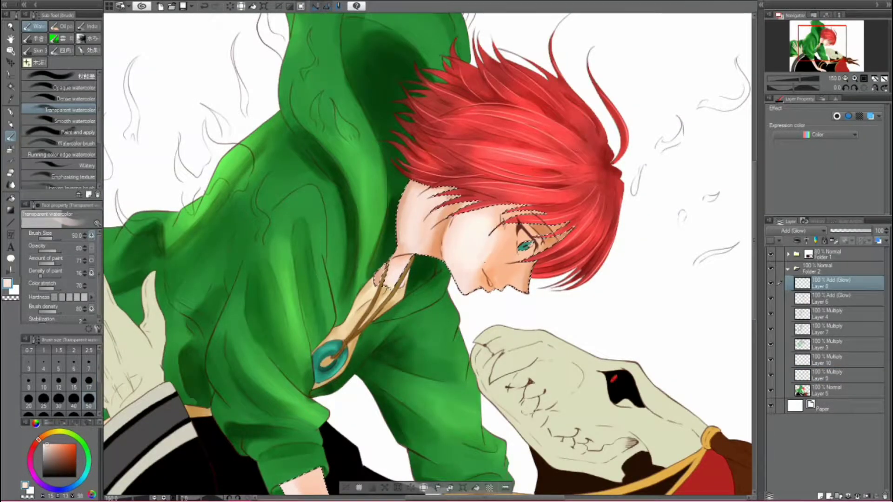
{"action": "left_click", "coordinate": [88, 399]}
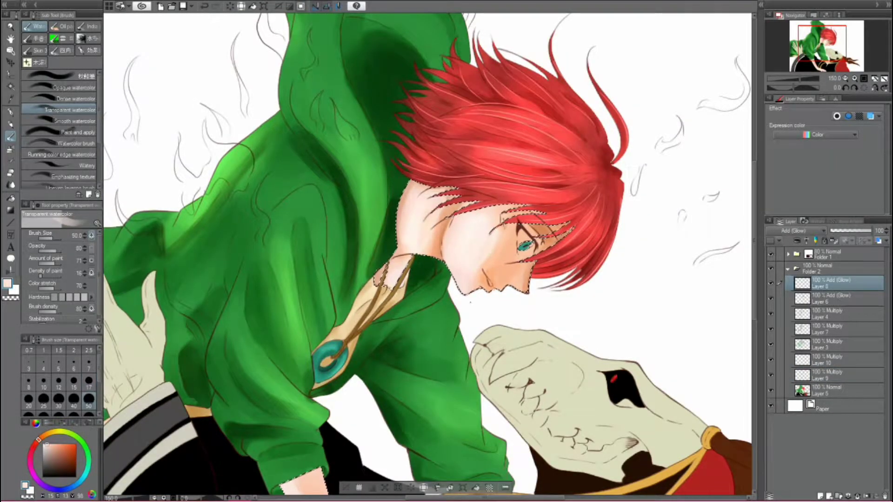
Shade the forearms and hand in orange skin tones on Layers 9 and 10 with the Transparent watercolor brush at sizes 17 and 7
{"action": "scroll", "coordinate": [428, 255], "scroll_direction": "down", "scroll_amount": 4}
{"action": "left_click", "coordinate": [832, 359]}
{"action": "left_click", "coordinate": [59, 446]}
{"action": "left_click", "coordinate": [88, 380]}
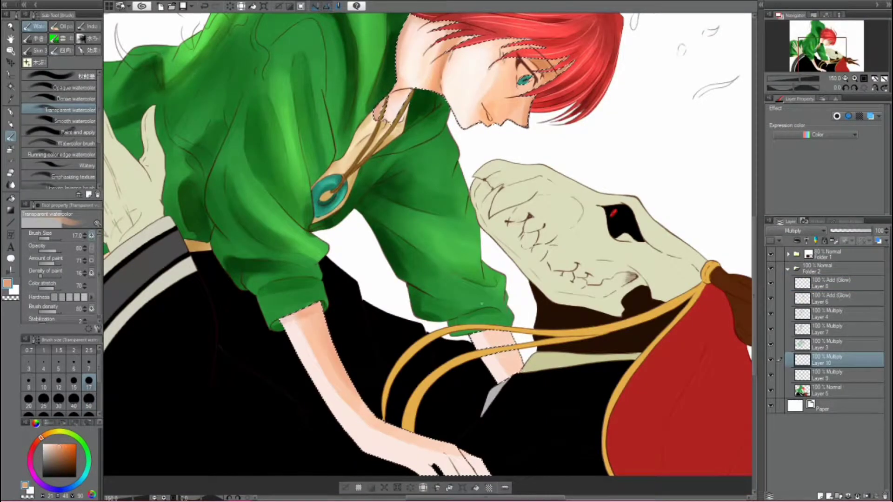
{"action": "left_click", "coordinate": [832, 375]}
{"action": "left_click", "coordinate": [832, 360]}
{"action": "scroll", "coordinate": [428, 256], "scroll_direction": "down", "scroll_amount": 5}
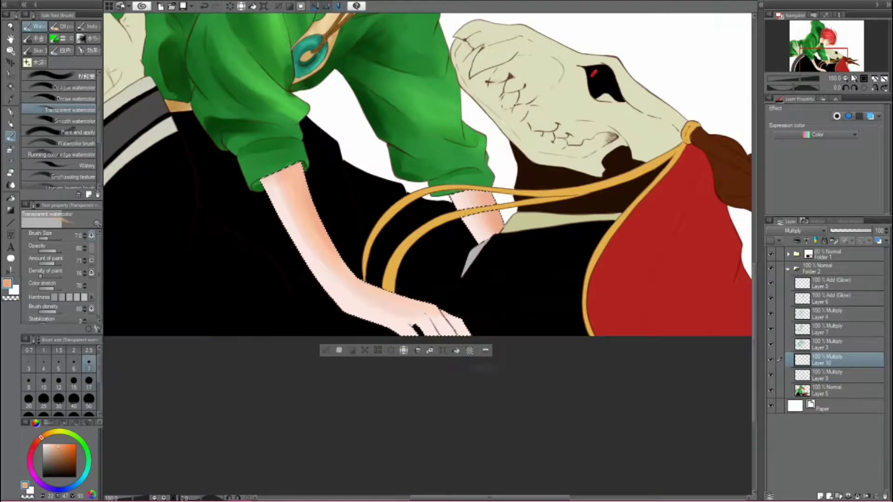
{"action": "left_click", "coordinate": [853, 78]}
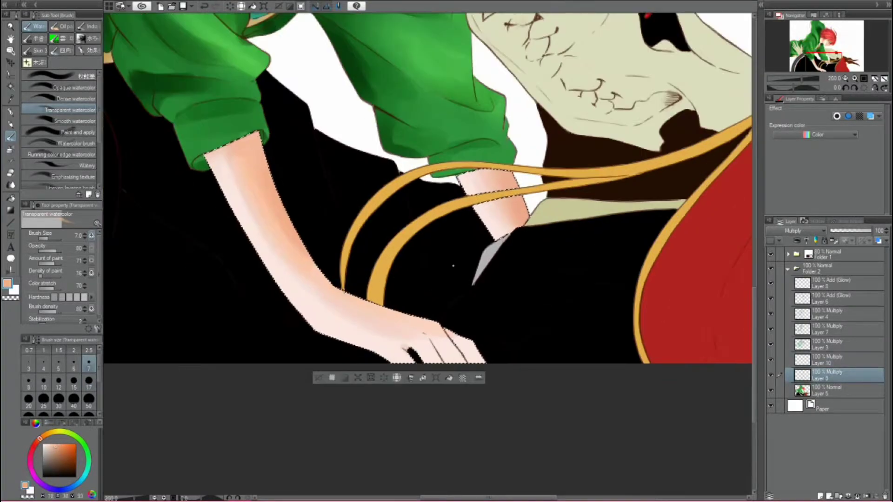
{"action": "left_click", "coordinate": [844, 79]}
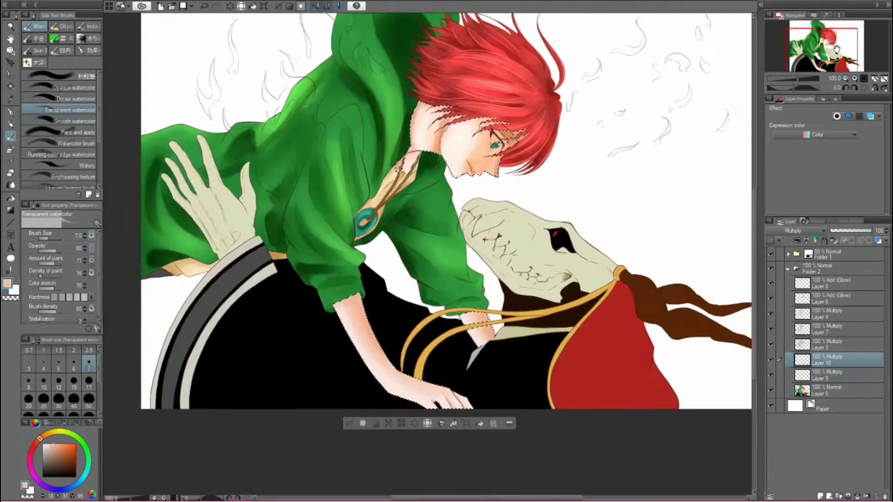
{"action": "left_click", "coordinate": [845, 78]}
Touch up the teal iris on Layer 5 and the dark eye lines on Layer 2 with the G-pen at size 7
{"action": "left_click", "coordinate": [832, 282]}
{"action": "key", "text": "ctrl+plus"}
{"action": "key", "text": "ctrl+plus"}
{"action": "key", "text": "ctrl+plus"}
{"action": "key", "text": "ctrl+plus"}
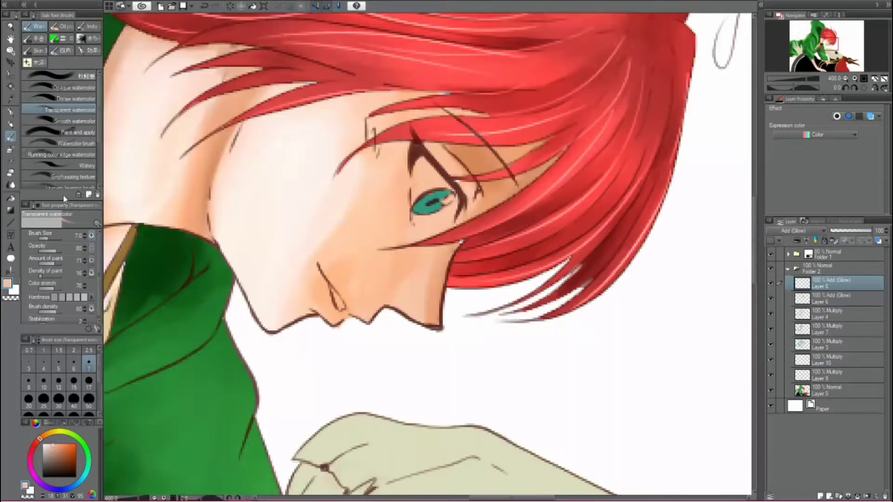
{"action": "key", "text": "p"}
{"action": "left_click", "coordinate": [790, 374]}
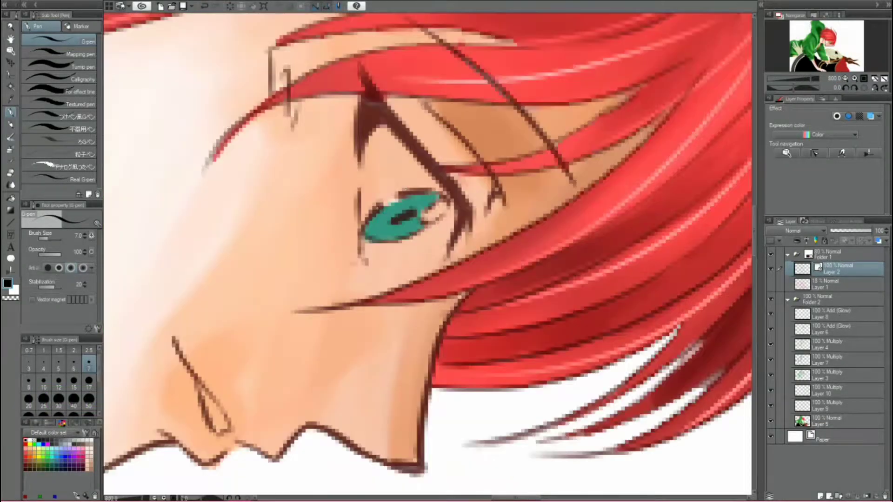
{"action": "left_click", "coordinate": [803, 421]}
{"action": "left_click", "coordinate": [391, 203], "text": "alt"}
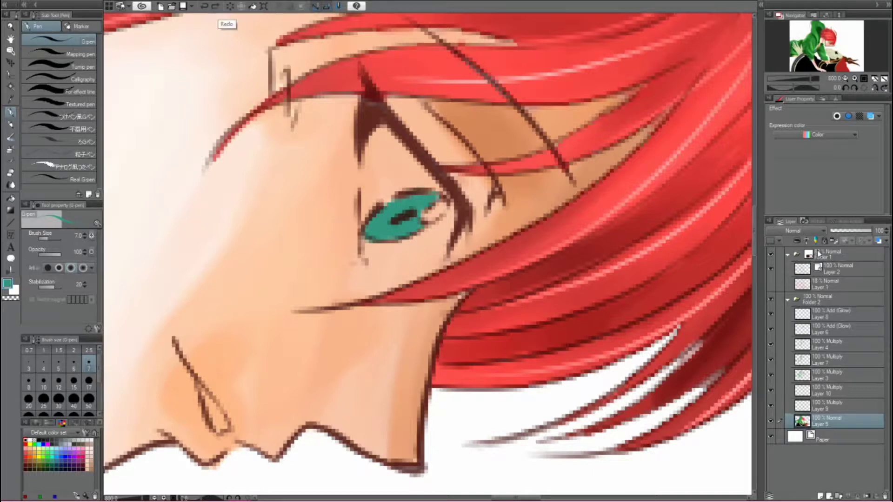
{"action": "left_click", "coordinate": [823, 271]}
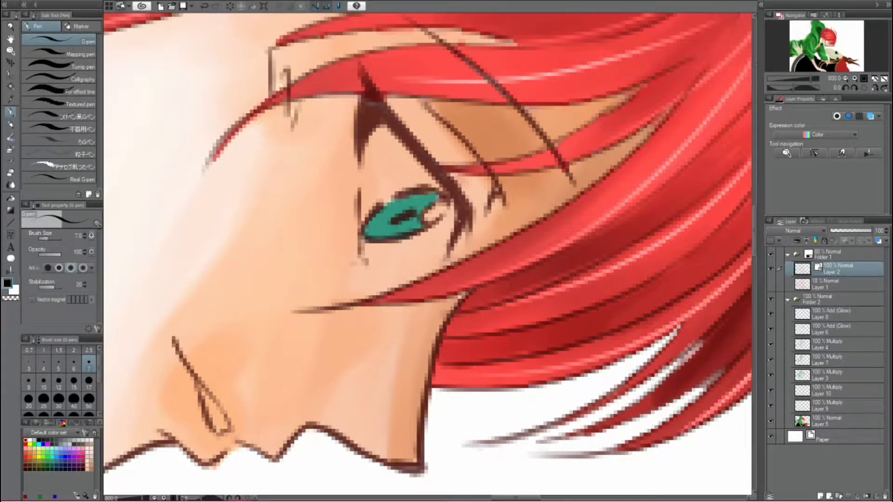
Select the teal iris on Layer 5 and shade it with dark teal on Multiply Layer 3 using the G-pen
{"action": "left_click", "coordinate": [803, 421], "text": "ctrl"}
{"action": "left_click", "coordinate": [832, 374]}
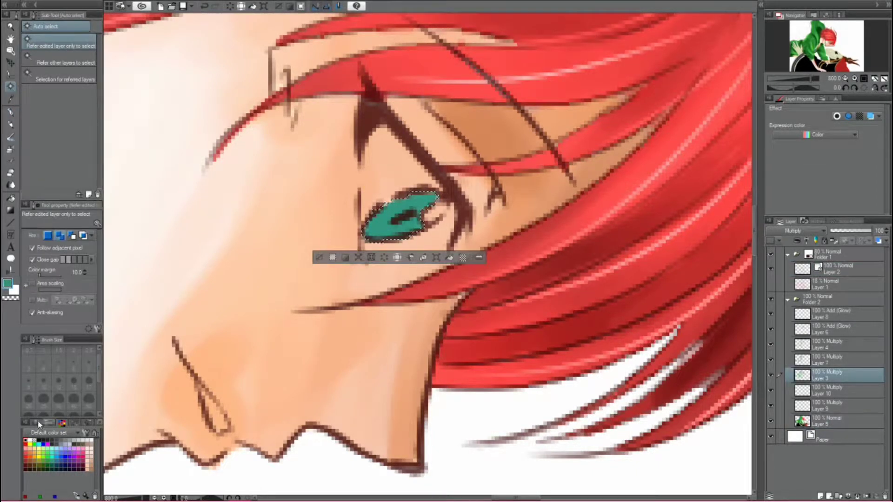
{"action": "left_click", "coordinate": [35, 423]}
{"action": "left_click_drag", "start_coordinate": [407, 206], "coordinate": [409, 227]}
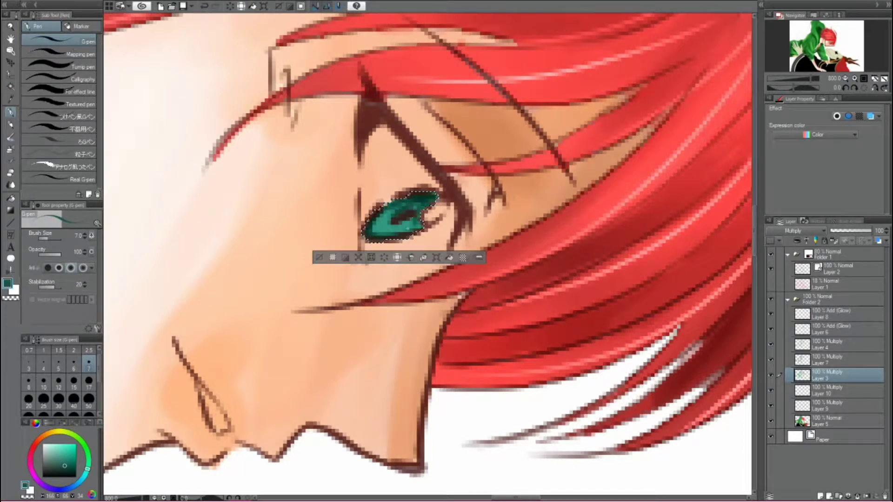
Add light teal glints to the iris on Add (Glow) Layer 6 and clear the selection
{"action": "left_click", "coordinate": [832, 328]}
{"action": "left_click", "coordinate": [64, 451]}
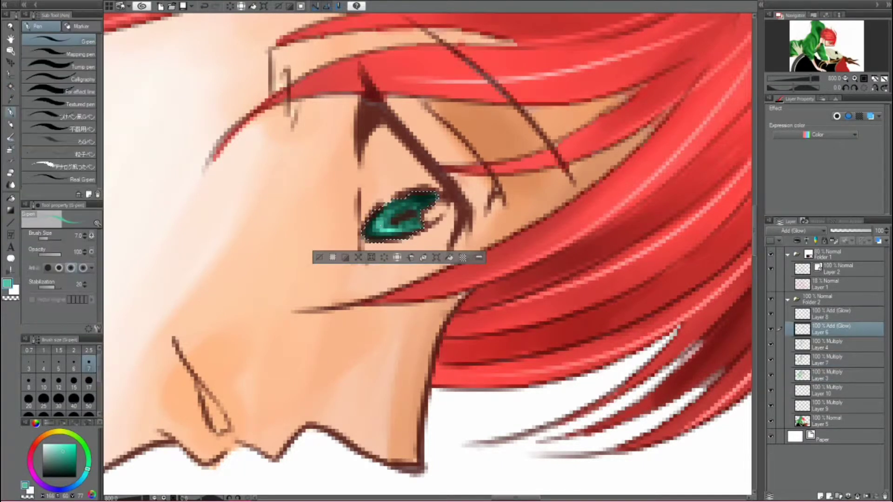
{"action": "key", "text": "ctrl+d"}
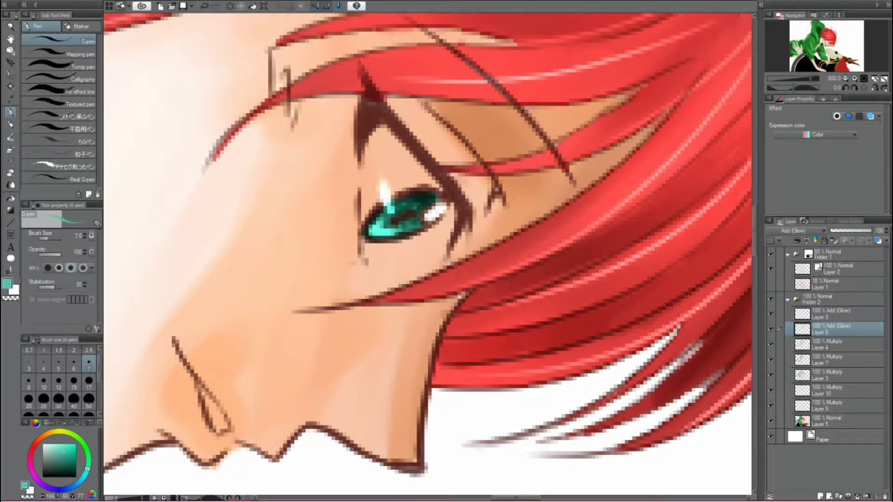
Whiten the eyeball with the Transparent watercolor brush at size 7 on Layer 8 and on a new Add (Glow) layer above it
{"action": "left_click", "coordinate": [821, 314]}
{"action": "key", "text": "b"}
{"action": "left_click", "coordinate": [88, 350]}
{"action": "mouse_move", "coordinate": [367, 139]}
{"action": "left_mouse_down"}
{"action": "mouse_move", "coordinate": [377, 178]}
{"action": "mouse_move", "coordinate": [370, 214]}
{"action": "mouse_move", "coordinate": [400, 162]}
{"action": "mouse_move", "coordinate": [428, 189]}
{"action": "left_mouse_up"}
{"action": "left_click", "coordinate": [89, 365]}
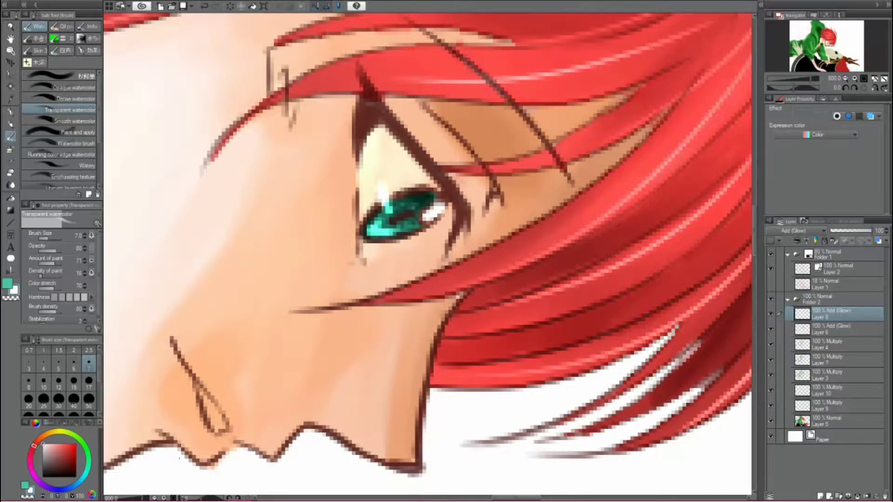
{"action": "key", "text": "ctrl+shift+n"}
{"action": "mouse_move", "coordinate": [382, 130]}
{"action": "left_mouse_down"}
{"action": "mouse_move", "coordinate": [404, 163]}
{"action": "mouse_move", "coordinate": [386, 209]}
{"action": "left_mouse_up"}
{"action": "left_click_drag", "start_coordinate": [405, 170], "coordinate": [424, 181]}
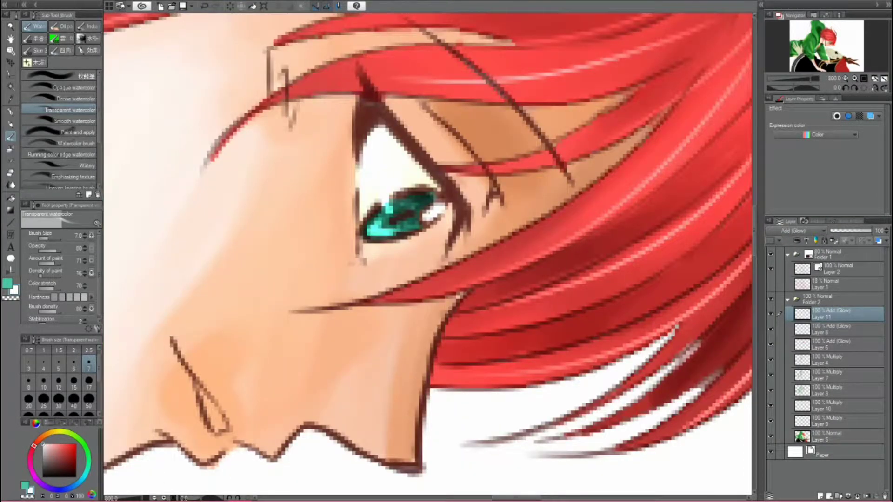
Paint the open mouth white on Layer 11 with the G-pen at size 7 and switch to the Soft eraser for cleanup
{"action": "scroll", "coordinate": [427, 254], "scroll_direction": "down", "scroll_amount": 3}
{"action": "key", "text": "["}
{"action": "left_click_drag", "start_coordinate": [232, 291], "coordinate": [256, 328]}
{"action": "key", "text": "p"}
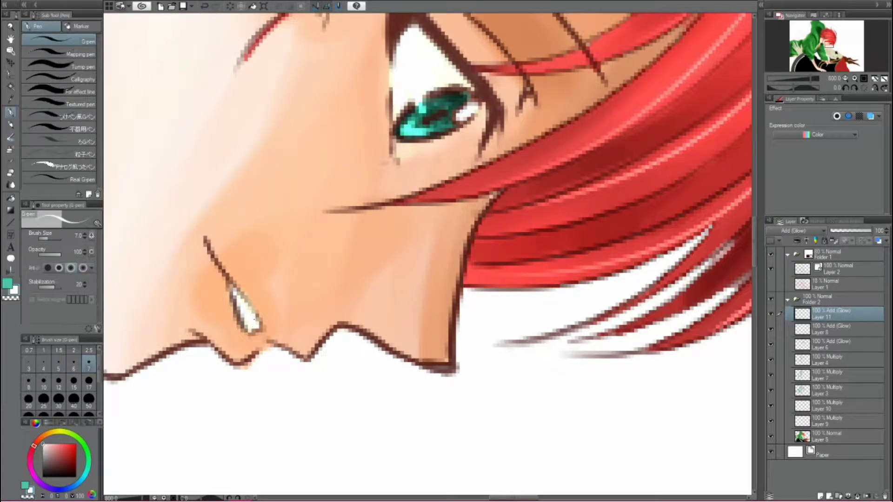
{"action": "scroll", "coordinate": [428, 253], "scroll_direction": "up", "scroll_amount": 3}
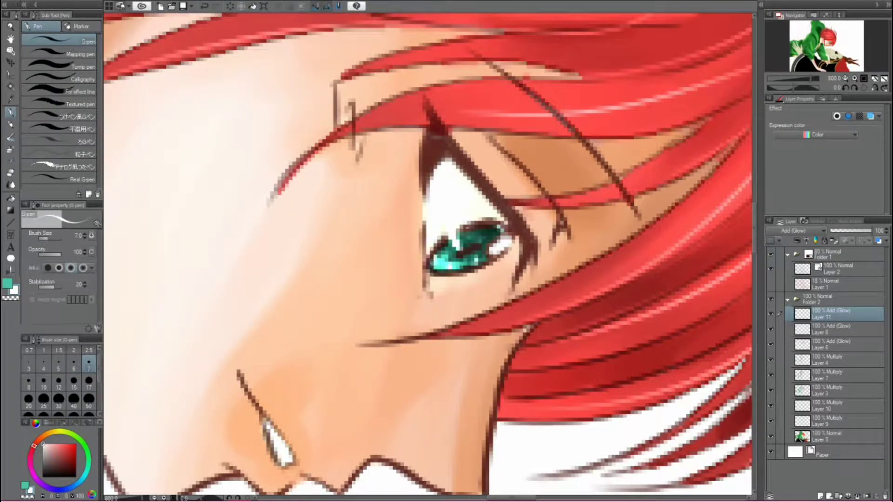
{"action": "key", "text": "b"}
{"action": "left_click", "coordinate": [10, 172]}
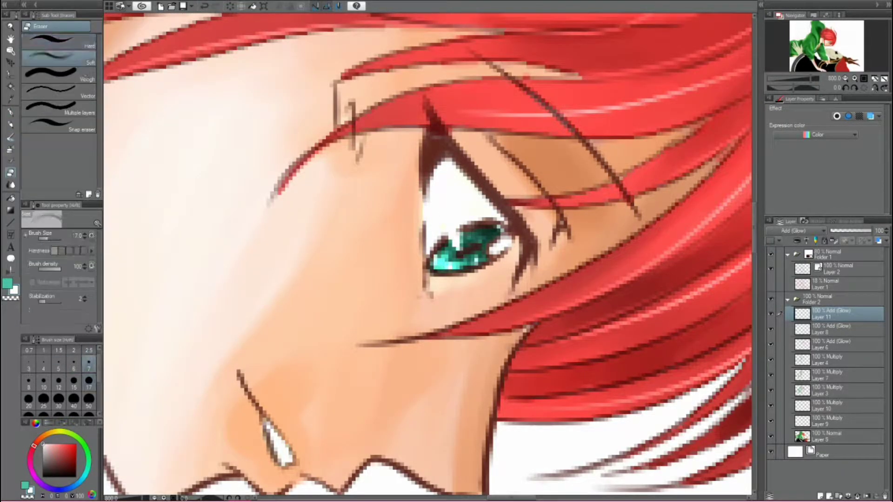
Erase the corner of the mouth line on Layer 2 with the Hard eraser at size 17 and redraw it with the G-pen at size 7
{"action": "key", "text": "ctrl+0"}
{"action": "key", "text": "ctrl+plus"}
{"action": "key", "text": "ctrl+plus"}
{"action": "left_click", "coordinate": [89, 44]}
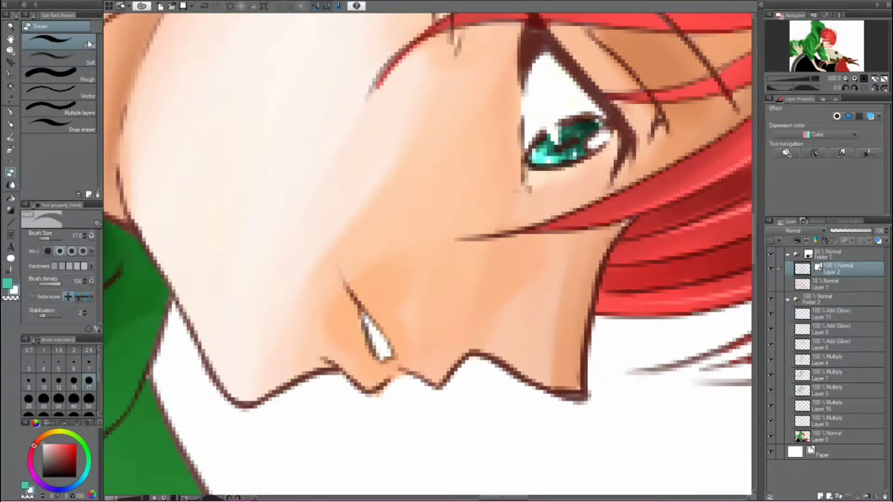
{"action": "key", "text": "p"}
{"action": "left_click", "coordinate": [61, 423]}
{"action": "left_click_drag", "start_coordinate": [351, 279], "coordinate": [361, 312]}
{"action": "key", "text": "ctrl+0"}
{"action": "key", "text": "ctrl+plus"}
{"action": "key", "text": "ctrl+plus"}
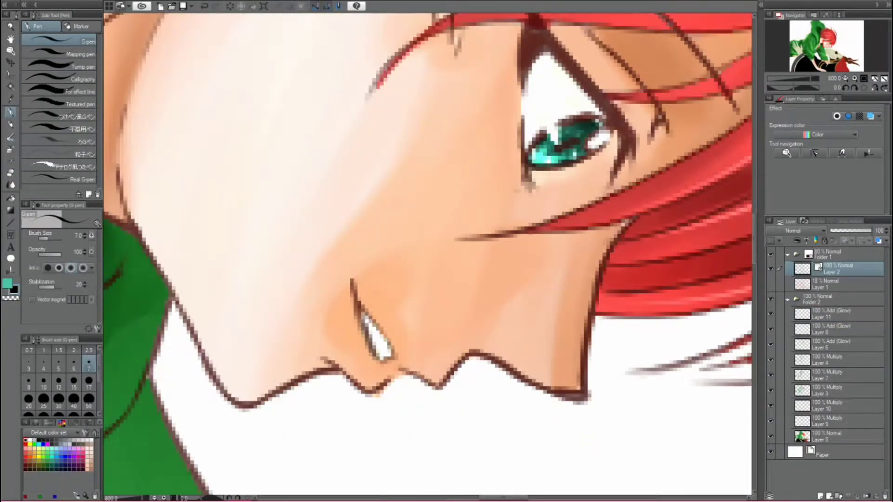
{"action": "key", "text": "ctrl+minus"}
{"action": "key", "text": "ctrl+plus"}
{"action": "key", "text": "ctrl+0"}
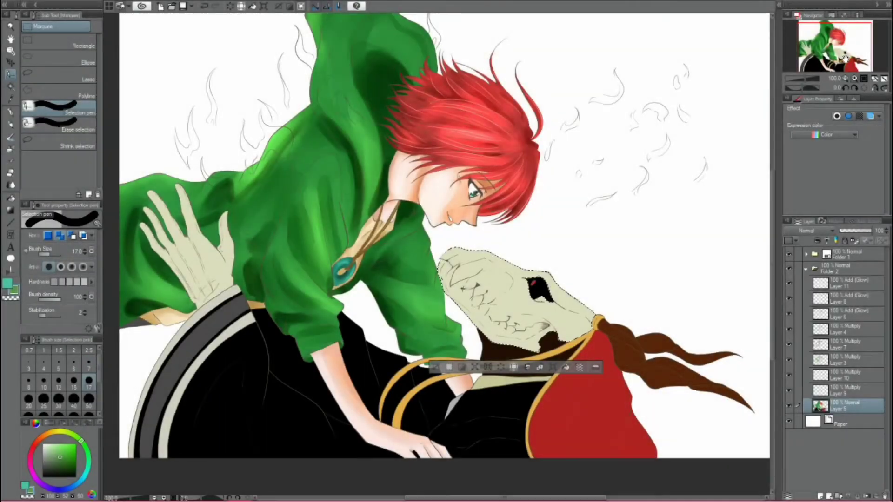
Paint olive shading on the selected skull on Layer 9, around the cheekbone behind the eye socket, with the Transparent watercolor brush at sizes 15 and 7
{"action": "key", "text": "ctrl+plus"}
{"action": "key", "text": "b"}
{"action": "left_click", "coordinate": [846, 390]}
{"action": "key", "text": "ctrl+plus"}
{"action": "left_click", "coordinate": [53, 461]}
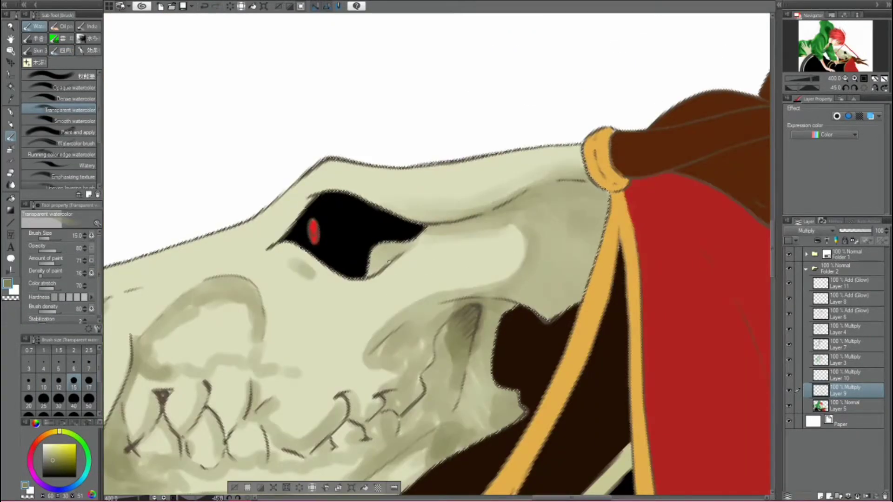
{"action": "left_click_drag", "start_coordinate": [458, 214], "coordinate": [509, 188]}
{"action": "left_click_drag", "start_coordinate": [464, 224], "coordinate": [520, 279]}
{"action": "left_click", "coordinate": [89, 369]}
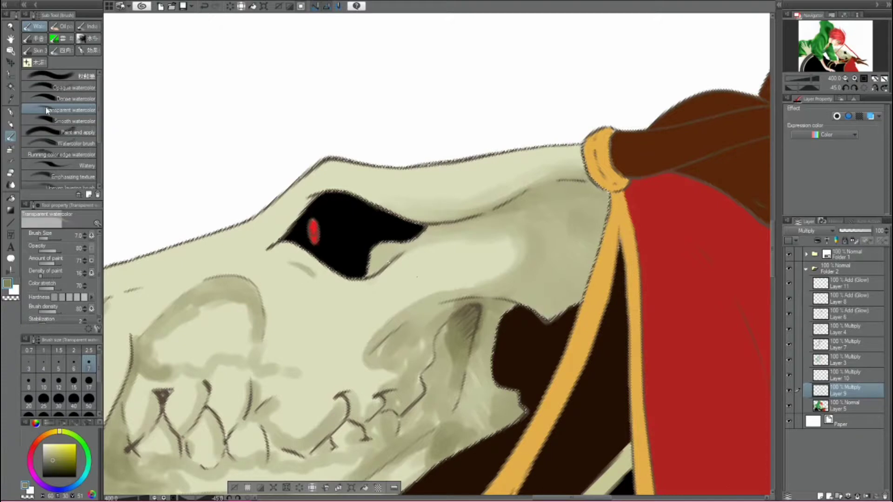
Shade the skull's jaw hinge, lower jaw and front fangs in olive with the Transparent watercolor brush at sizes 12 and 10
{"action": "left_click", "coordinate": [58, 381]}
{"action": "mouse_move", "coordinate": [414, 307]}
{"action": "left_mouse_down"}
{"action": "mouse_move", "coordinate": [451, 339]}
{"action": "mouse_move", "coordinate": [484, 428]}
{"action": "left_mouse_up"}
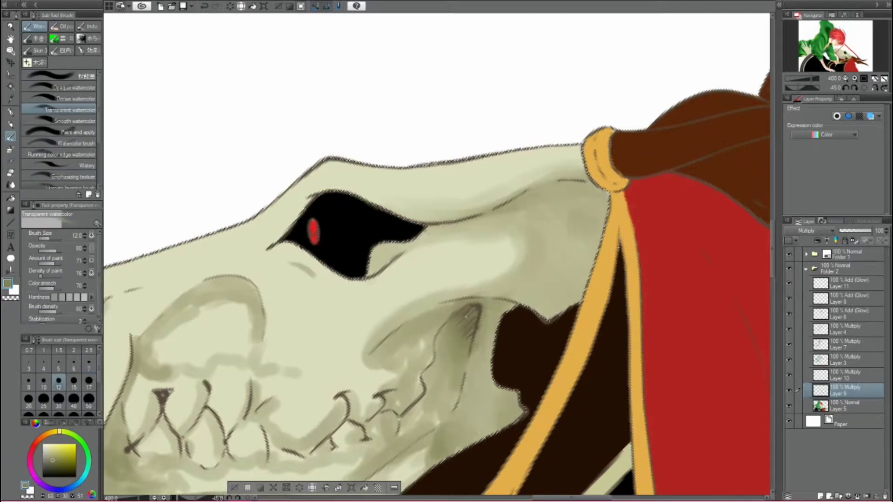
{"action": "scroll", "coordinate": [437, 255], "scroll_direction": "down", "scroll_amount": 3}
{"action": "left_click_drag", "start_coordinate": [411, 302], "coordinate": [423, 372]}
{"action": "left_click_drag", "start_coordinate": [419, 256], "coordinate": [592, 245]}
{"action": "left_click", "coordinate": [43, 380]}
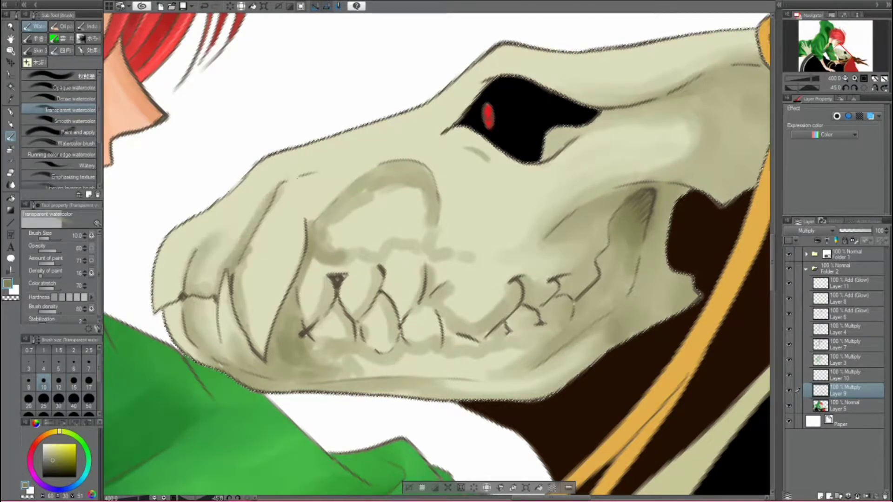
Blend the olive shading inside the skull's snout hollow and along the gum line, using brush sizes 17 and 7
{"action": "left_click", "coordinate": [88, 380]}
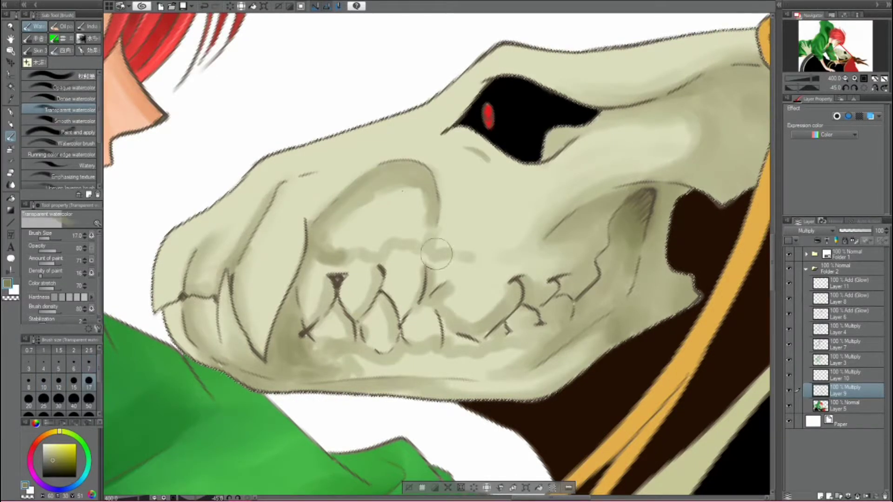
{"action": "left_click", "coordinate": [91, 366]}
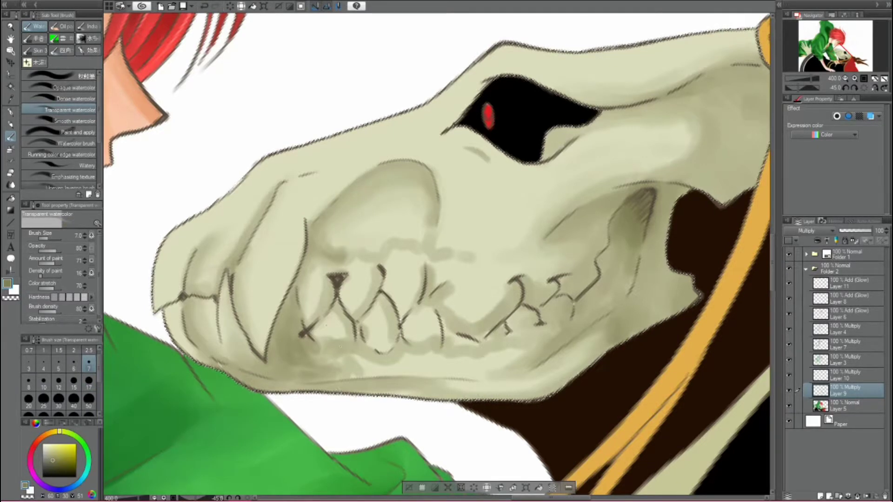
{"action": "left_click", "coordinate": [88, 380]}
{"action": "mouse_move", "coordinate": [385, 249]}
{"action": "left_mouse_down"}
{"action": "mouse_move", "coordinate": [459, 335]}
{"action": "mouse_move", "coordinate": [502, 354]}
{"action": "mouse_move", "coordinate": [551, 302]}
{"action": "left_mouse_up"}
{"action": "left_click", "coordinate": [89, 366]}
{"action": "mouse_move", "coordinate": [293, 251]}
{"action": "left_mouse_down"}
{"action": "mouse_move", "coordinate": [274, 346]}
{"action": "mouse_move", "coordinate": [214, 331]}
{"action": "left_mouse_up"}
Touch up the bone base color around the teeth on Layer 5 and darken the shading near the back teeth on Layer 9
{"action": "left_click", "coordinate": [847, 405]}
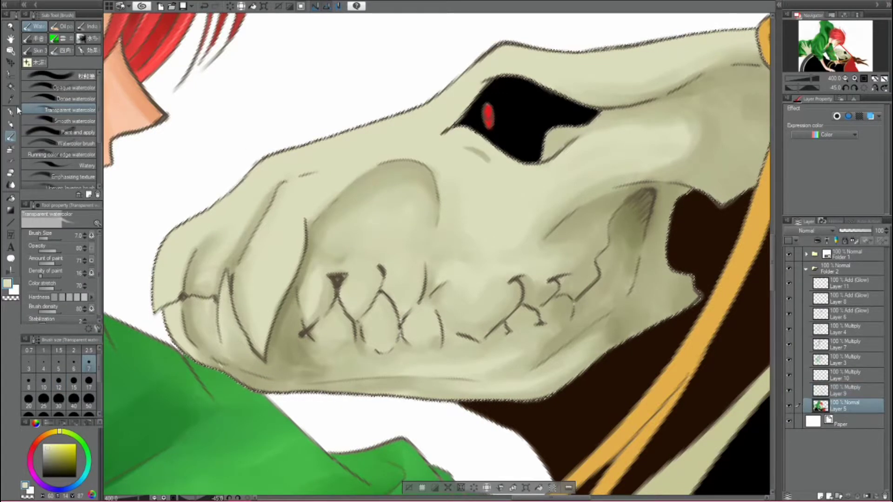
{"action": "key", "text": "p"}
{"action": "left_click", "coordinate": [832, 391]}
{"action": "key", "text": "b"}
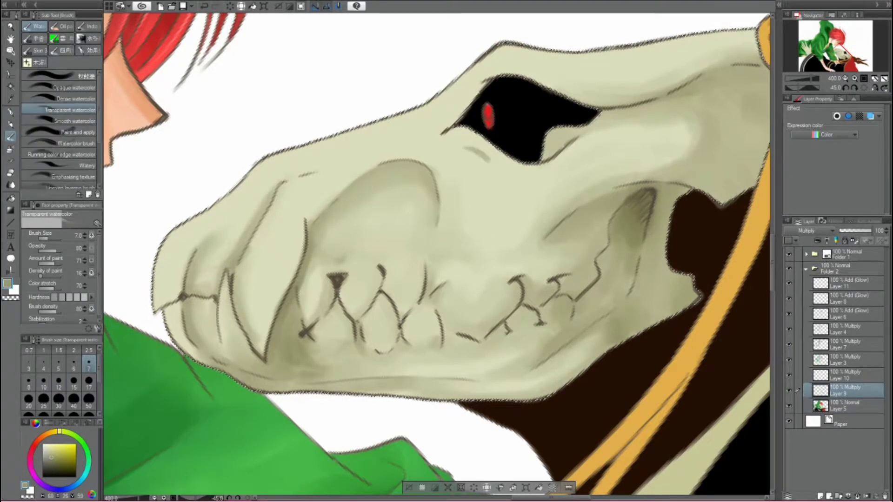
{"action": "left_click_drag", "start_coordinate": [457, 327], "coordinate": [502, 342]}
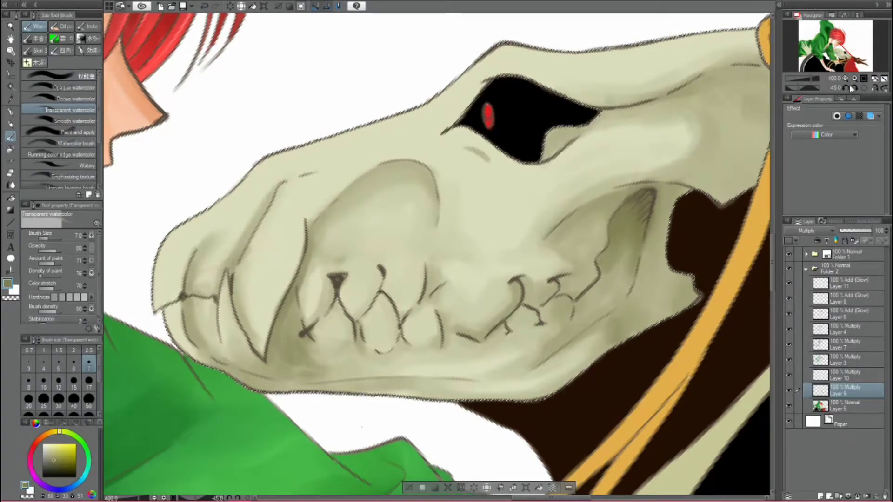
Airbrush soft glow highlights onto the bone of the skull on Layer 8 with the Soft airbrush at size 50
{"action": "key", "text": "minus"}
{"action": "left_click", "coordinate": [832, 298]}
{"action": "key", "text": "b"}
{"action": "key", "text": "ctrl+minus"}
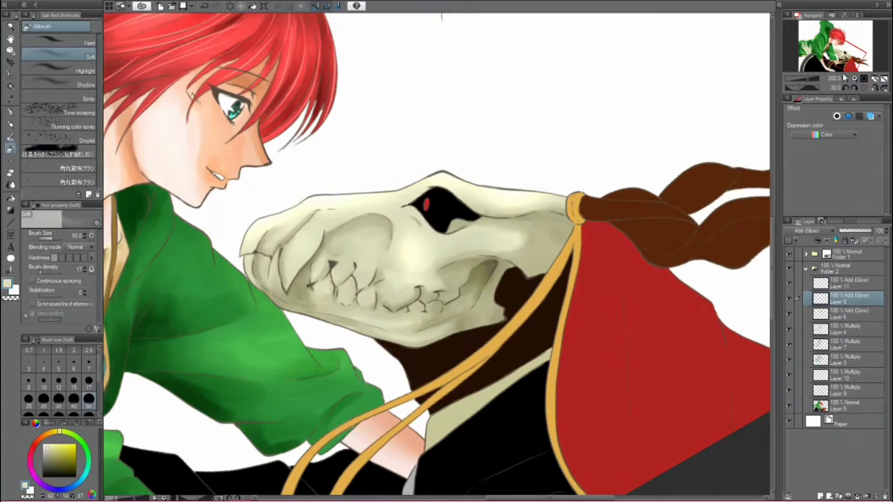
Paint a pale glint on the red pupil in the skull's eye socket on Layer 11, using the G-pen at size 7
{"action": "key", "text": "ctrl+plus"}
{"action": "key", "text": "ctrl+plus"}
{"action": "key", "text": "alt+bracketright"}
{"action": "key", "text": "p"}
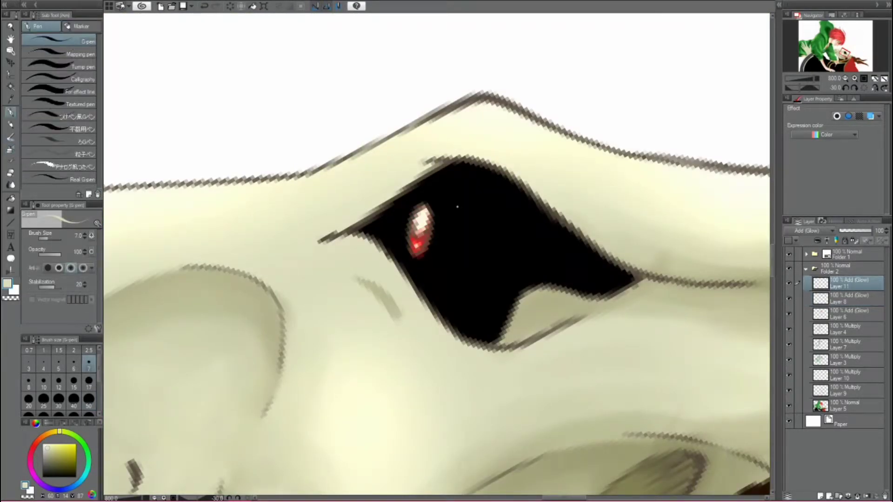
{"action": "key", "text": "ctrl+alt+0"}
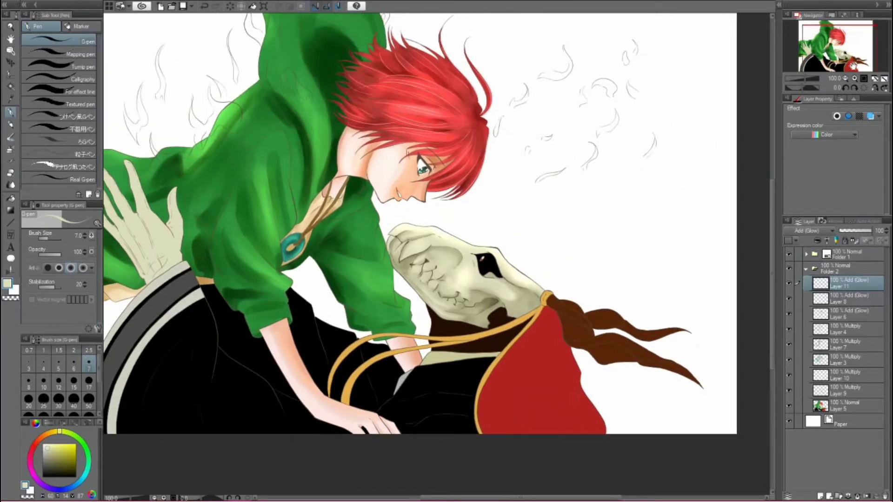
Patch base-color gaps on Layer 5 around the green sleeve and black garment, using Fill and the black G-pen at size 17
{"action": "key", "text": "ctrl+minus"}
{"action": "left_click", "coordinate": [846, 406]}
{"action": "key", "text": "g"}
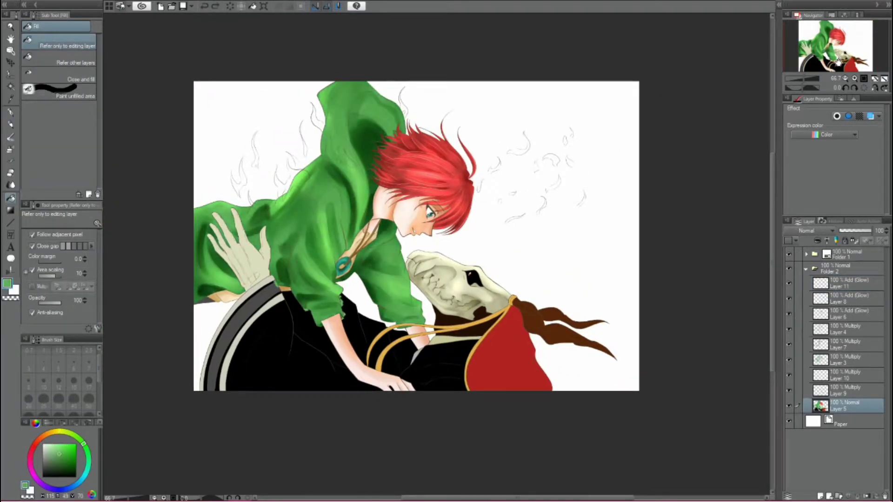
{"action": "key", "text": "ctrl+plus"}
{"action": "key", "text": "ctrl+plus"}
{"action": "key", "text": "p"}
{"action": "key", "text": "ctrl+plus"}
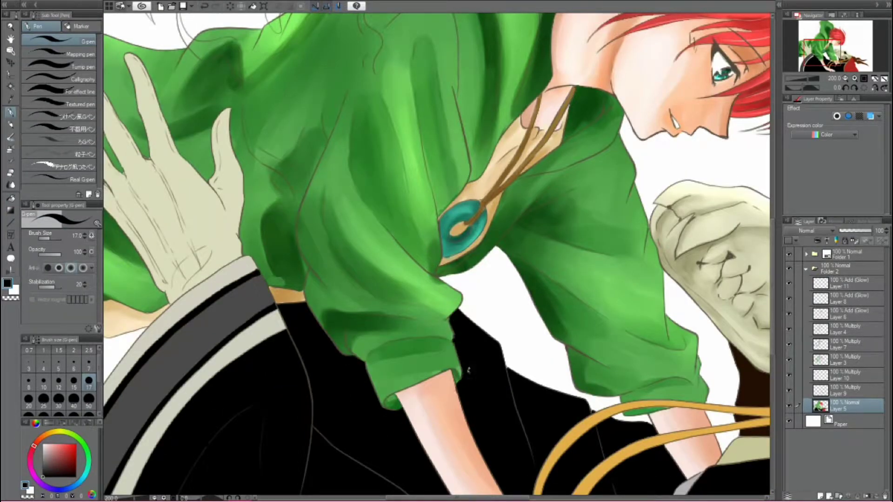
{"action": "key", "text": "ctrl+minus"}
{"action": "key", "text": "ctrl+minus"}
Select the bone-colored hand on Layer 5 and shade its palm and wrist in olive on Layer 9 with a watercolor brush at size 17
{"action": "key", "text": "ctrl+plus"}
{"action": "key", "text": "w"}
{"action": "key", "text": "ctrl+plus"}
{"action": "left_click", "coordinate": [242, 302]}
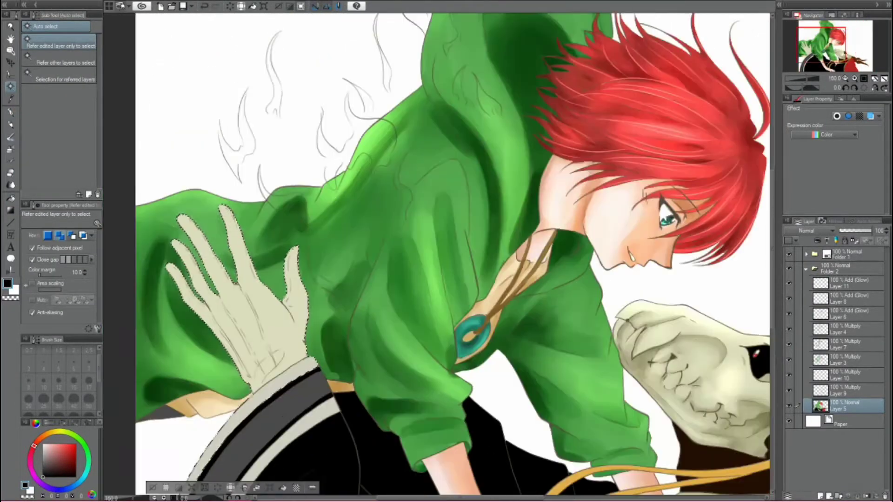
{"action": "key", "text": "b"}
{"action": "mouse_move", "coordinate": [253, 372]}
{"action": "left_mouse_down"}
{"action": "mouse_move", "coordinate": [281, 368]}
{"action": "mouse_move", "coordinate": [248, 355]}
{"action": "left_mouse_up"}
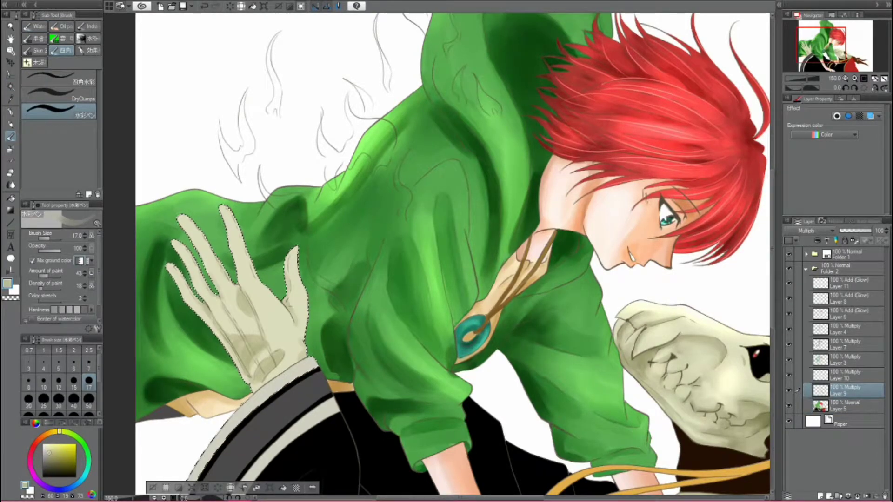
{"action": "left_click", "coordinate": [37, 26]}
{"action": "left_click_drag", "start_coordinate": [214, 242], "coordinate": [186, 303]}
Airbrush glow onto the bone-colored hand on Layer 11 at size 50, and refine its shading on Layer 9 with Transparent watercolor at size 17
{"action": "left_click", "coordinate": [847, 282]}
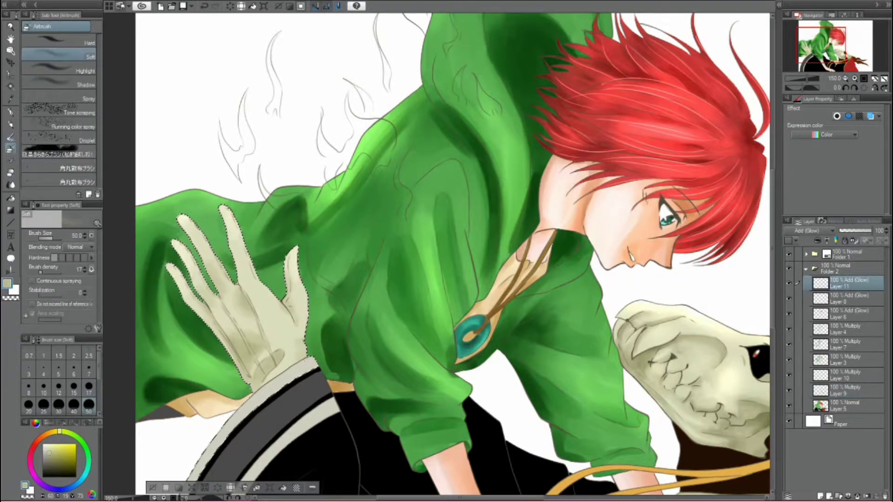
{"action": "scroll", "coordinate": [358, 200], "scroll_direction": "down", "scroll_amount": 2}
{"action": "left_click", "coordinate": [846, 391]}
{"action": "key", "text": "e"}
{"action": "key", "text": "b"}
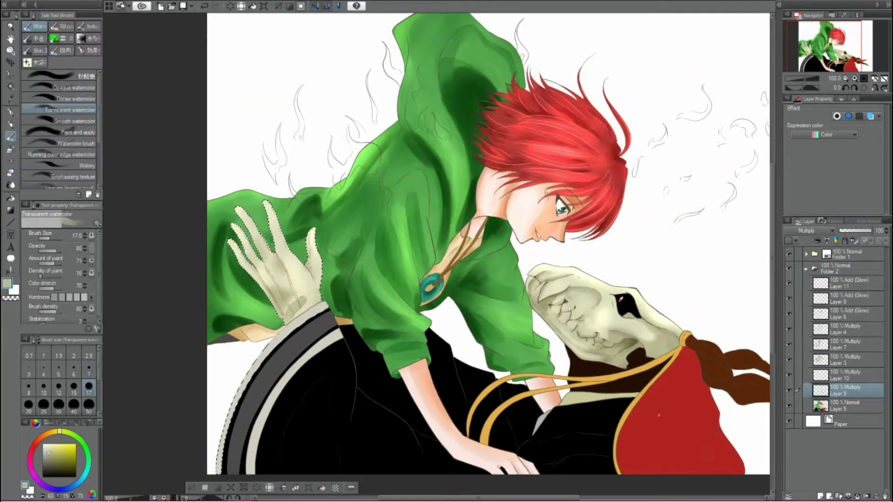
{"action": "left_click_drag", "start_coordinate": [325, 279], "coordinate": [284, 254]}
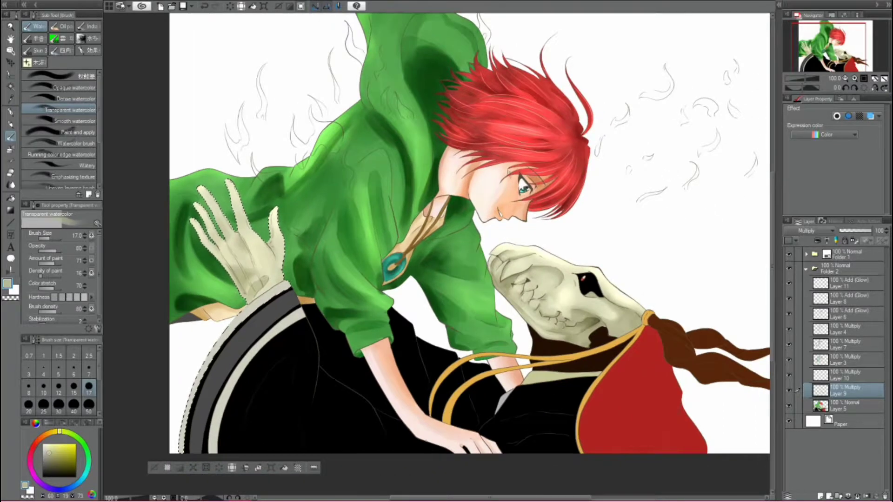
Shade the pale trim bands along the black garment on Layer 9 with the Soft airbrush at size 50
{"action": "key", "text": "b"}
{"action": "key", "text": "ctrl+d"}
{"action": "key", "text": "alt+bracketleft"}
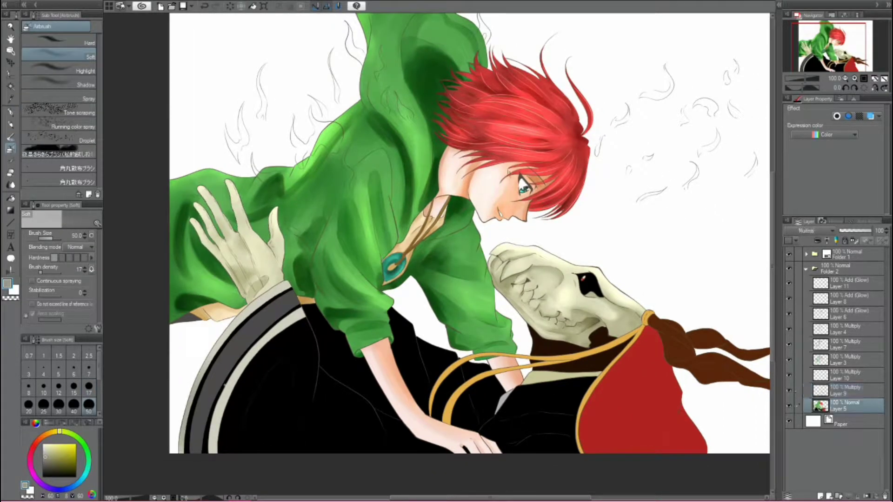
{"action": "key", "text": "ctrl+z"}
{"action": "key", "text": "alt+bracketright"}
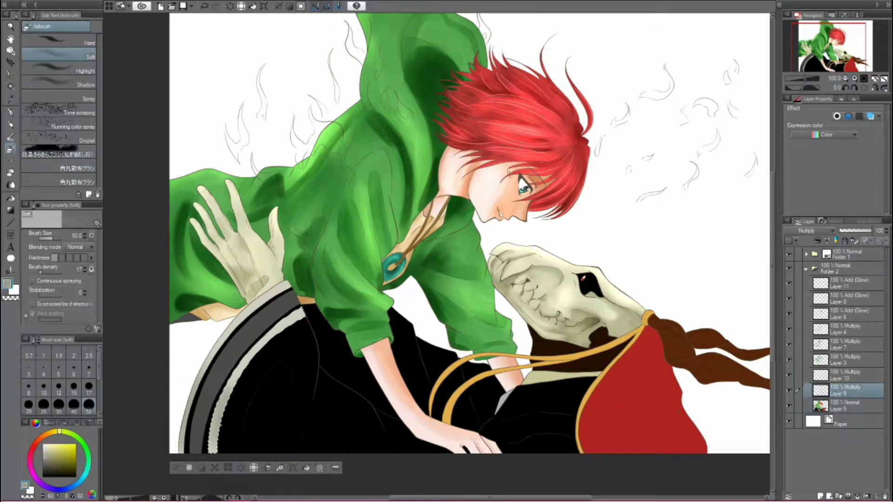
Select the garment's gray band and draw a pale crisscross lattice along it on Layer 11 with the G-pen at size 2.5
{"action": "key", "text": "alt+bracketleft"}
{"action": "key", "text": "w"}
{"action": "left_click", "coordinate": [866, 289]}
{"action": "key", "text": "p"}
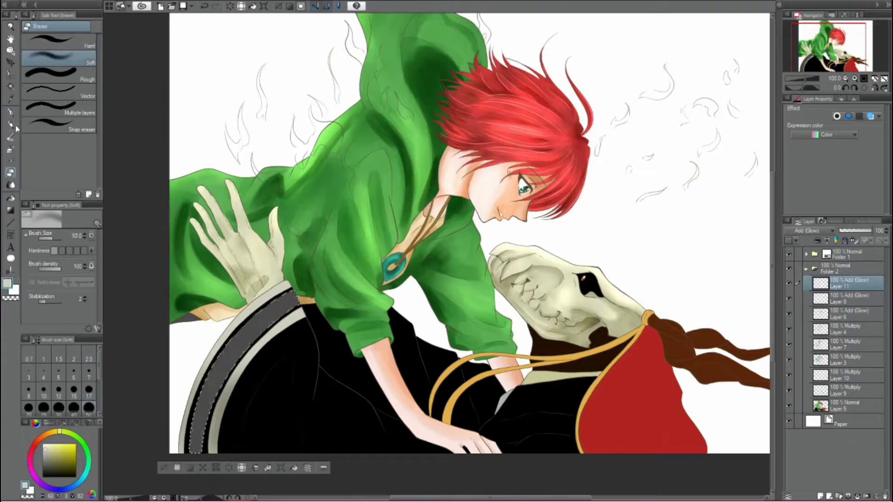
{"action": "key", "text": "asciicircum"}
{"action": "mouse_move", "coordinate": [285, 255]}
{"action": "left_mouse_down"}
{"action": "mouse_move", "coordinate": [178, 334]}
{"action": "mouse_move", "coordinate": [153, 374]}
{"action": "left_mouse_up"}
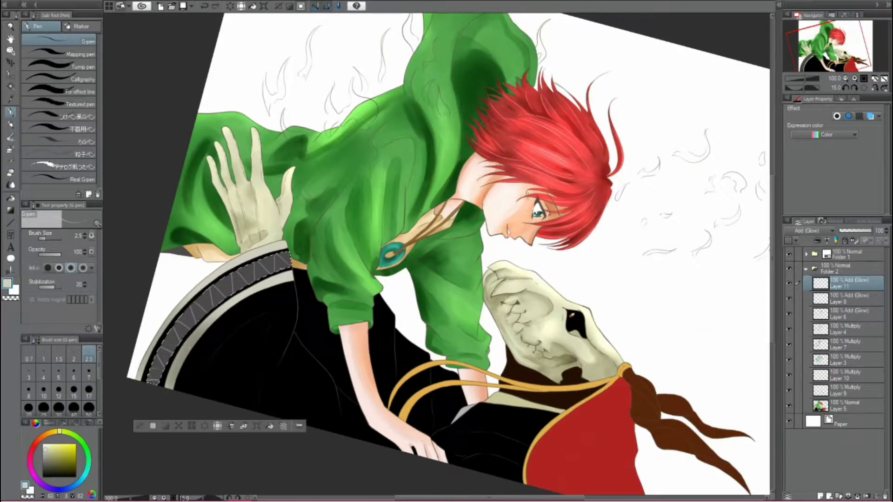
{"action": "key", "text": "at"}
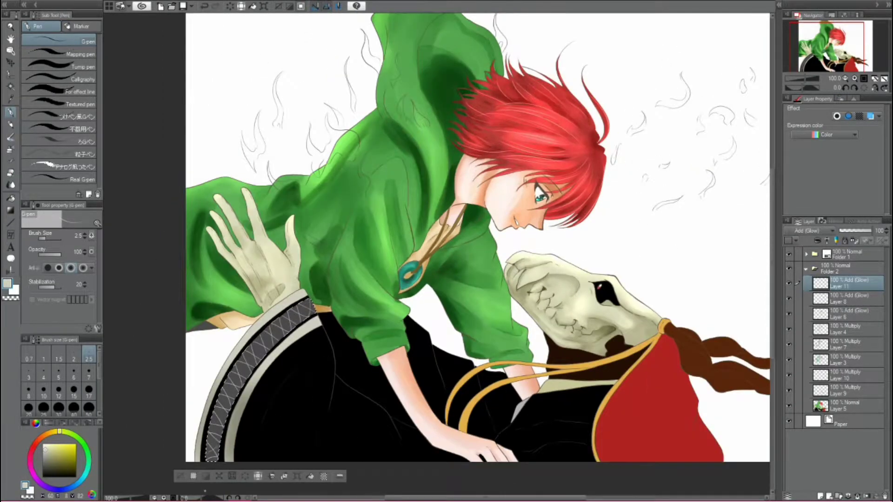
{"action": "key", "text": "b"}
{"action": "key", "text": "ctrl+d"}
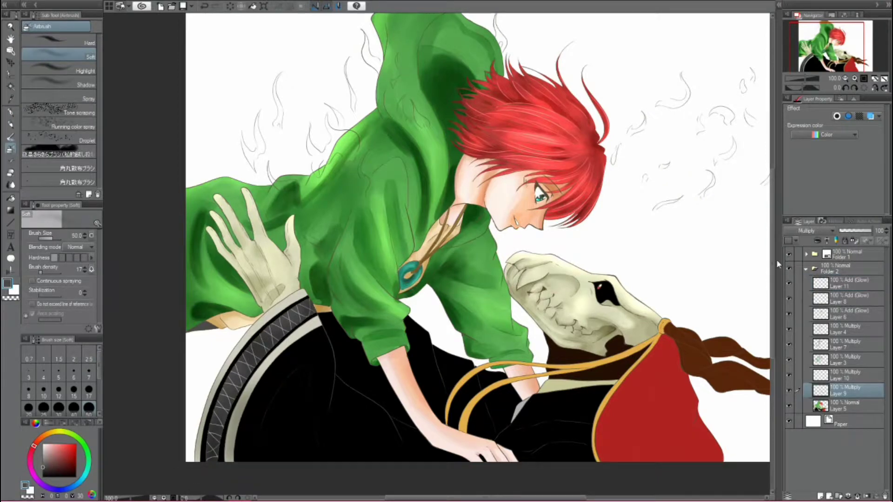
Select the black garment on Layer 5 and paint gray fold highlights on Layer 8 with the watercolor pen at size 25
{"action": "left_click", "coordinate": [846, 406]}
{"action": "left_click", "coordinate": [817, 389], "text": "ctrl"}
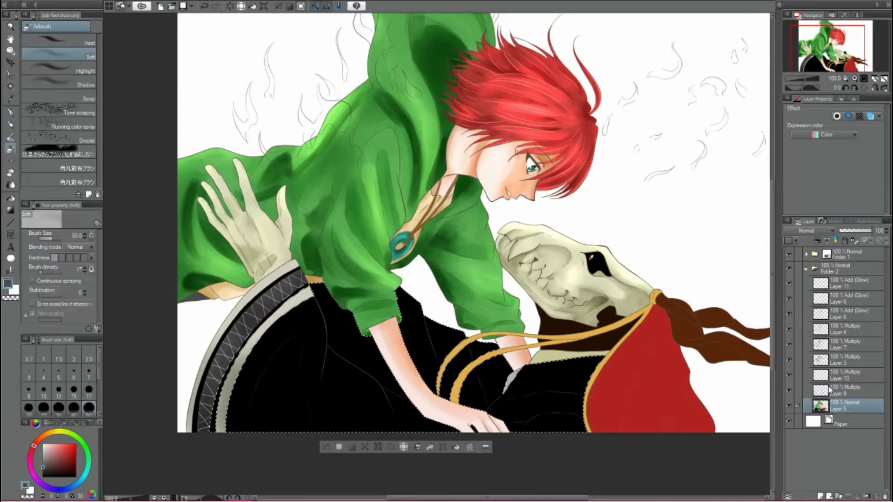
{"action": "left_click", "coordinate": [846, 298]}
{"action": "key", "text": "b"}
{"action": "left_click", "coordinate": [62, 51]}
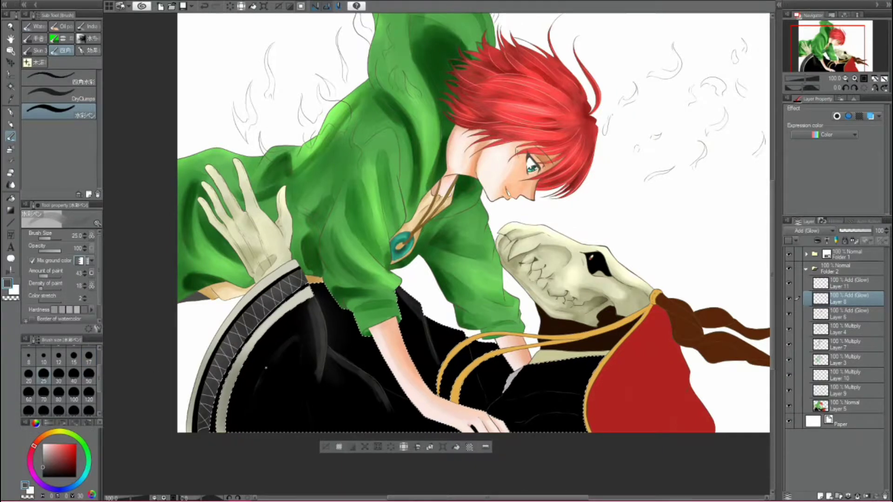
Blend broad gray highlights across the black garment at brush size 70, and soften them with the Soft eraser at sizes 17 and 120
{"action": "left_click", "coordinate": [44, 399]}
{"action": "left_click", "coordinate": [40, 274]}
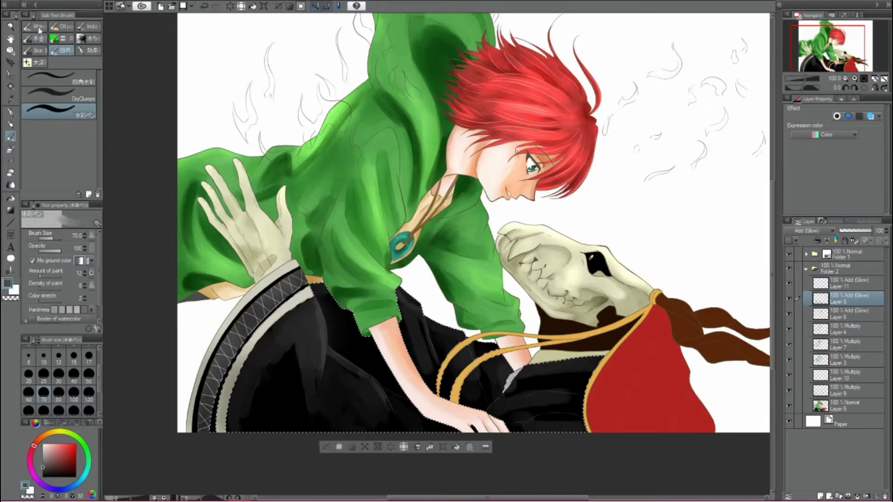
{"action": "left_click", "coordinate": [38, 27]}
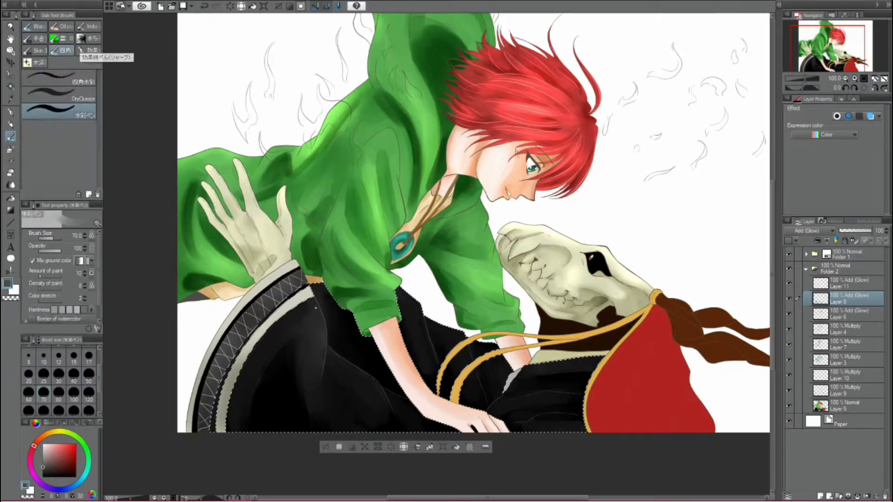
{"action": "key", "text": "e"}
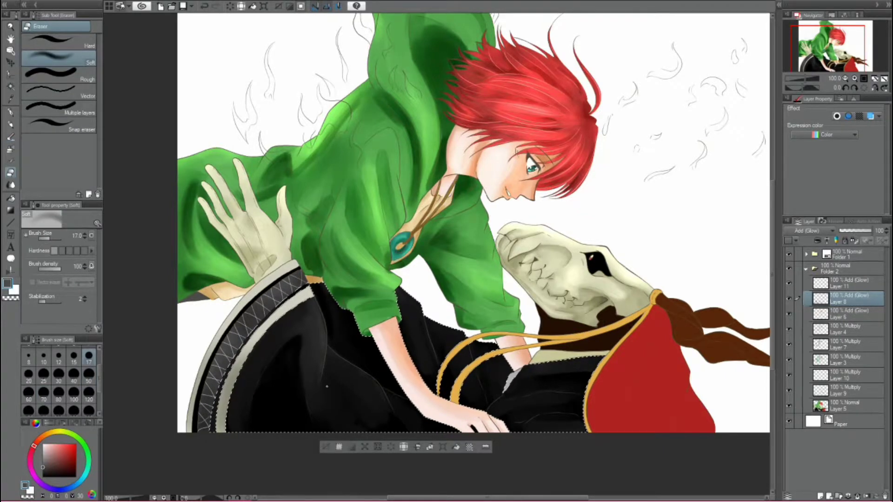
{"action": "left_click_drag", "start_coordinate": [187, 386], "coordinate": [91, 390]}
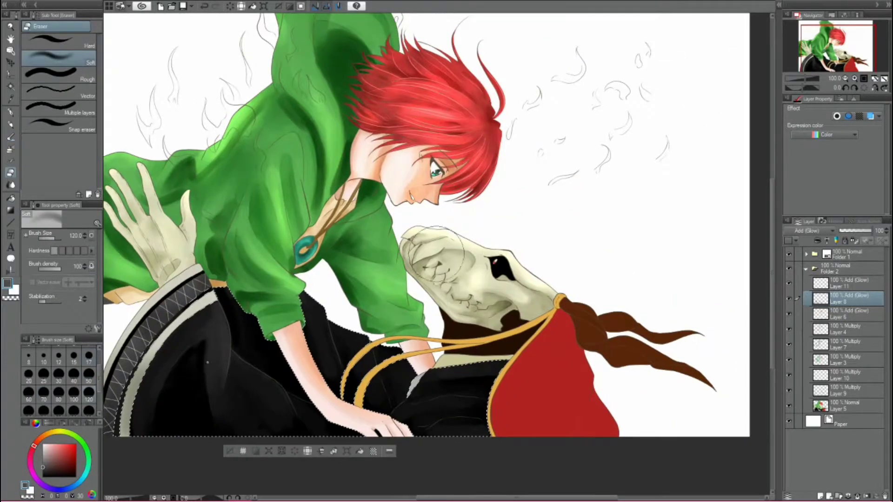
Shade the pale collar trim below the creature's neck on Layer 9 with the Transparent watercolor brush at size 50
{"action": "scroll", "coordinate": [474, 326], "scroll_direction": "up", "scroll_amount": 2}
{"action": "left_click", "coordinate": [846, 390]}
{"action": "key", "text": "p"}
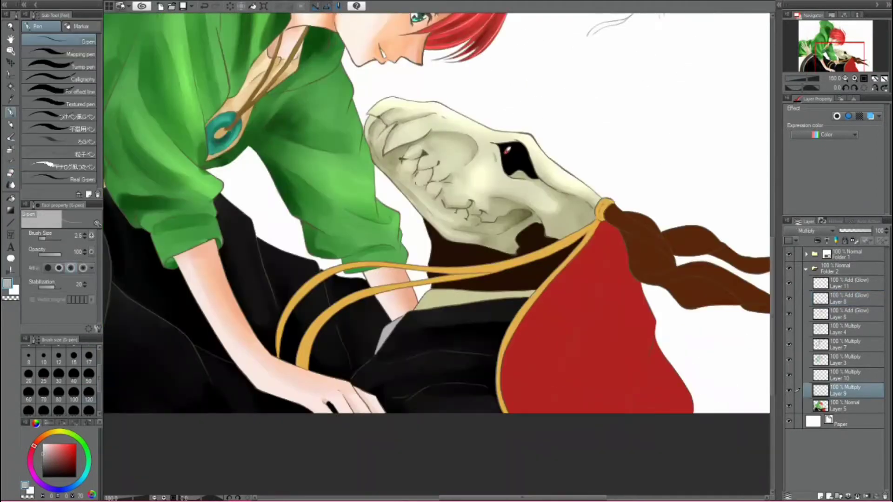
{"action": "key", "text": "b"}
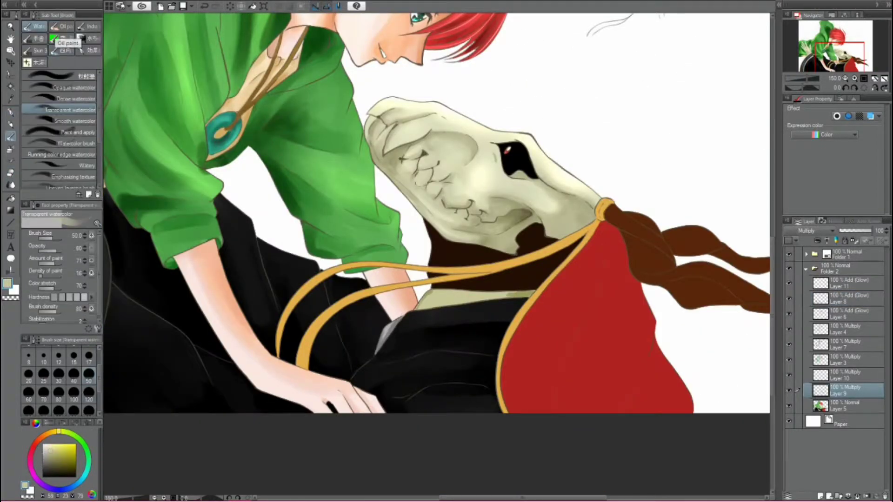
Select the dark brown neck behind the skull on Layer 5 and add a reddish-brown glow on Layer 8 with the Soft airbrush at size 120
{"action": "left_click", "coordinate": [10, 86]}
{"action": "left_click", "coordinate": [464, 253]}
{"action": "left_click", "coordinate": [11, 149]}
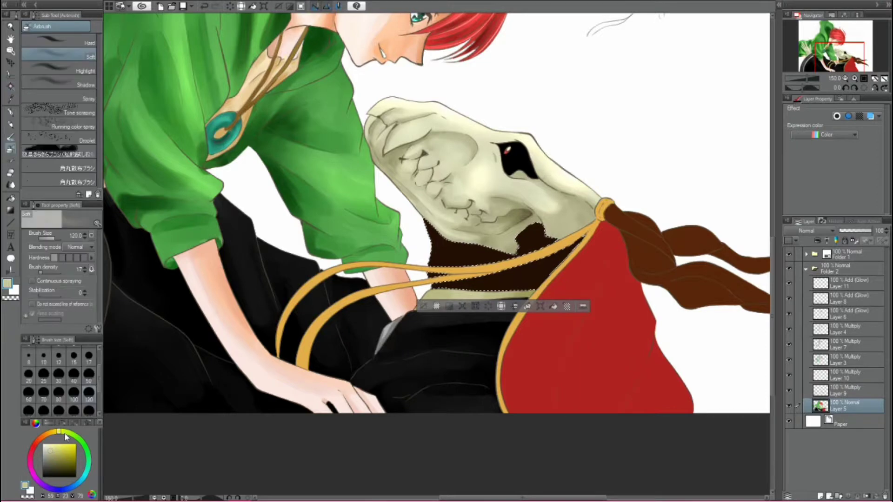
{"action": "left_click", "coordinate": [89, 393]}
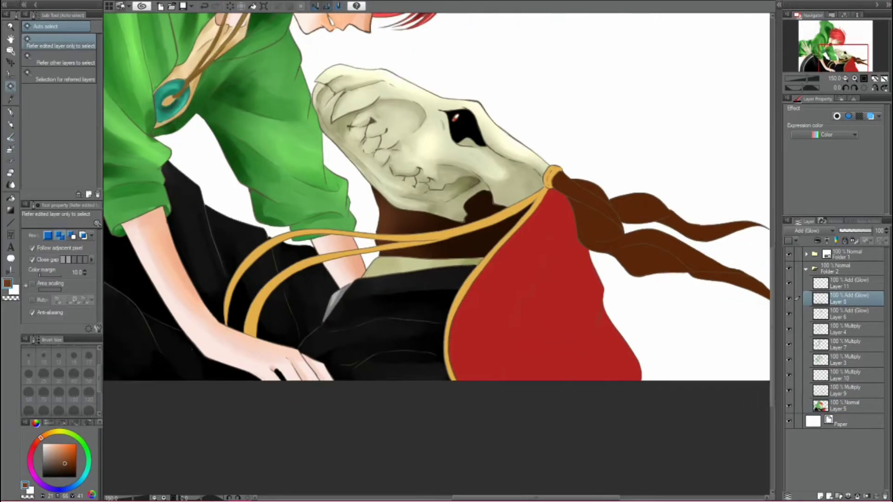
Select the golden ropes and shade their edges in dark gold on Layer 10 with the watercolor pen at size 17
{"action": "left_click", "coordinate": [820, 391], "text": "ctrl"}
{"action": "left_click", "coordinate": [846, 390]}
{"action": "left_click", "coordinate": [251, 267], "text": "alt"}
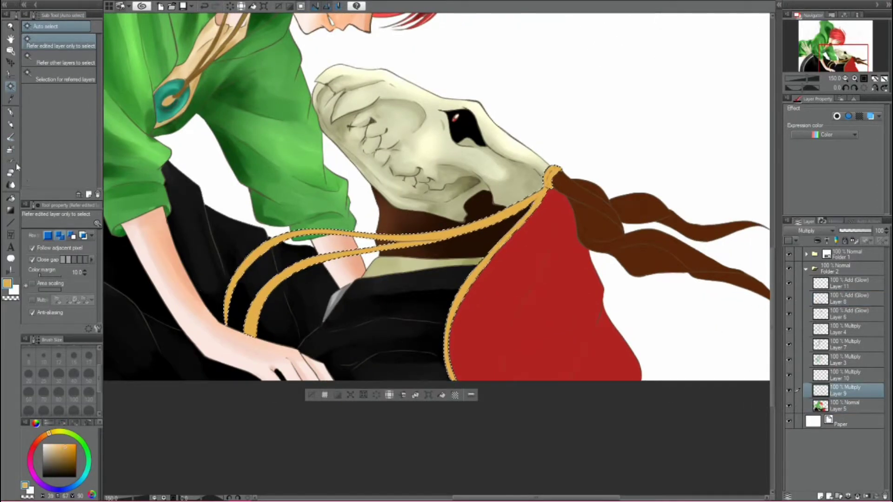
{"action": "key", "text": "b"}
{"action": "left_click", "coordinate": [847, 374]}
{"action": "left_click", "coordinate": [88, 356]}
{"action": "left_click", "coordinate": [256, 266], "text": "alt"}
{"action": "left_click_drag", "start_coordinate": [47, 289], "coordinate": [37, 289]}
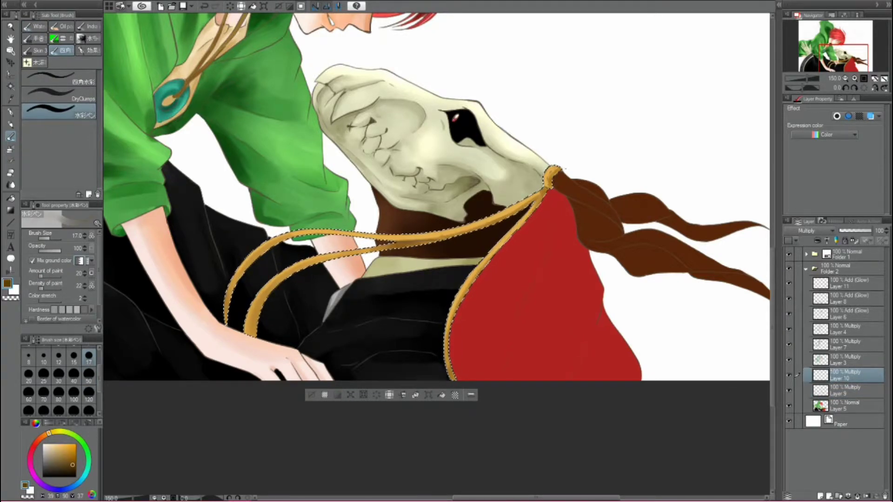
{"action": "left_click", "coordinate": [36, 26]}
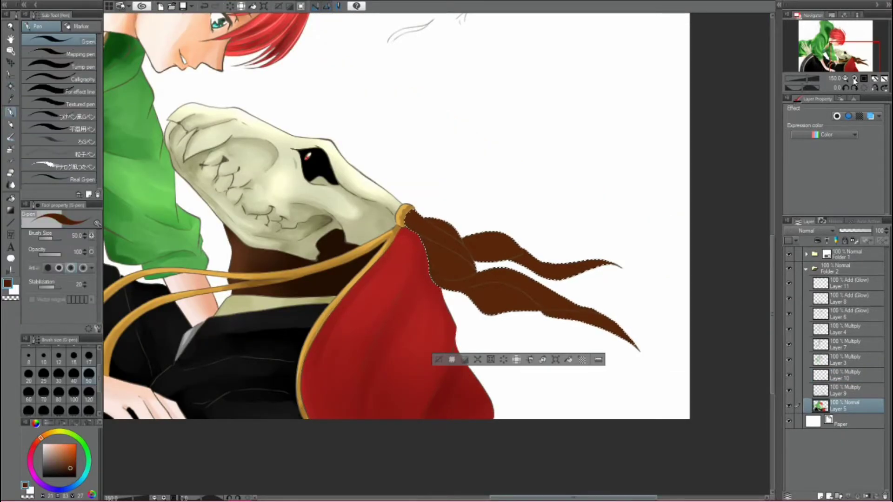
Draw short curved strand lines across the brown braid's knot and lower lock on Layer 9 with the G-pen at size 7
{"action": "left_click", "coordinate": [854, 79]}
{"action": "scroll", "coordinate": [88, 376], "scroll_direction": "up", "scroll_amount": 1}
{"action": "left_click", "coordinate": [88, 360]}
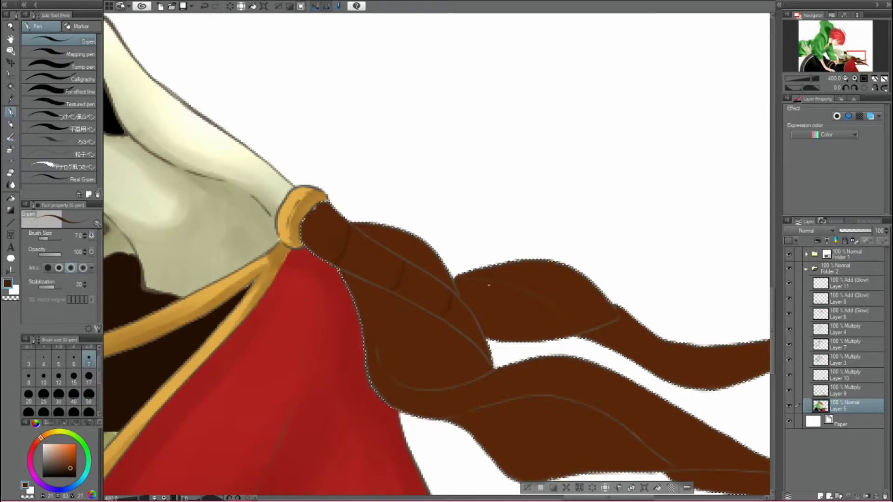
{"action": "key", "text": "minus"}
{"action": "key", "text": "minus"}
{"action": "key", "text": "asciicircum"}
{"action": "left_click", "coordinate": [206, 6]}
{"action": "left_click", "coordinate": [206, 7]}
{"action": "left_click", "coordinate": [841, 391]}
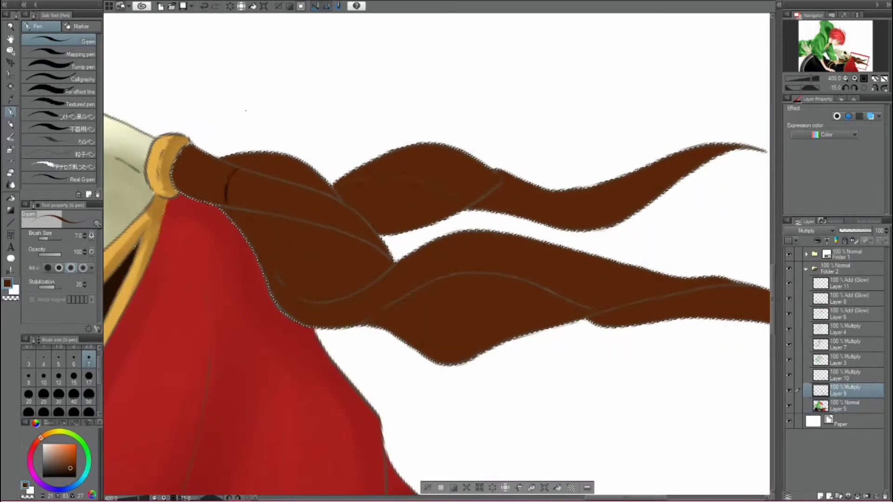
{"action": "key", "text": "minus"}
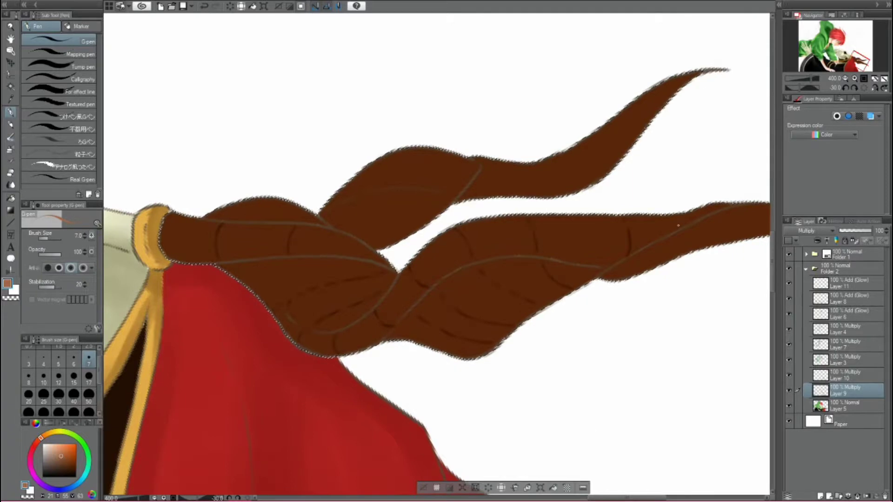
Add matching strand lines across the braid's upper lock and along its thin tail on Layer 9
{"action": "mouse_move", "coordinate": [356, 205]}
{"action": "left_mouse_down"}
{"action": "mouse_move", "coordinate": [402, 215]}
{"action": "mouse_move", "coordinate": [403, 255]}
{"action": "left_mouse_up"}
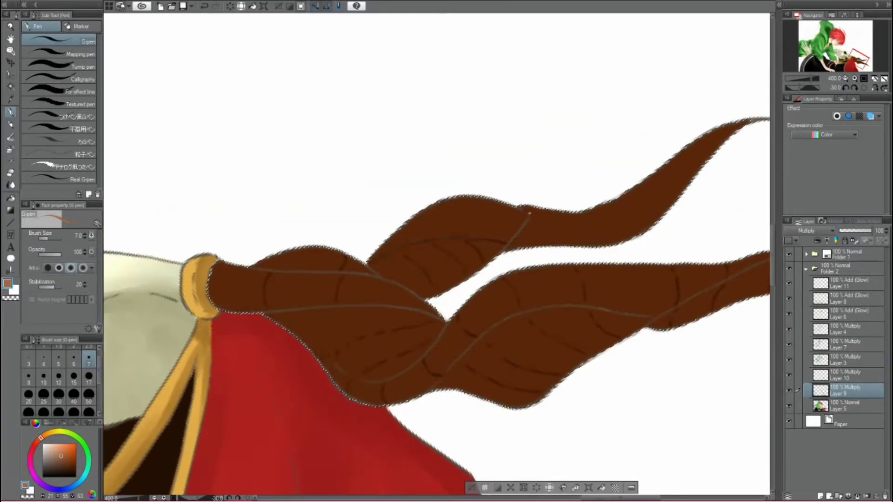
{"action": "scroll", "coordinate": [402, 254], "scroll_direction": "down", "scroll_amount": 4}
{"action": "key", "text": "asciicircum"}
{"action": "scroll", "coordinate": [402, 407], "scroll_direction": "up", "scroll_amount": 3}
{"action": "key", "text": "asciicircum"}
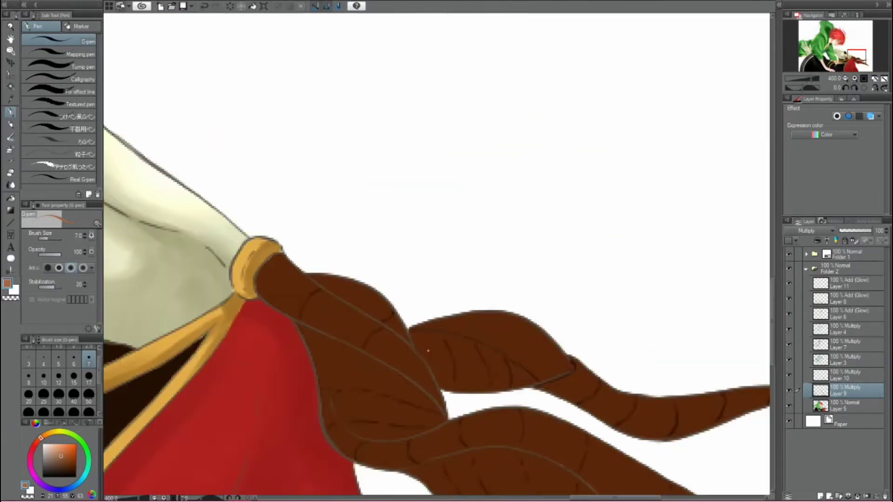
Select the brown braids on Layer 5 and shade their folds and overlaps in very dark brown on Layer 10 with the watercolor pen at size 17
{"action": "scroll", "coordinate": [403, 408], "scroll_direction": "down", "scroll_amount": 2}
{"action": "key", "text": "w"}
{"action": "key", "text": "alt+bracketleft"}
{"action": "left_click", "coordinate": [465, 303]}
{"action": "key", "text": "b"}
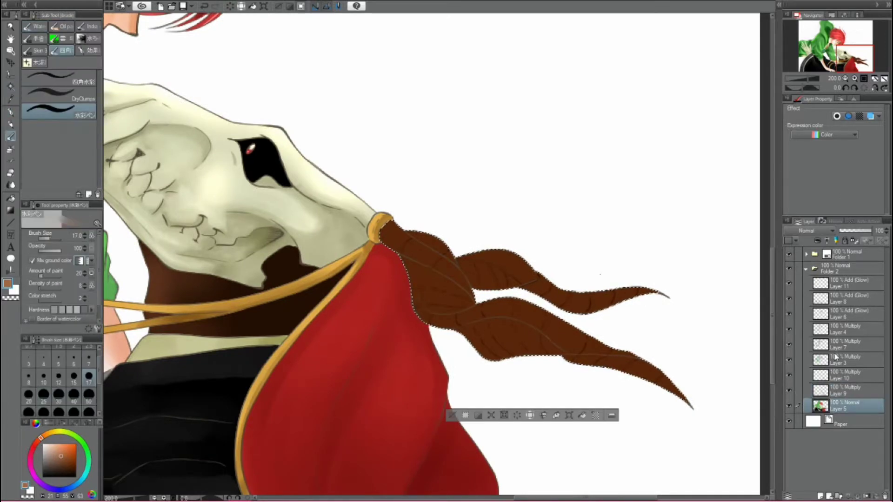
{"action": "key", "text": "alt+bracketright"}
{"action": "key", "text": "alt+bracketright"}
{"action": "left_click_drag", "start_coordinate": [433, 325], "coordinate": [497, 354]}
{"action": "left_click_drag", "start_coordinate": [493, 321], "coordinate": [558, 354]}
{"action": "mouse_move", "coordinate": [484, 253]}
{"action": "left_mouse_down"}
{"action": "mouse_move", "coordinate": [535, 279]}
{"action": "mouse_move", "coordinate": [585, 330]}
{"action": "left_mouse_up"}
{"action": "left_click_drag", "start_coordinate": [446, 251], "coordinate": [534, 272]}
{"action": "left_click_drag", "start_coordinate": [410, 275], "coordinate": [530, 302]}
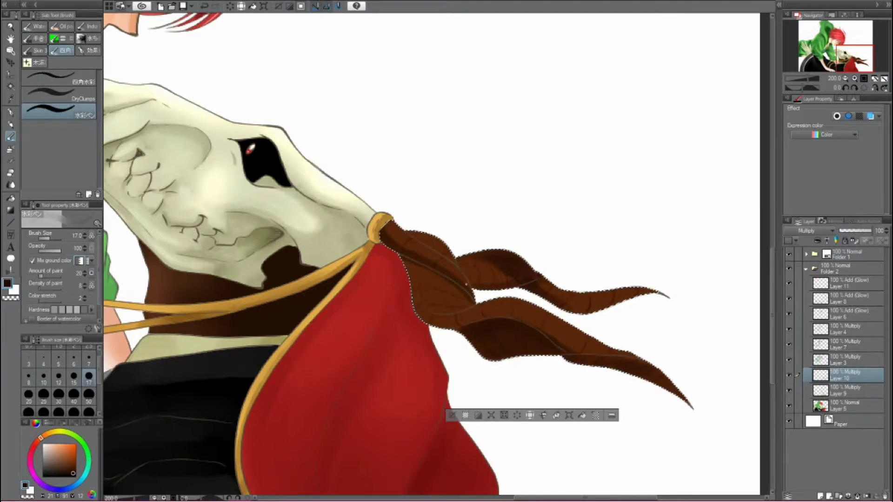
Brush an orange-brown glow along the upper edge of the braid's knot on Layer 11
{"action": "left_click", "coordinate": [846, 283]}
{"action": "left_click", "coordinate": [58, 452]}
{"action": "left_click_drag", "start_coordinate": [430, 246], "coordinate": [453, 255]}
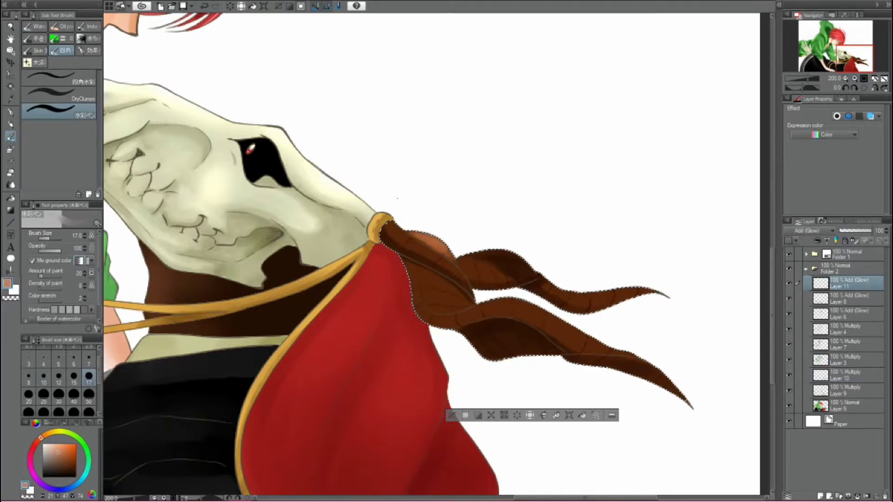
{"action": "left_click", "coordinate": [37, 26]}
{"action": "key", "text": "ctrl+0"}
{"action": "scroll", "coordinate": [418, 139], "scroll_direction": "up", "scroll_amount": 3}
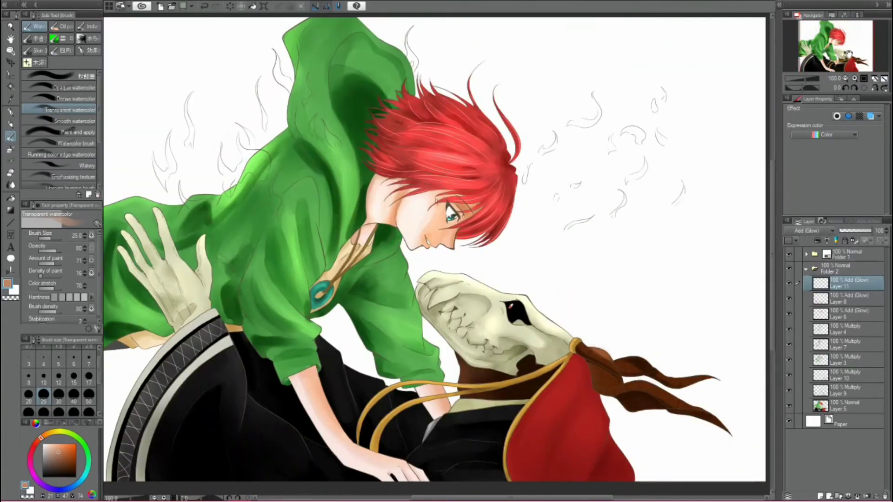
Fill the sketched flames around the cloak and the nearer embers in pale cream on Layer 12 with the watercolor pen at sizes 15 and 17
{"action": "left_click", "coordinate": [844, 406]}
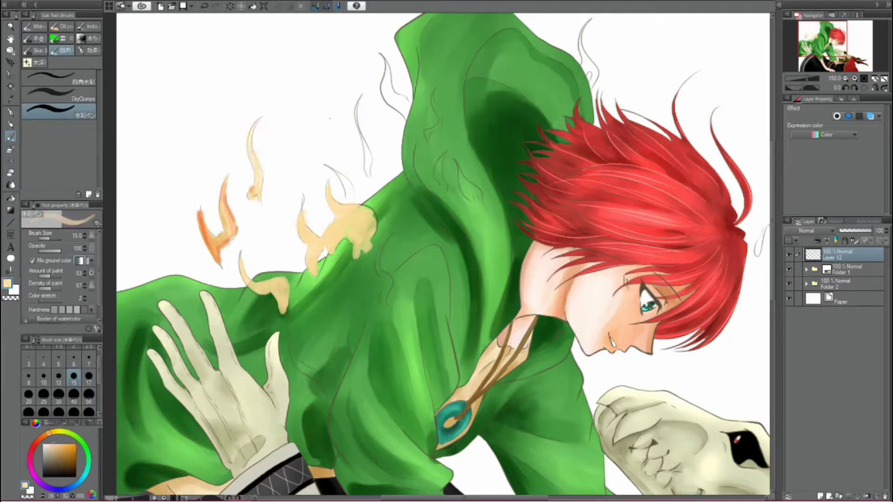
{"action": "left_click", "coordinate": [89, 360]}
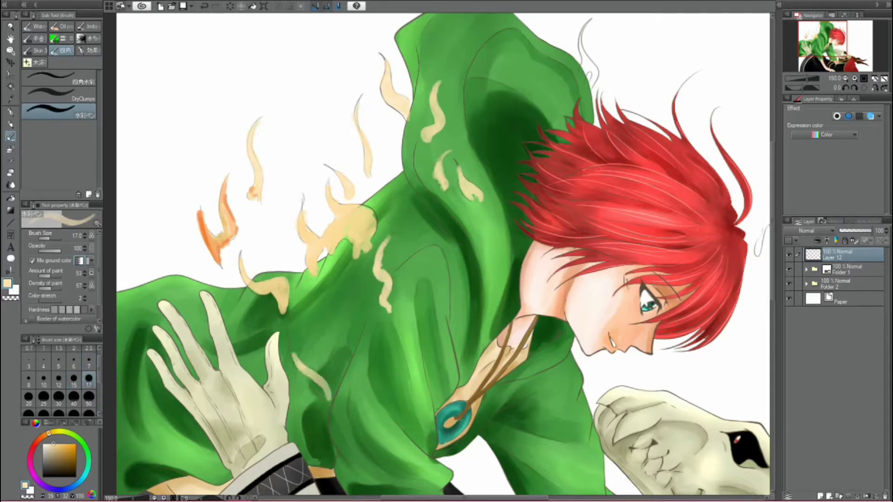
{"action": "key", "text": "ctrl+minus"}
{"action": "left_click", "coordinate": [73, 378]}
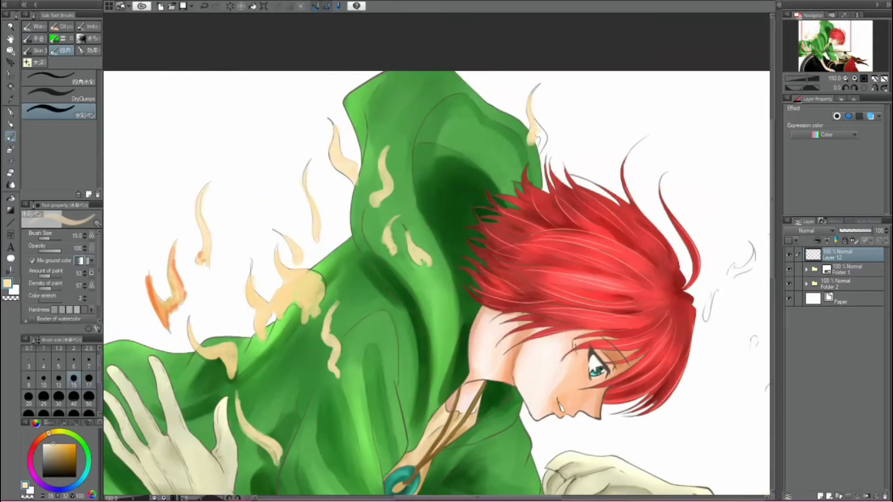
{"action": "key", "text": "ctrl+minus"}
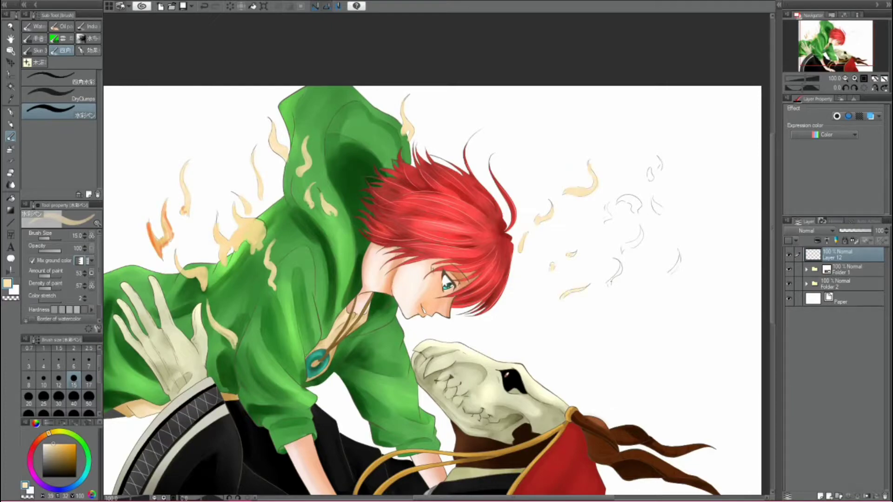
Refine the leftmost flame on Layer 12 and blend orange into its base with the watercolor pen at sizes 7 and 10
{"action": "key", "text": "ctrl+plus"}
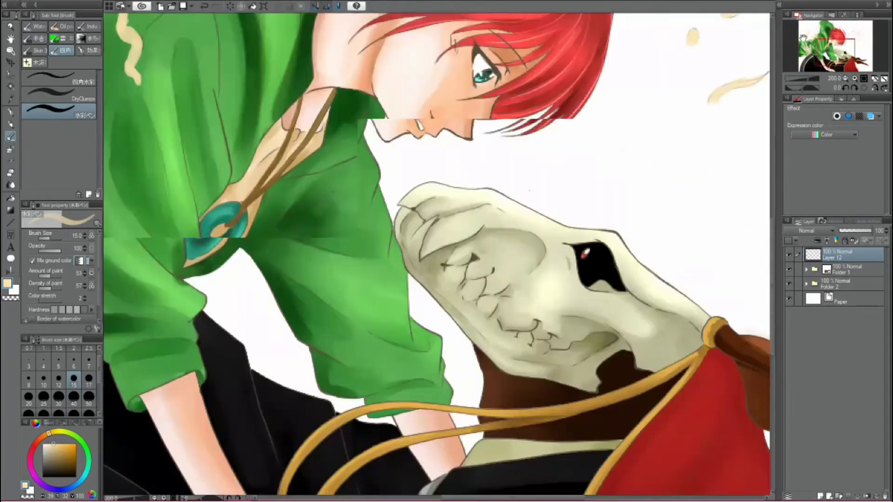
{"action": "left_click", "coordinate": [89, 360]}
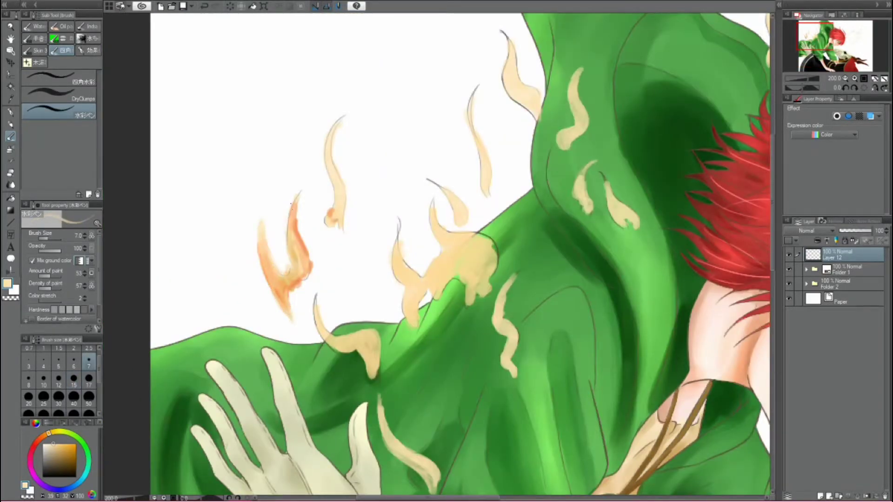
{"action": "left_click", "coordinate": [44, 378]}
{"action": "left_click", "coordinate": [279, 288], "text": "alt"}
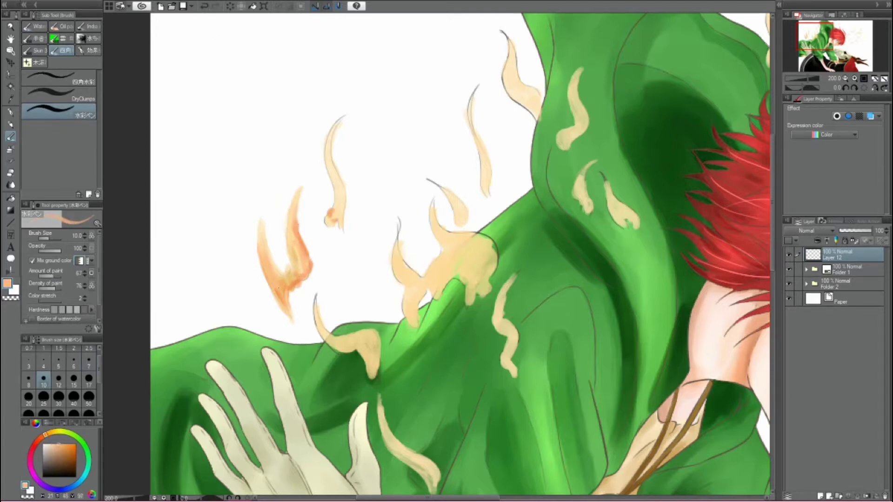
{"action": "left_click_drag", "start_coordinate": [284, 260], "coordinate": [308, 276]}
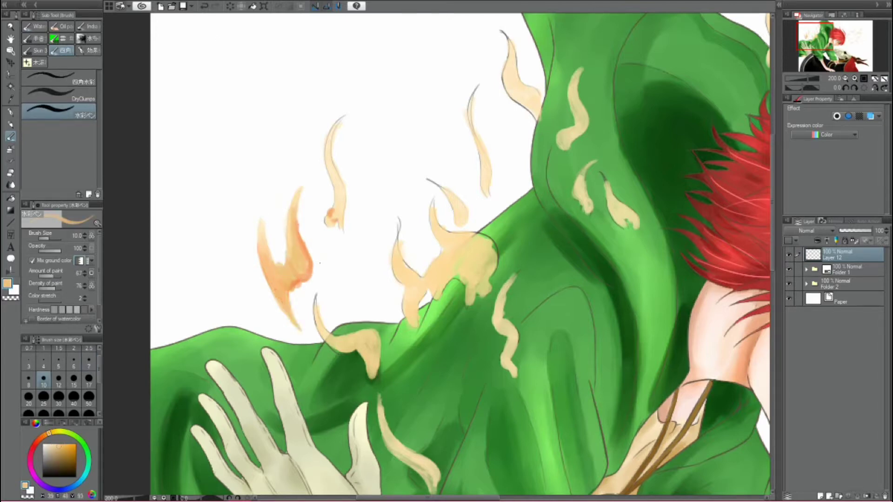
Draw thin orange and cream wisps along the leftmost flame on Layer 12 with the G-pen at size 7
{"action": "key", "text": "p"}
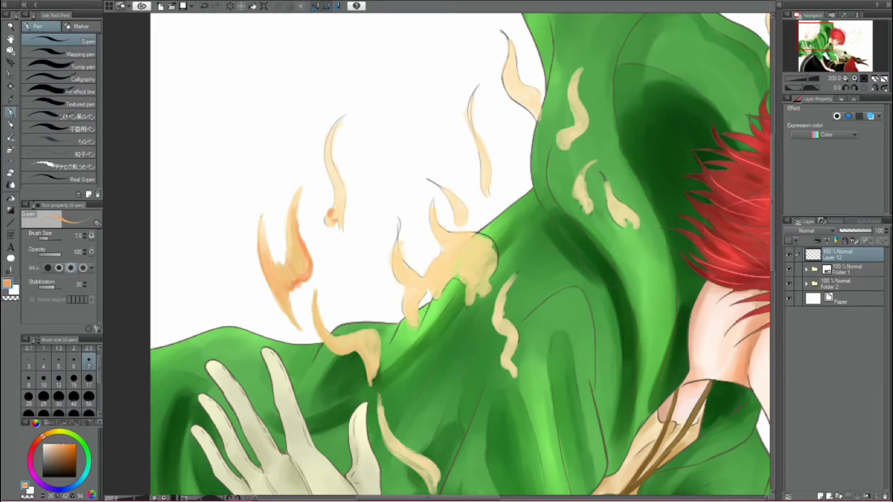
{"action": "left_click", "coordinate": [307, 243], "text": "alt"}
{"action": "left_click", "coordinate": [303, 213], "text": "alt"}
{"action": "left_click_drag", "start_coordinate": [279, 298], "coordinate": [288, 321]}
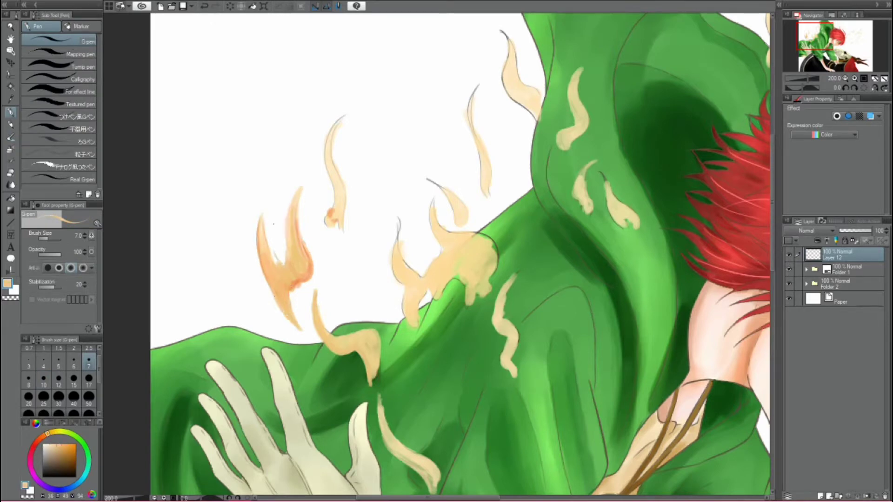
{"action": "left_click", "coordinate": [289, 285], "text": "alt"}
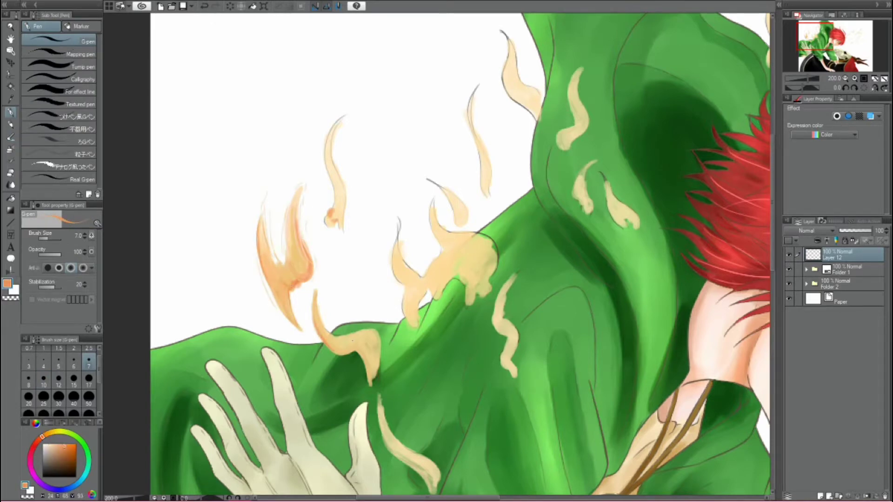
Add tapered tips and strand lines to the neighboring tall flame and the curling flames beside the hand with the G-pen at size 7
{"action": "left_click", "coordinate": [311, 309], "text": "alt"}
{"action": "left_click", "coordinate": [374, 367], "text": "alt"}
{"action": "left_click_drag", "start_coordinate": [372, 378], "coordinate": [370, 398]}
{"action": "left_click_drag", "start_coordinate": [340, 223], "coordinate": [349, 246]}
{"action": "left_click", "coordinate": [331, 148], "text": "alt"}
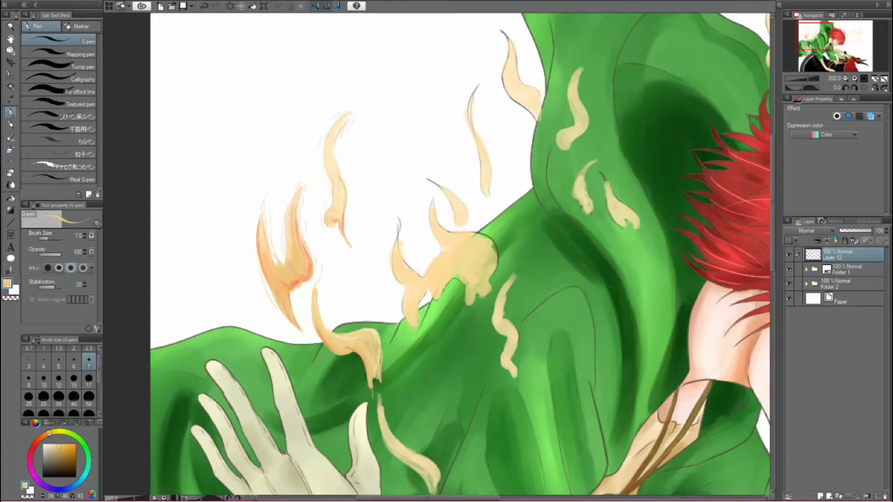
{"action": "scroll", "coordinate": [451, 255], "scroll_direction": "down", "scroll_amount": 3}
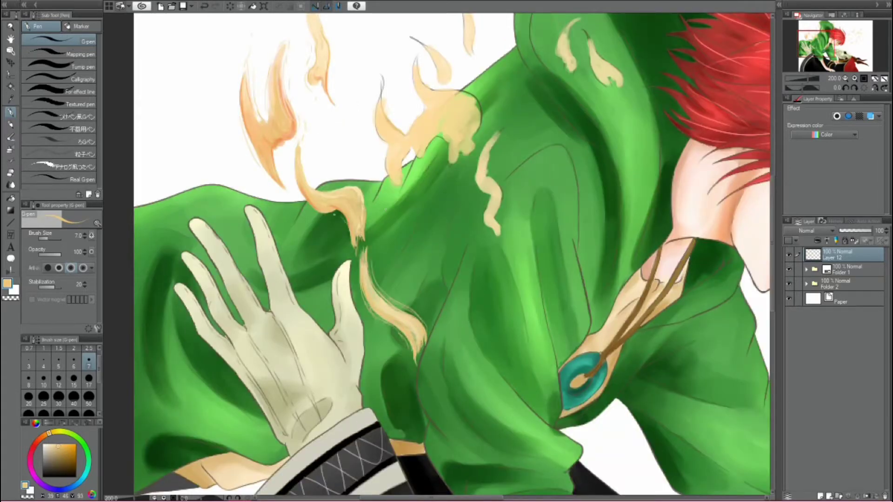
Smooth and shade the flame clump on the shoulder and lengthen the wavy flame beside it with the watercolor pen at size 7
{"action": "scroll", "coordinate": [446, 256], "scroll_direction": "up", "scroll_amount": 2}
{"action": "scroll", "coordinate": [442, 256], "scroll_direction": "up", "scroll_amount": 2}
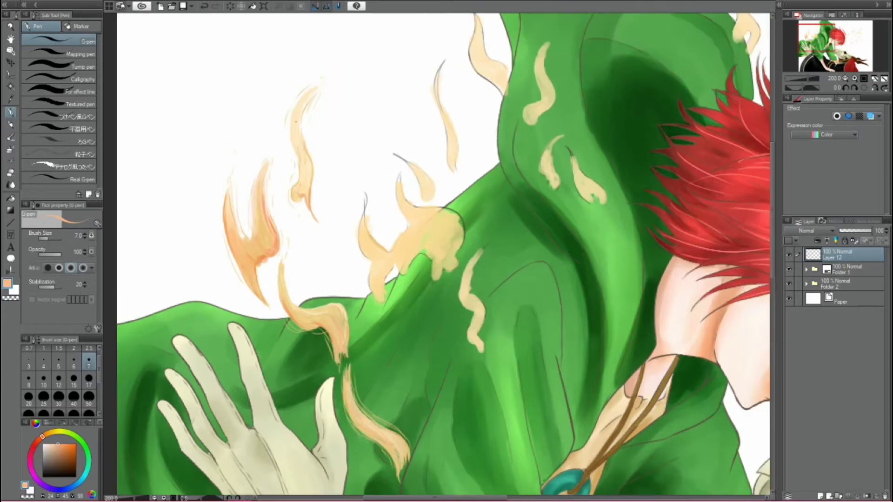
{"action": "key", "text": "b"}
{"action": "left_click_drag", "start_coordinate": [385, 219], "coordinate": [458, 232]}
{"action": "mouse_move", "coordinate": [418, 279]}
{"action": "left_mouse_down"}
{"action": "mouse_move", "coordinate": [453, 242]}
{"action": "mouse_move", "coordinate": [470, 335]}
{"action": "left_mouse_up"}
{"action": "left_click", "coordinate": [88, 360]}
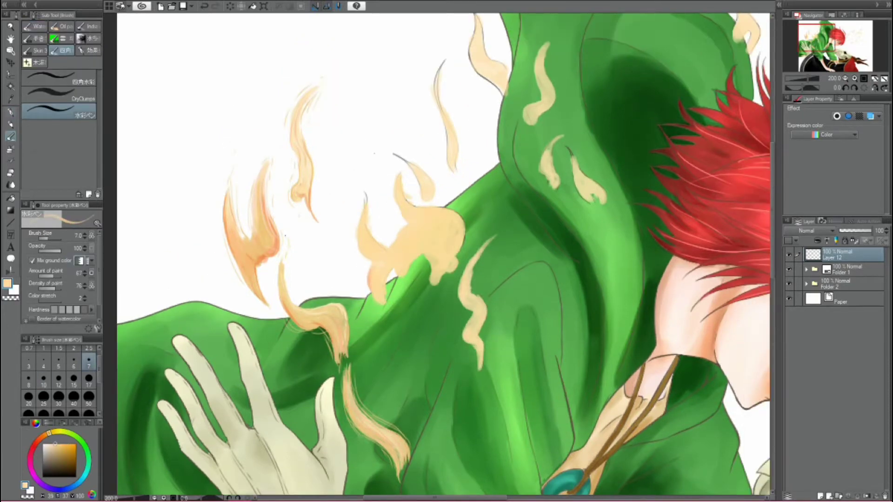
{"action": "left_click", "coordinate": [371, 253], "text": "alt"}
{"action": "left_click", "coordinate": [458, 242], "text": "alt"}
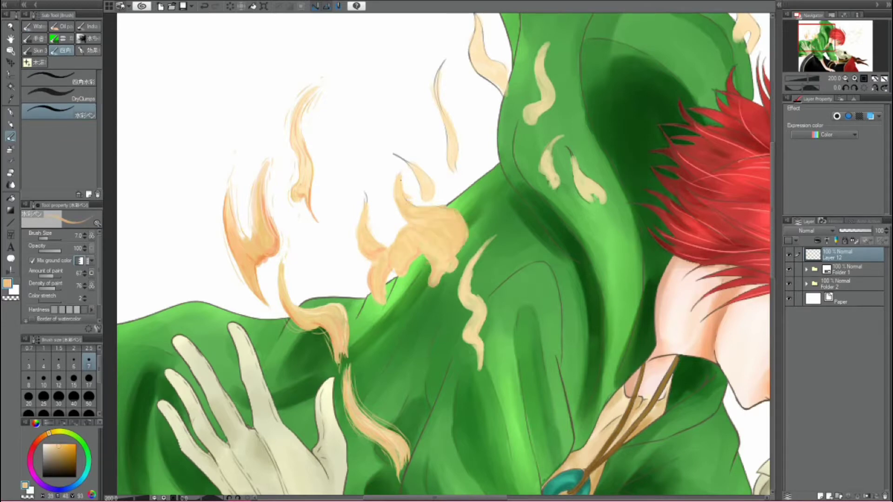
Draw orange contours and strand lines over the shoulder flame clump and its upper tongues with the G-pen at size 7
{"action": "key", "text": "p"}
{"action": "left_click", "coordinate": [389, 280], "text": "alt"}
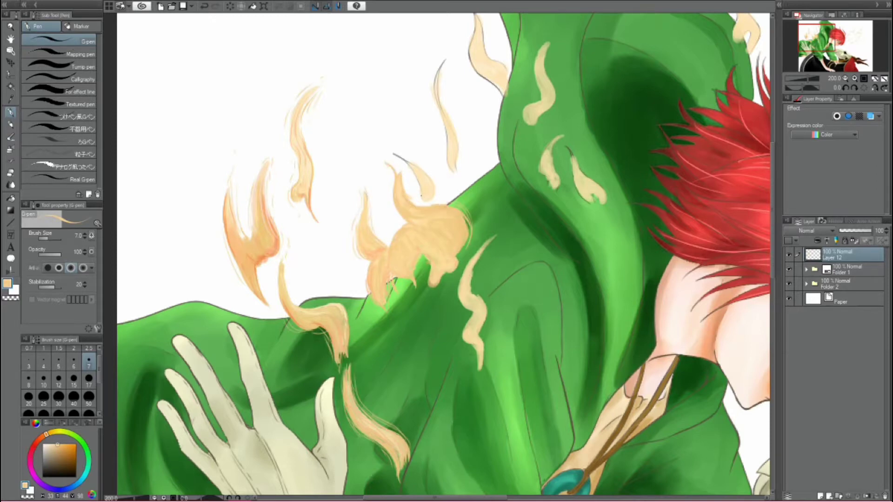
{"action": "left_click", "coordinate": [845, 89]}
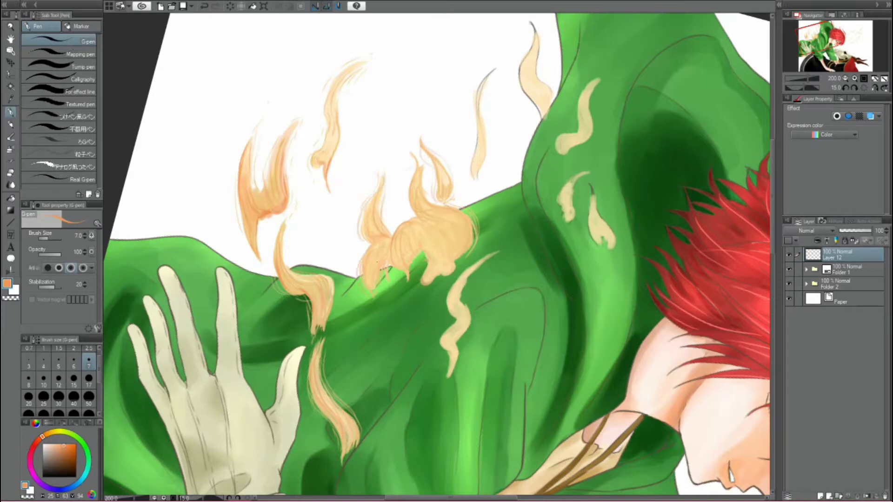
Deepen the wavy flame beside the shoulder clump in orange and extend its lower tip with G-pen strands at size 7
{"action": "left_click", "coordinate": [10, 137]}
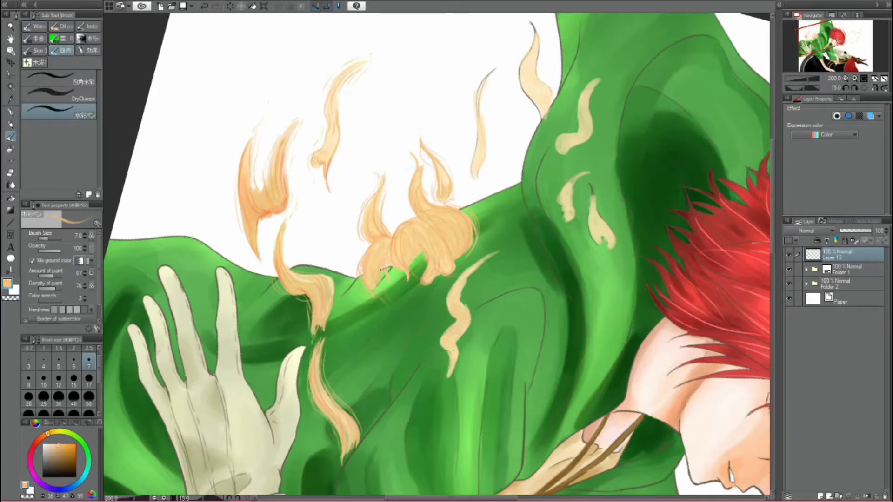
{"action": "key", "text": "p"}
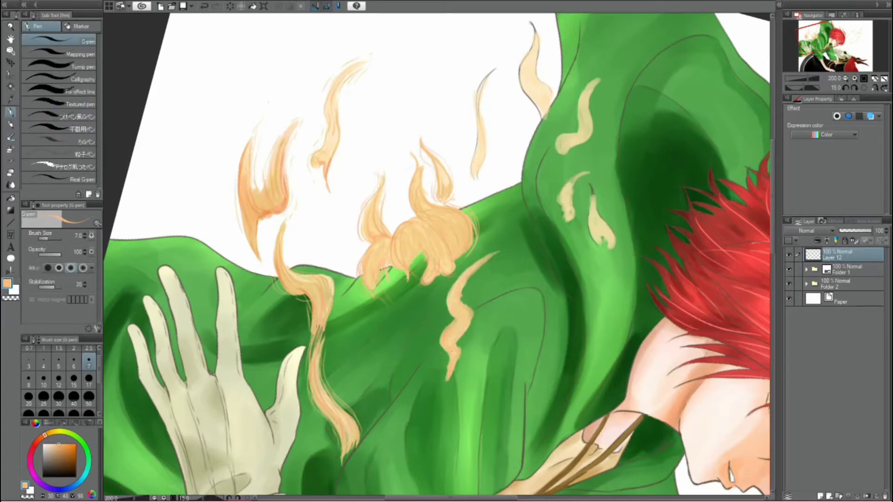
{"action": "left_click_drag", "start_coordinate": [463, 271], "coordinate": [436, 396]}
{"action": "left_click", "coordinate": [472, 320], "text": "alt"}
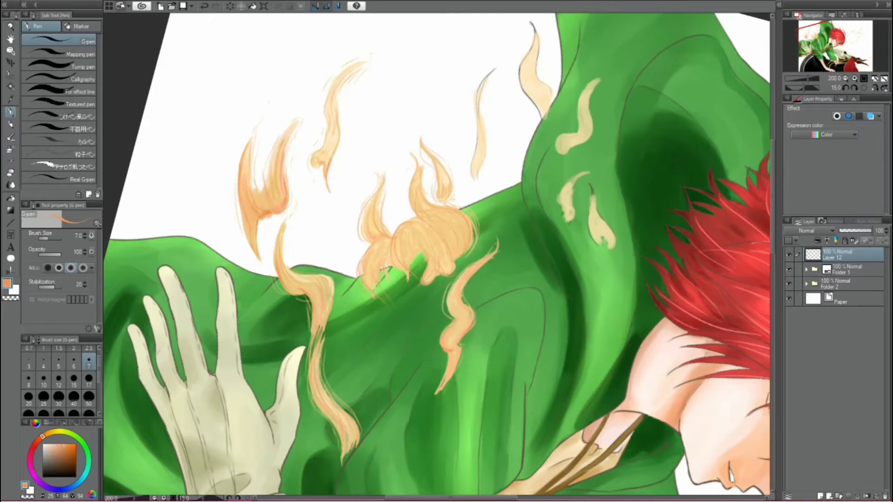
{"action": "left_click", "coordinate": [861, 88]}
Add orange outlines, shading and wisps to the thin flame above the shoulder and the flame behind the hood at size 7
{"action": "left_click", "coordinate": [396, 254], "text": "alt"}
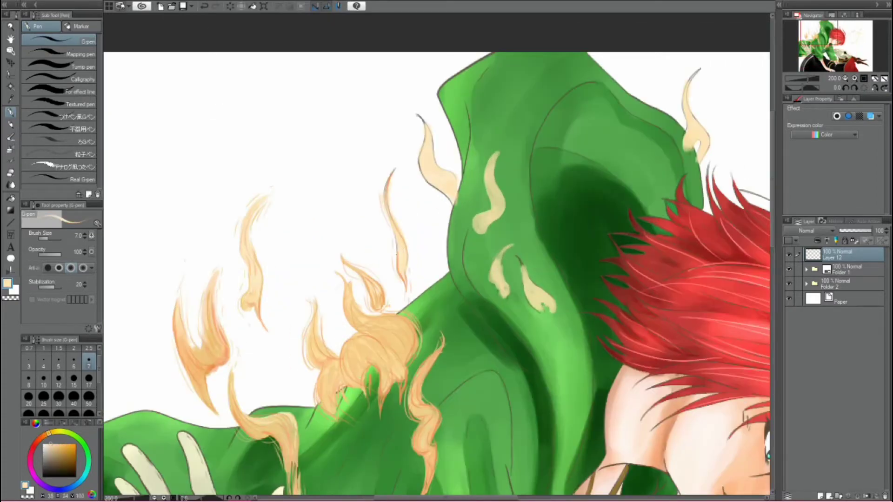
{"action": "left_click_drag", "start_coordinate": [402, 233], "coordinate": [395, 276]}
{"action": "left_click_drag", "start_coordinate": [442, 158], "coordinate": [453, 204]}
{"action": "left_click_drag", "start_coordinate": [419, 116], "coordinate": [444, 183]}
{"action": "left_click", "coordinate": [435, 163], "text": "alt"}
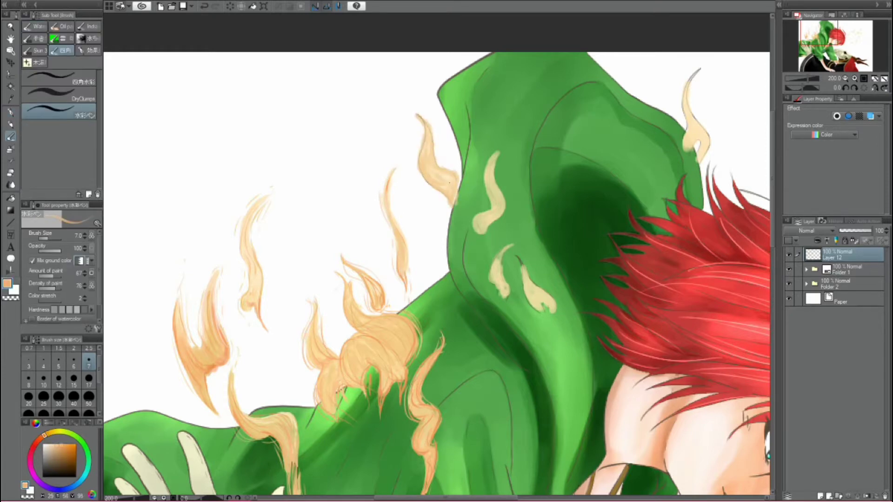
{"action": "left_click_drag", "start_coordinate": [421, 132], "coordinate": [449, 189]}
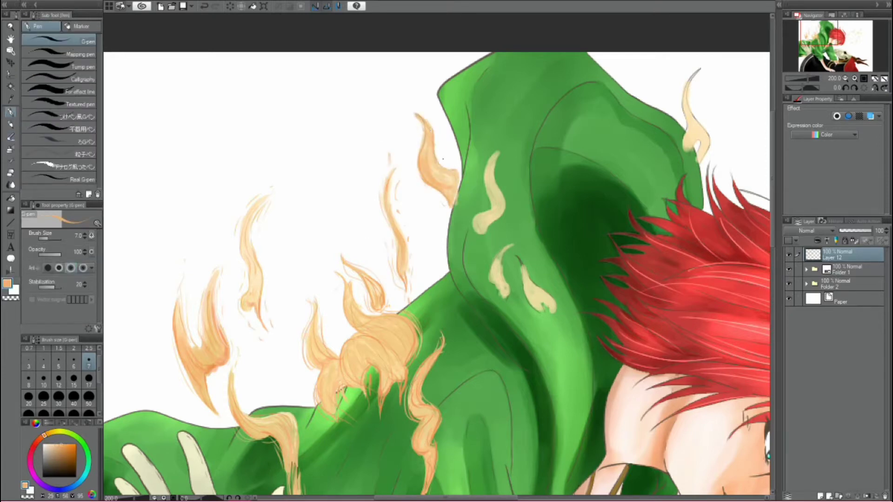
Shade the flames on the hood and the floating embers beyond the hair in light orange with the watercolor pen at size 7
{"action": "left_click_drag", "start_coordinate": [837, 47], "coordinate": [792, 53]}
{"action": "left_click", "coordinate": [378, 257], "text": "alt"}
{"action": "key", "text": "b"}
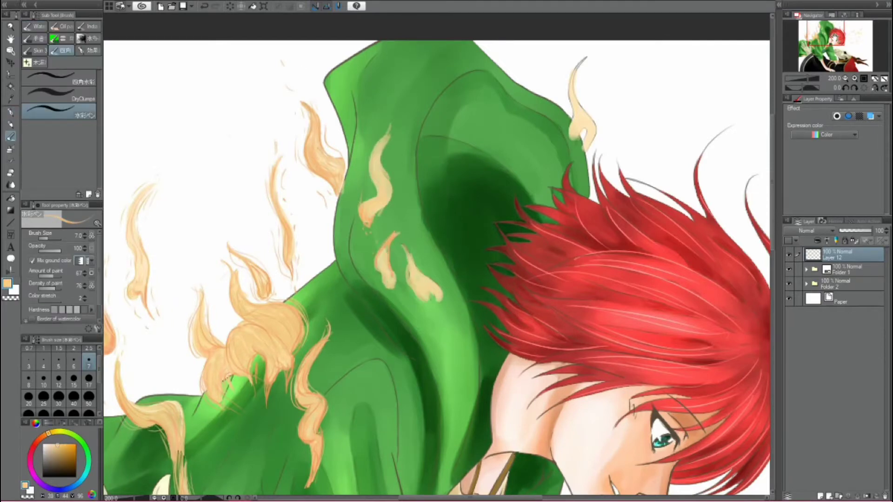
{"action": "left_click_drag", "start_coordinate": [818, 35], "coordinate": [837, 40]}
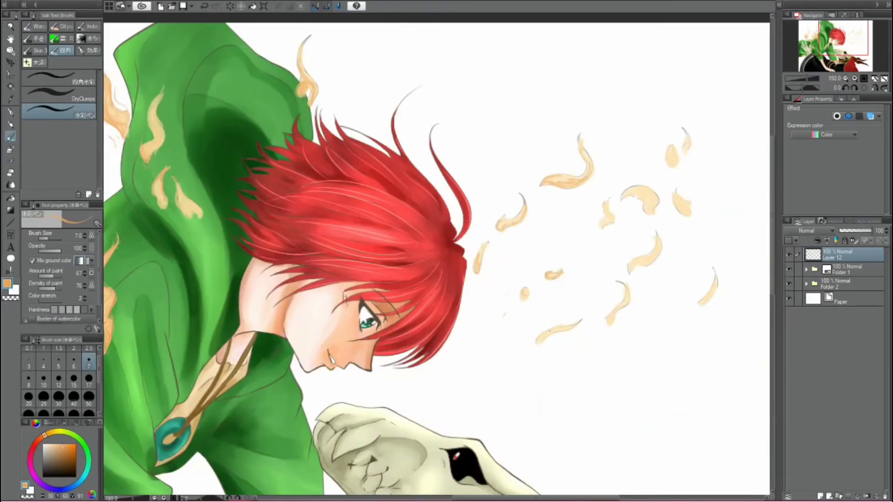
{"action": "left_click_drag", "start_coordinate": [844, 38], "coordinate": [824, 35]}
{"action": "key", "text": "p"}
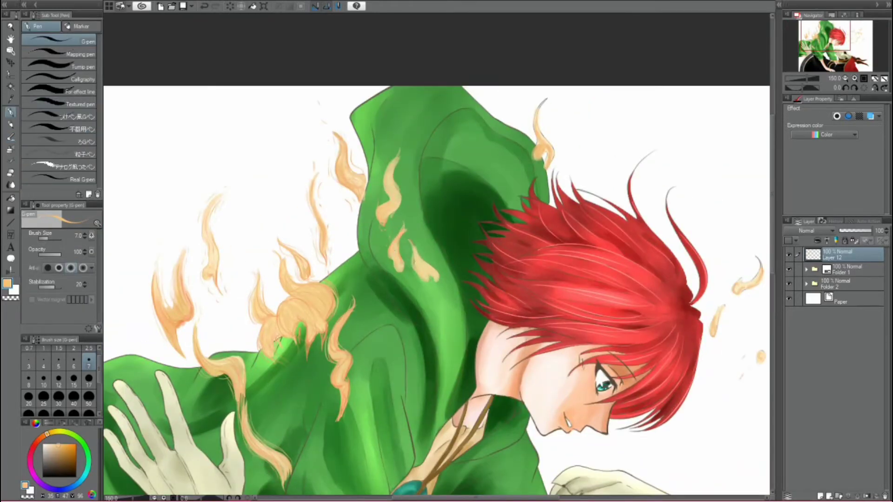
Outline and detail the floating embers in front of the red hair with orange G-pen strokes at size 7
{"action": "left_click_drag", "start_coordinate": [822, 43], "coordinate": [840, 45]}
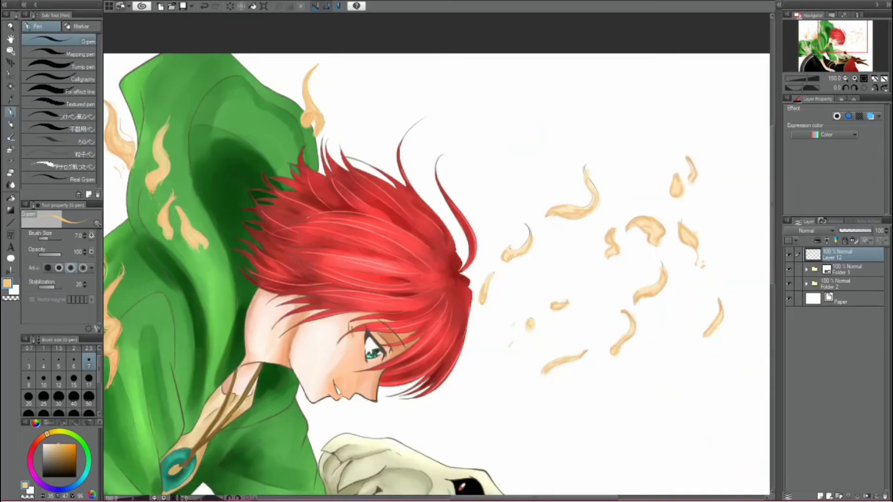
{"action": "left_click_drag", "start_coordinate": [490, 280], "coordinate": [487, 297]}
{"action": "left_click", "coordinate": [498, 273], "text": "alt"}
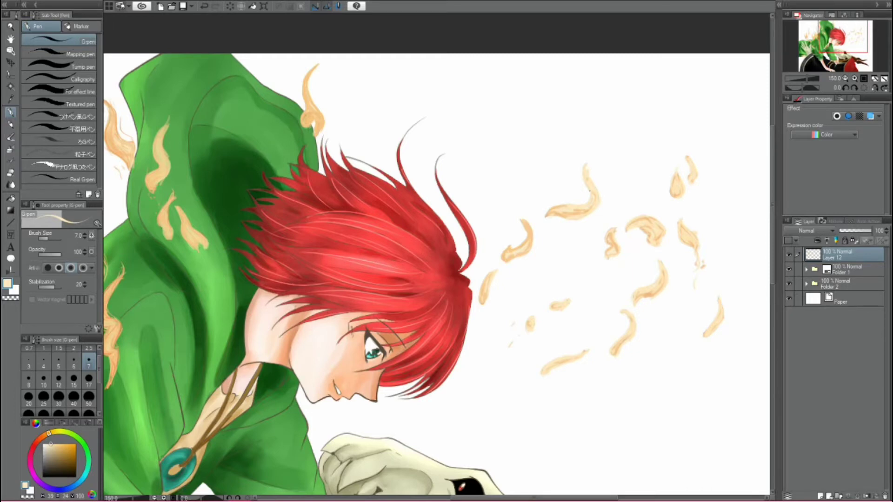
Try a soft border effect on the Layer 12 flames with a duplicate of the layer above set to Overlay
{"action": "key", "text": "ctrl+minus"}
{"action": "key", "text": "ctrl+minus"}
{"action": "left_click", "coordinate": [836, 116]}
{"action": "left_click", "coordinate": [855, 77]}
{"action": "right_click", "coordinate": [837, 255]}
{"action": "left_click", "coordinate": [809, 293]}
{"action": "left_click", "coordinate": [818, 231]}
{"action": "left_click", "coordinate": [804, 391]}
{"action": "left_click", "coordinate": [121, 6]}
{"action": "left_click", "coordinate": [225, 104]}
{"action": "left_click", "coordinate": [565, 244]}
{"action": "left_click", "coordinate": [837, 269]}
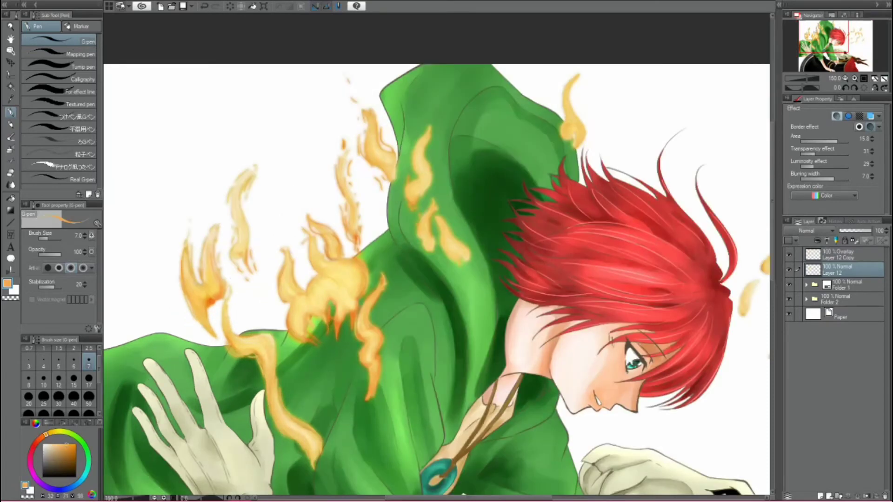
Undo the border effect and the Overlay duplicate of Layer 12
{"action": "key", "text": "ctrl+z"}
{"action": "key", "text": "ctrl+z"}
{"action": "key", "text": "ctrl+z"}
{"action": "key", "text": "ctrl+z"}
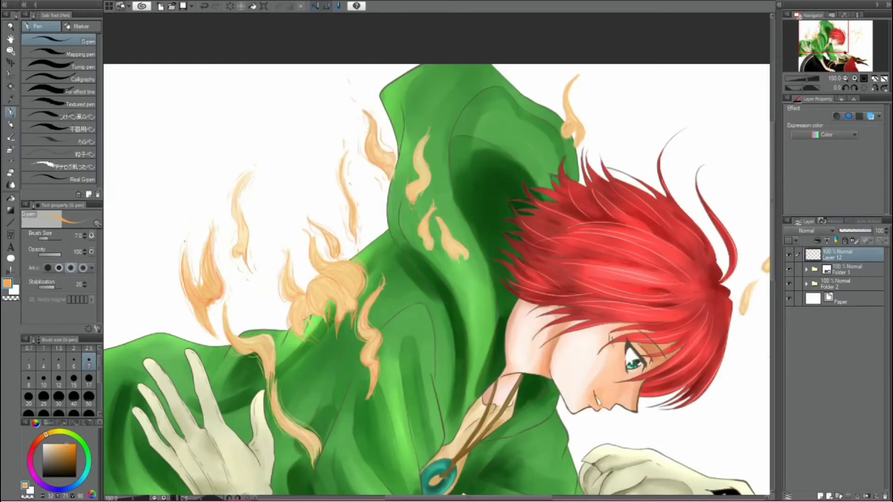
Highlight the flames in cream with the G-pen at size 7 and overlay a copy of Layer 12 with a watercolor edge
{"action": "left_click", "coordinate": [224, 338], "text": "alt"}
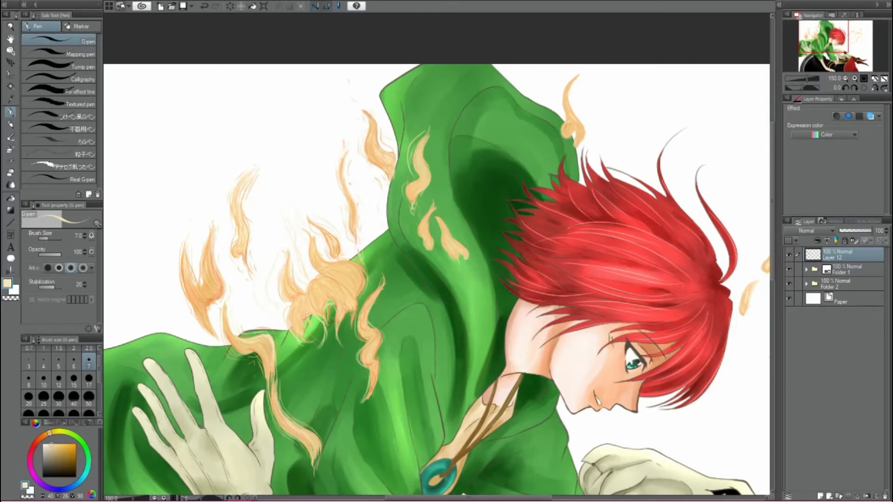
{"action": "left_click_drag", "start_coordinate": [836, 26], "coordinate": [843, 45]}
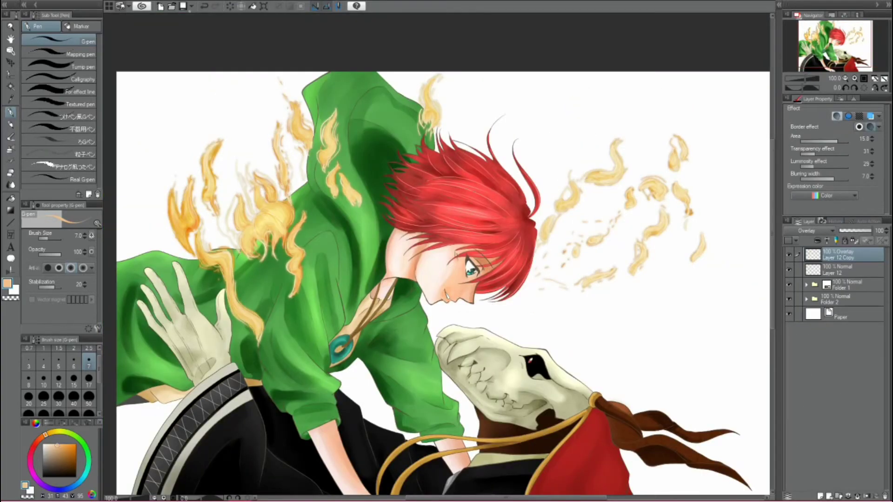
{"action": "left_click", "coordinate": [121, 5]}
{"action": "left_click", "coordinate": [344, 137]}
{"action": "left_click", "coordinate": [563, 245]}
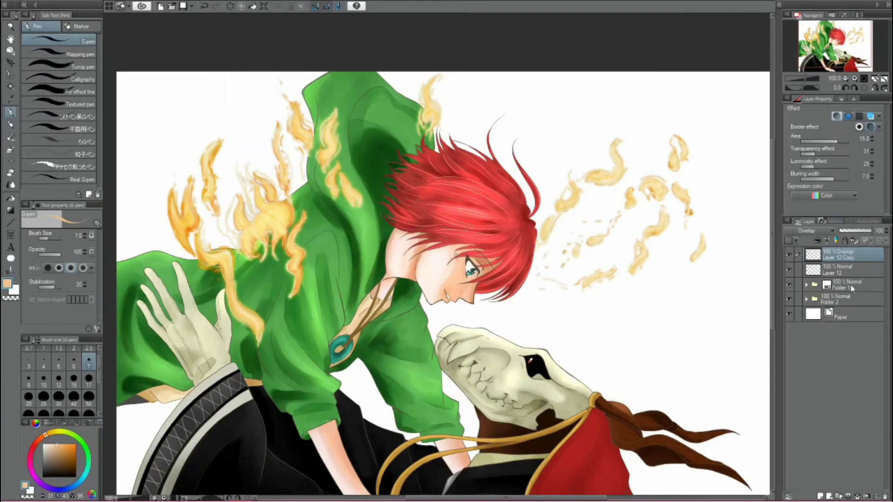
Scatter light orange dust embers across the picture on a new layer above the flames with the dust brush at size 800
{"action": "key", "text": "ctrl+minus"}
{"action": "left_click", "coordinate": [44, 103]}
{"action": "left_click", "coordinate": [37, 75]}
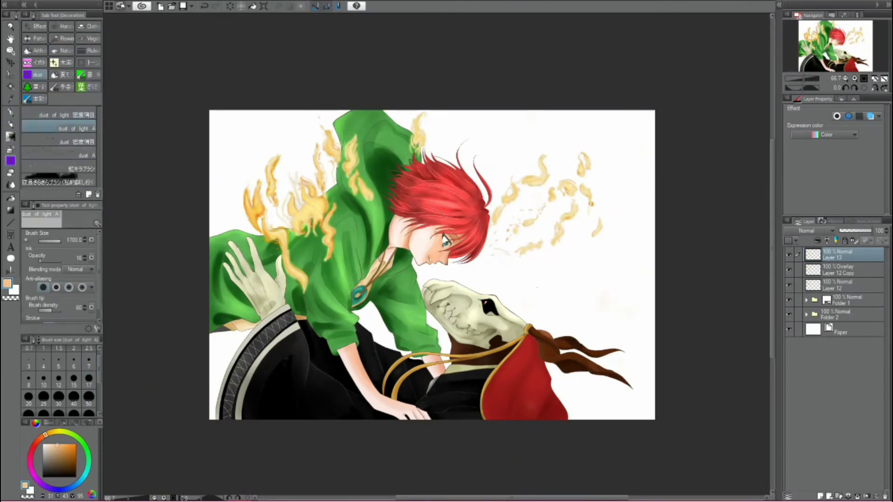
{"action": "scroll", "coordinate": [60, 382], "scroll_direction": "down", "scroll_amount": 3}
{"action": "left_click", "coordinate": [89, 388]}
{"action": "left_click", "coordinate": [59, 142]}
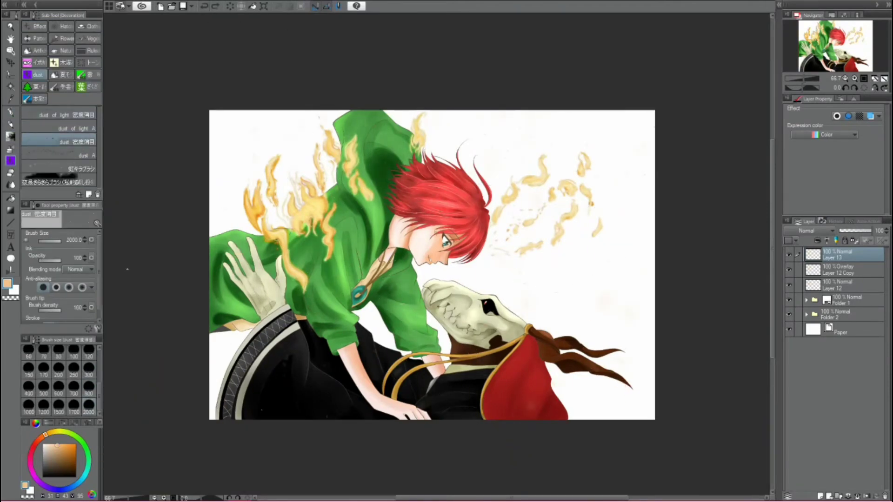
{"action": "left_click", "coordinate": [409, 229]}
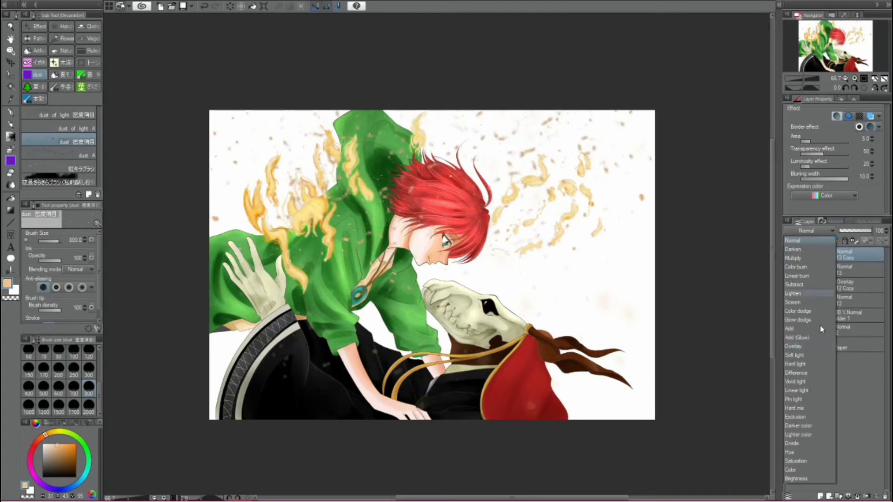
Duplicate the dust embers on Layer 13 with a watercolor edge and set the copy to Overlay
{"action": "left_click", "coordinate": [108, 5]}
{"action": "mouse_move", "coordinate": [140, 110]}
{"action": "mouse_move", "coordinate": [260, 114]}
{"action": "left_click", "coordinate": [344, 135]}
{"action": "left_click", "coordinate": [554, 245]}
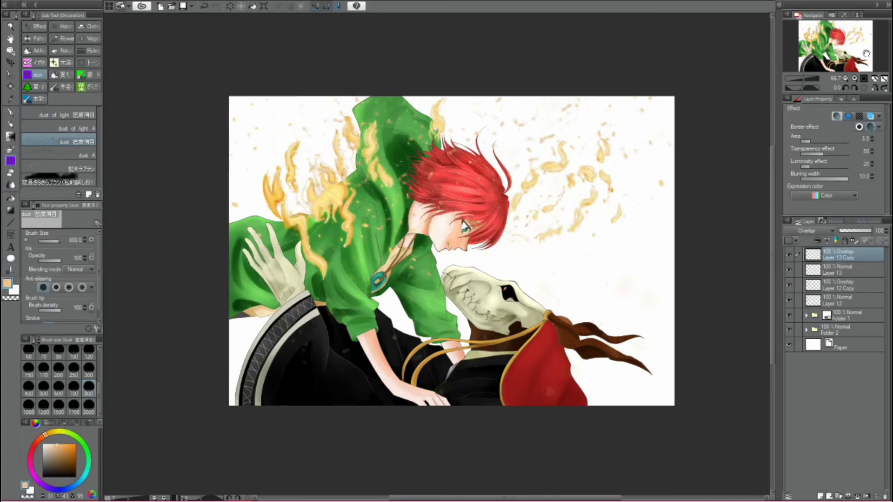
Fill a new background layer beneath the character folders with light green and add an empty layer above it
{"action": "key", "text": "g"}
{"action": "left_click", "coordinate": [604, 326]}
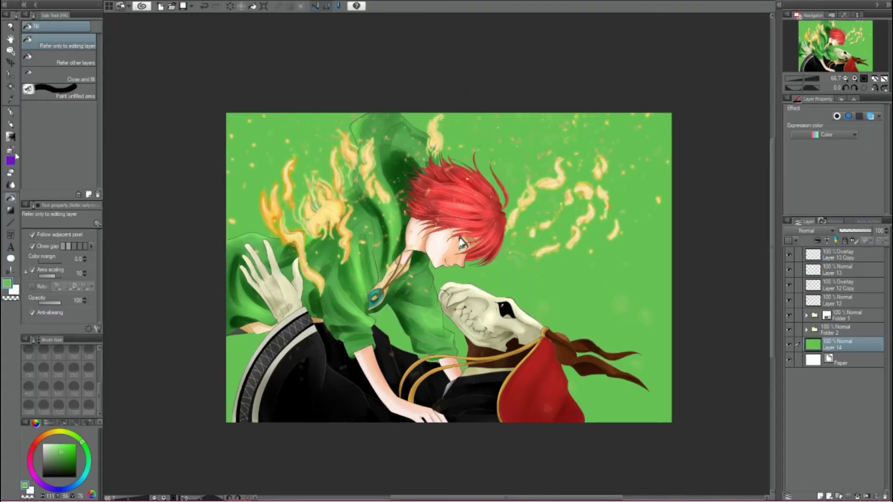
{"action": "left_click", "coordinate": [66, 91]}
{"action": "key", "text": "ctrl+shift+n"}
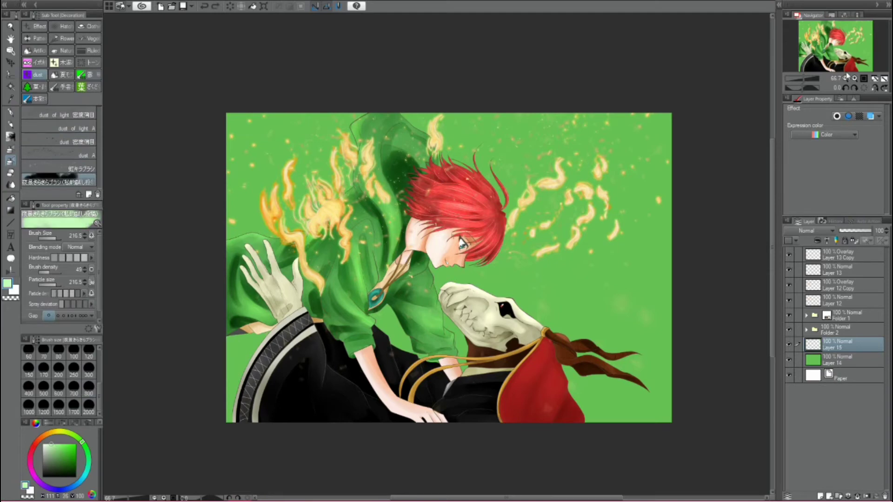
Replace the flat green on Layer 14 with a vertical foreground-to-transparent gradient, dark green at the bottom of the picture
{"action": "left_click", "coordinate": [836, 360]}
{"action": "left_click_drag", "start_coordinate": [447, 419], "coordinate": [447, 116]}
{"action": "left_click_drag", "start_coordinate": [461, 423], "coordinate": [462, 257]}
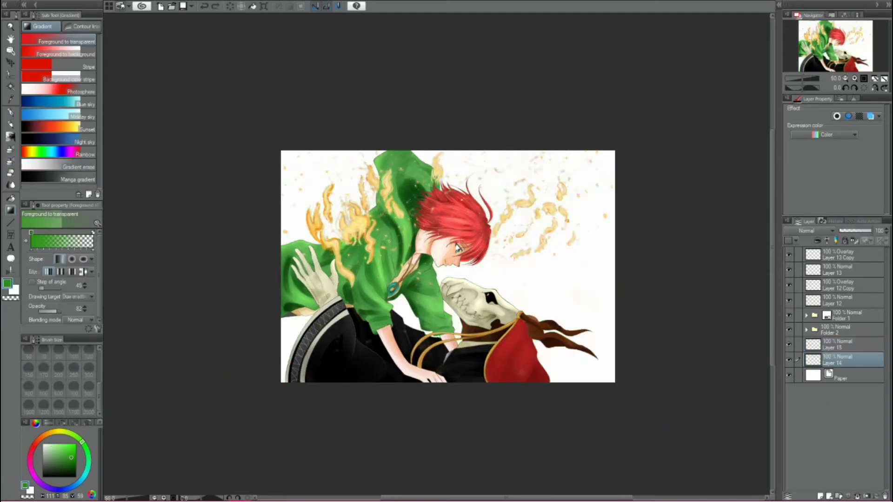
{"action": "left_click_drag", "start_coordinate": [446, 395], "coordinate": [447, 153]}
Try scattering large pale yellow light circles over the green background on Layer 15 in Add (Glow) mode
{"action": "left_click", "coordinate": [837, 344]}
{"action": "left_click", "coordinate": [10, 160]}
{"action": "left_click", "coordinate": [38, 75]}
{"action": "left_click", "coordinate": [814, 231]}
{"action": "left_click", "coordinate": [821, 338]}
{"action": "left_click", "coordinate": [562, 290]}
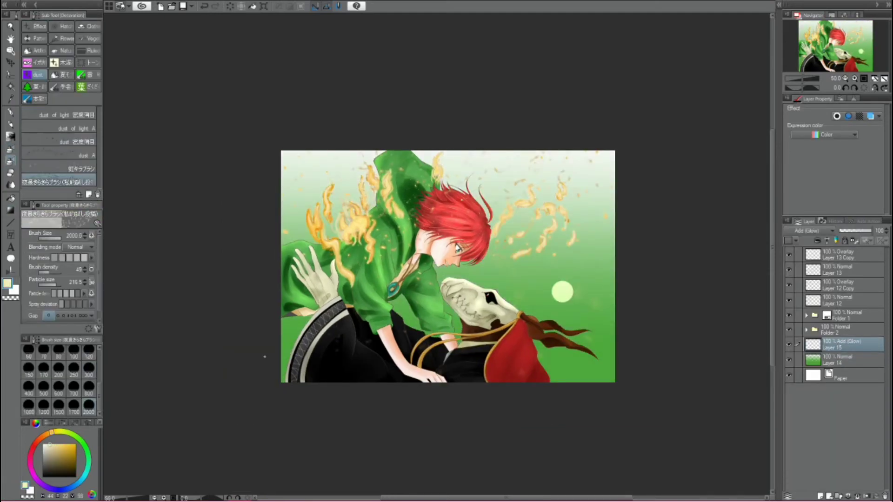
{"action": "left_click", "coordinate": [528, 233]}
{"action": "left_click", "coordinate": [586, 195]}
{"action": "left_click", "coordinate": [598, 367]}
{"action": "left_click", "coordinate": [593, 259]}
{"action": "left_click", "coordinate": [551, 366]}
Add a new layer above the green gradient and try airbrushing a soft cream glow behind the characters
{"action": "left_click", "coordinate": [10, 149]}
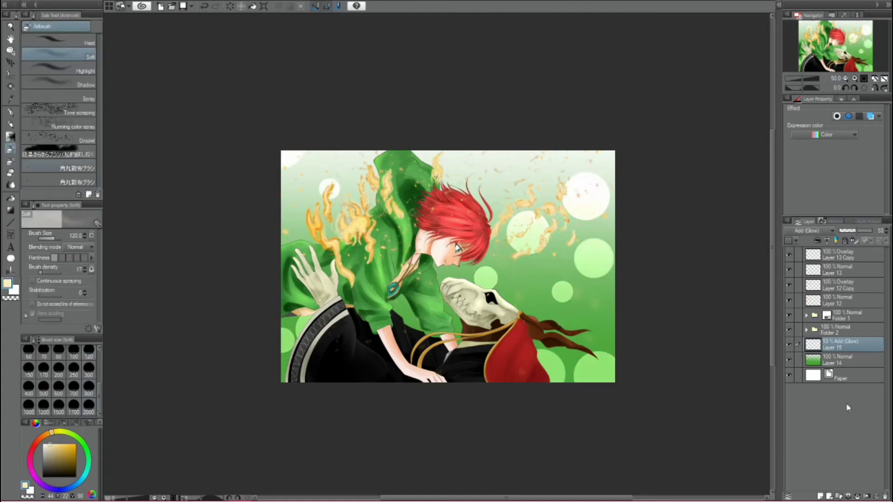
{"action": "left_click", "coordinate": [819, 496]}
{"action": "left_click", "coordinate": [293, 344]}
{"action": "left_click", "coordinate": [512, 302]}
{"action": "key", "text": "ctrl+minus"}
{"action": "left_click", "coordinate": [826, 231]}
{"action": "left_click", "coordinate": [812, 337]}
{"action": "key", "text": "ctrl+z"}
Scatter smaller cream light circles around the skull on Layer 15 and set the layer to Soft light
{"action": "left_click", "coordinate": [37, 74]}
{"action": "left_click", "coordinate": [511, 260]}
{"action": "left_click", "coordinate": [203, 5]}
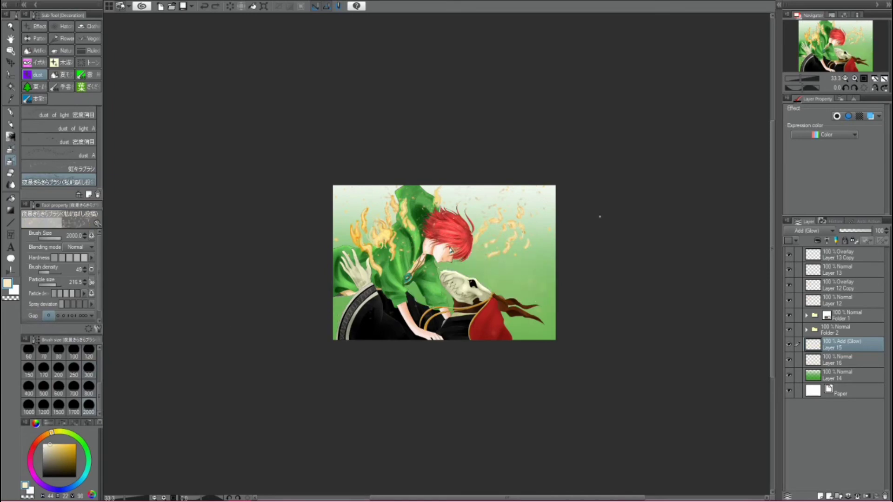
{"action": "left_click", "coordinate": [214, 5]}
{"action": "left_click", "coordinate": [204, 6]}
{"action": "left_click", "coordinate": [57, 284]}
{"action": "left_click", "coordinate": [511, 279]}
Shade the background in dark green on a new Multiply layer above the gradient with the Soft airbrush at size 800
{"action": "left_click", "coordinate": [594, 275], "text": "alt"}
{"action": "left_click", "coordinate": [836, 375]}
{"action": "left_click", "coordinate": [10, 148]}
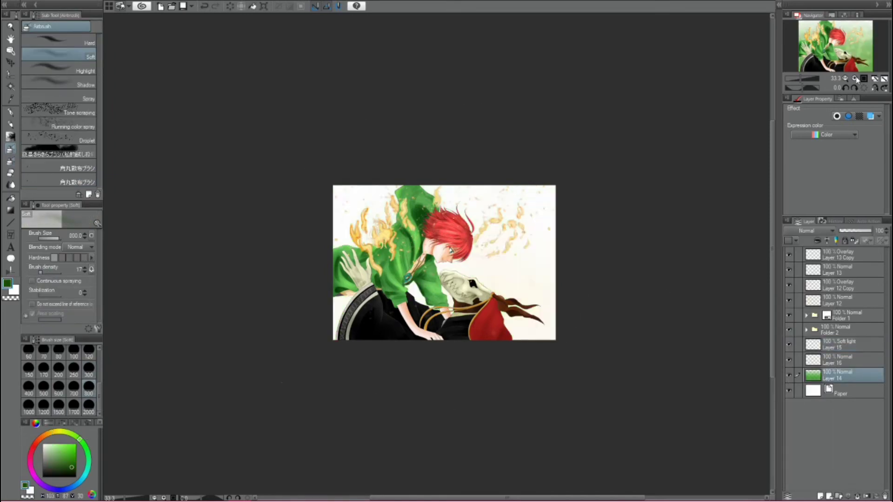
{"action": "scroll", "coordinate": [444, 262], "scroll_direction": "up", "scroll_amount": 2}
{"action": "left_click", "coordinate": [820, 493]}
{"action": "left_click", "coordinate": [814, 231]}
{"action": "left_click", "coordinate": [809, 260]}
{"action": "left_click", "coordinate": [88, 390]}
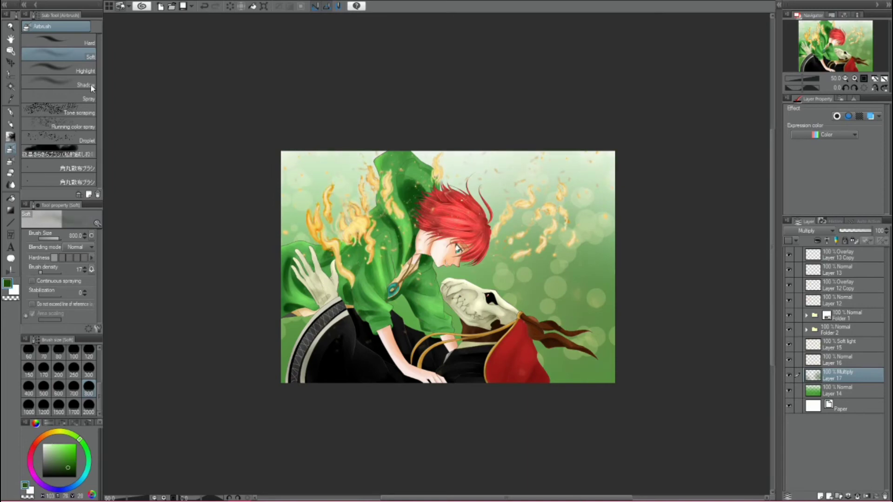
Airbrush a pale yellow glow over the upper and right background on a new Add (Glow) layer above Layer 16
{"action": "key", "text": "b"}
{"action": "left_click", "coordinate": [837, 359]}
{"action": "left_click", "coordinate": [820, 493]}
{"action": "left_click", "coordinate": [814, 231]}
{"action": "left_click", "coordinate": [809, 361]}
{"action": "left_click", "coordinate": [316, 191], "text": "alt"}
{"action": "left_click", "coordinate": [10, 149]}
{"action": "left_click_drag", "start_coordinate": [293, 163], "coordinate": [558, 168]}
{"action": "left_click_drag", "start_coordinate": [646, 246], "coordinate": [581, 177]}
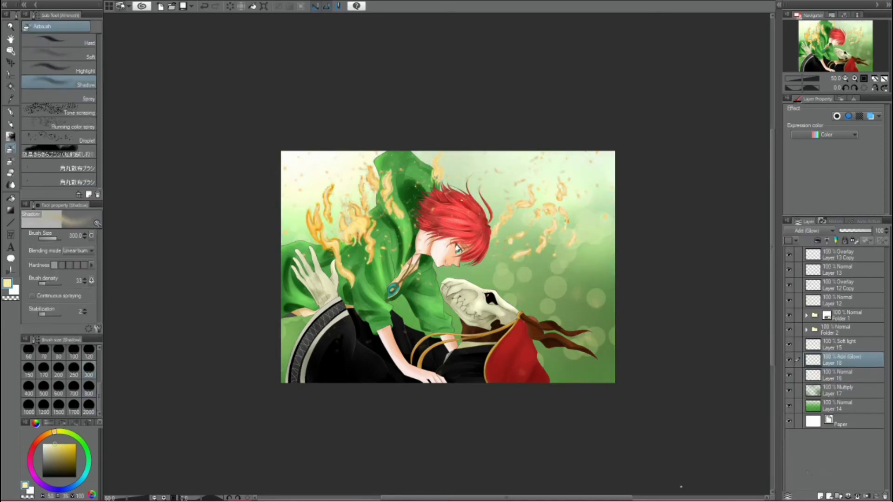
{"action": "left_click", "coordinate": [54, 431]}
{"action": "left_click_drag", "start_coordinate": [604, 237], "coordinate": [585, 326]}
Scatter more near-white light circles above the skull on Layer 15 with the sparkle brush at size 800
{"action": "left_click", "coordinate": [837, 344]}
{"action": "left_click", "coordinate": [10, 160]}
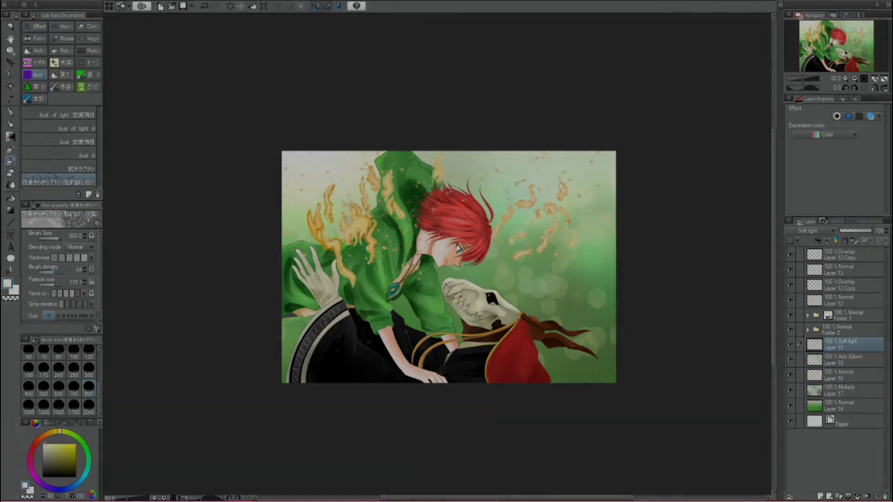